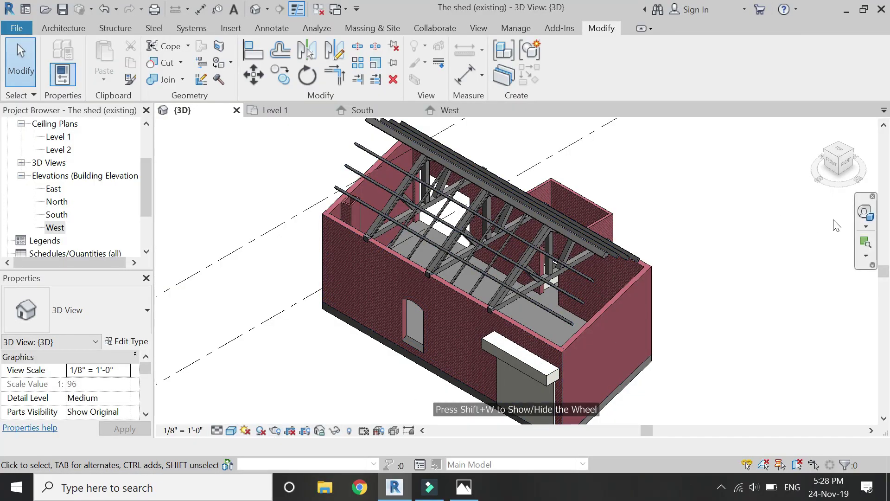
pyautogui.click(865, 213)
pyautogui.moveTo(755, 177); pyautogui.dragTo(477, 241)
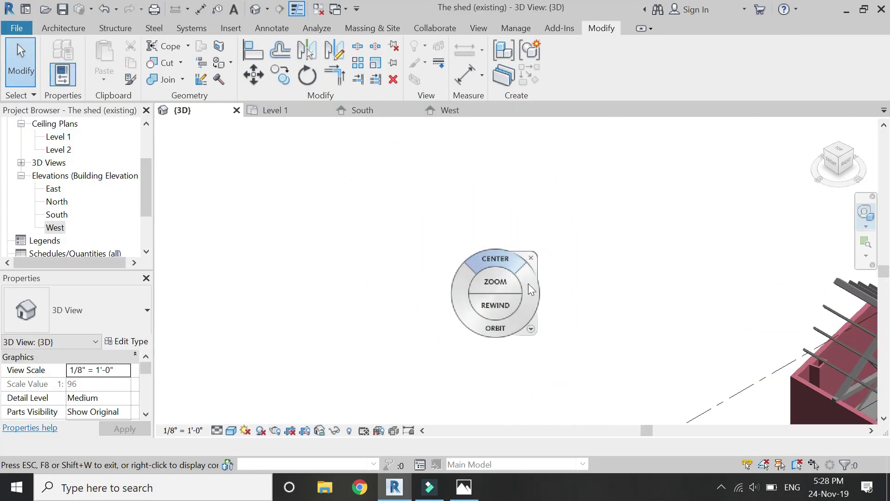
pyautogui.moveTo(542, 307)
pyautogui.mouseDown()
pyautogui.moveTo(460, 285)
pyautogui.moveTo(427, 264)
pyautogui.moveTo(351, 279)
pyautogui.moveTo(375, 229)
pyautogui.moveTo(510, 289)
pyautogui.moveTo(647, 276)
pyautogui.moveTo(567, 290)
pyautogui.moveTo(381, 285)
pyautogui.moveTo(439, 275)
pyautogui.moveTo(583, 288)
pyautogui.moveTo(556, 301)
pyautogui.moveTo(562, 315)
pyautogui.moveTo(535, 310)
pyautogui.moveTo(559, 308)
pyautogui.mouseUp()
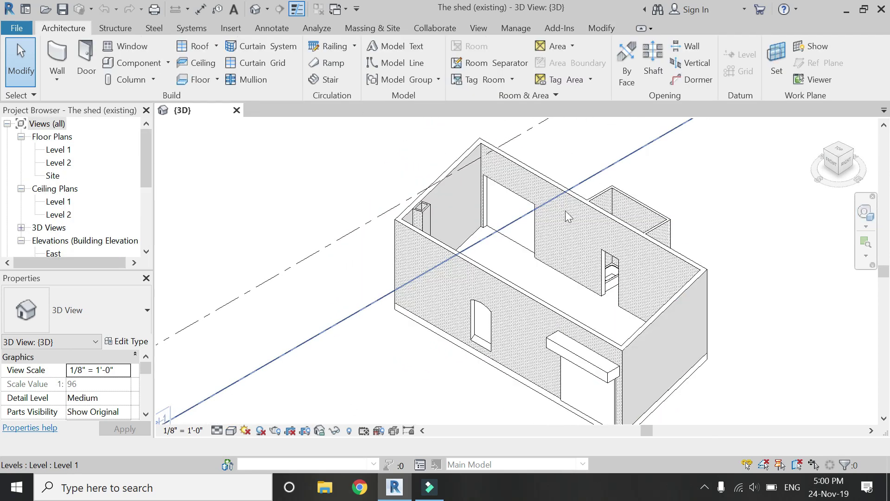
# Set the phase of the 3D view to Existing and apply it.
pyautogui.scroll(-10, 129, 411)
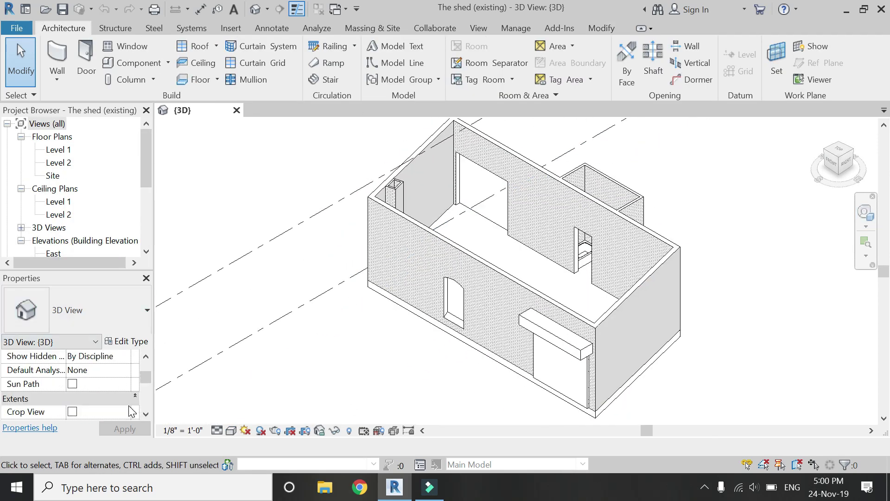
pyautogui.scroll(-1, 130, 411)
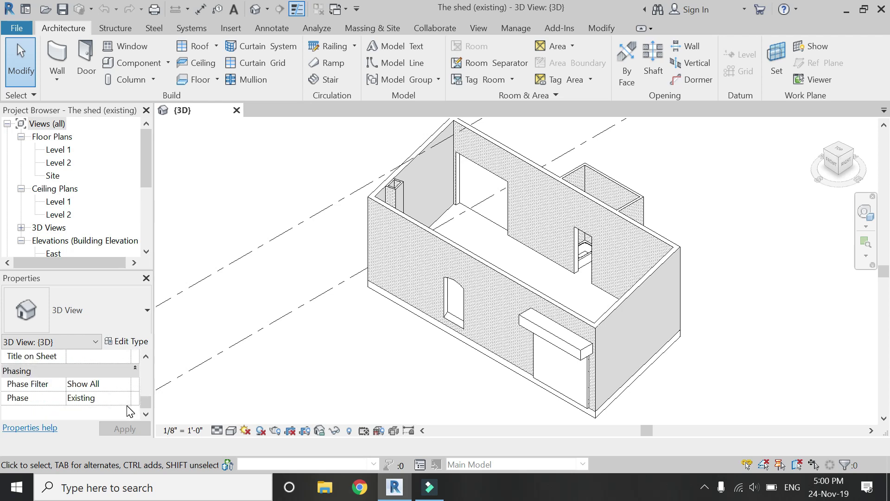
pyautogui.click(127, 398)
pyautogui.click(128, 398)
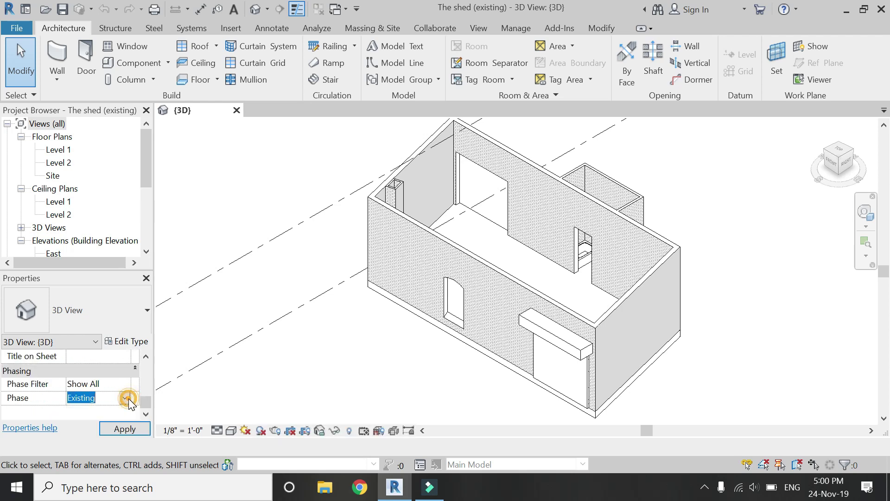
pyautogui.click(136, 433)
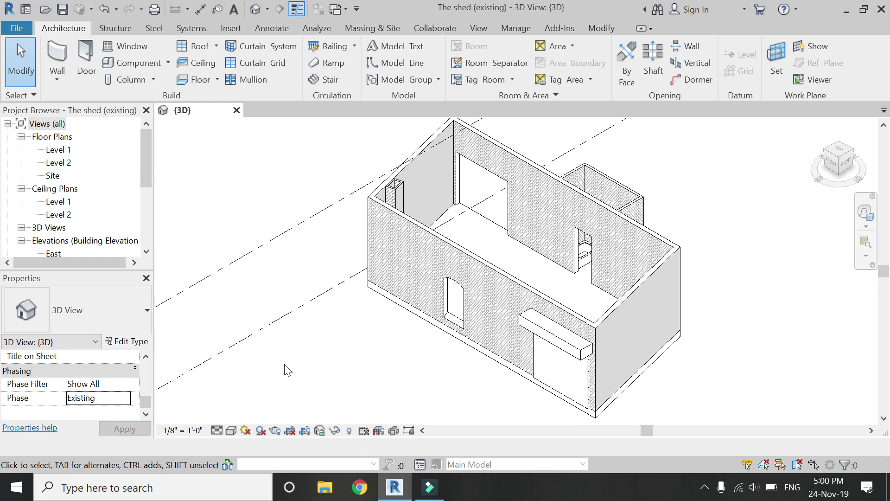
# Create a new family from the Structural Trusses template.
pyautogui.click(16, 28)
pyautogui.moveTo(57, 68)
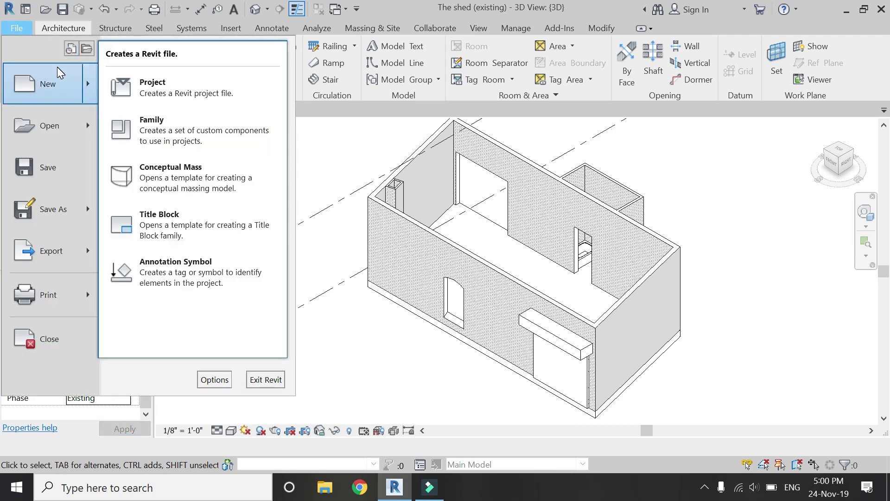
pyautogui.click(179, 133)
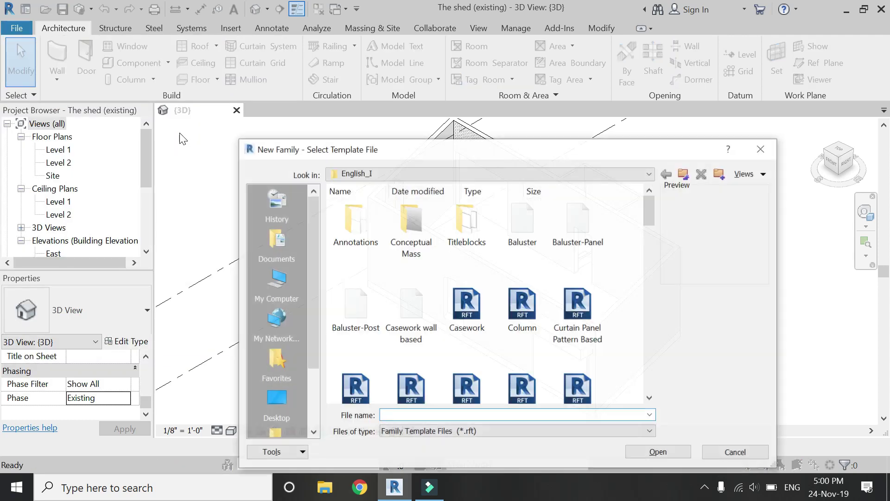
pyautogui.click(410, 309)
pyautogui.scroll(-10, 467, 278)
pyautogui.click(466, 222)
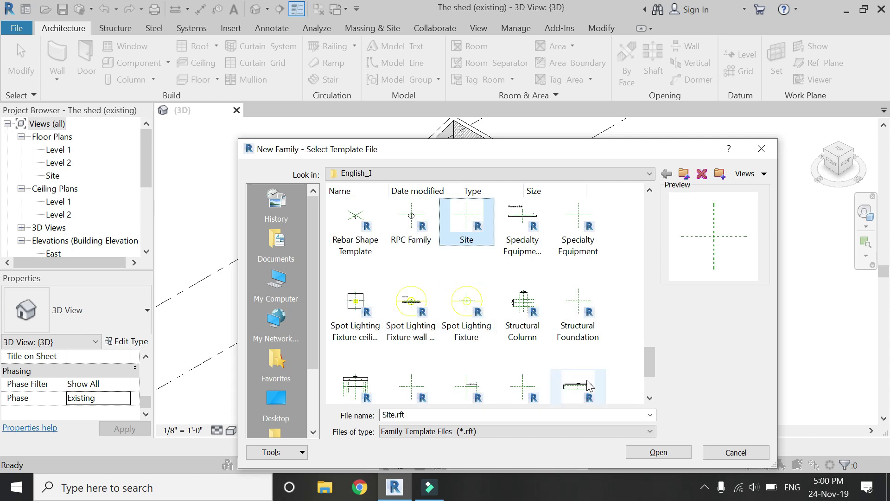
pyautogui.press('Right')
pyautogui.scroll(-2, 574, 399)
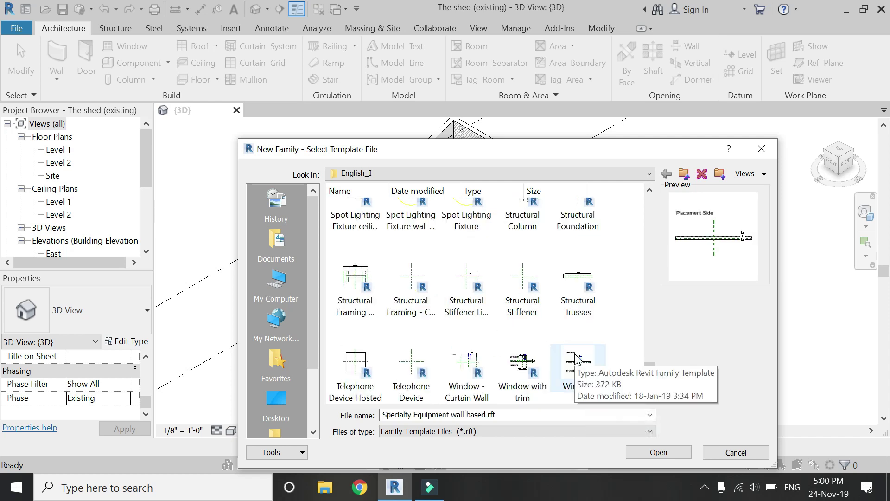
pyautogui.click(578, 278)
pyautogui.click(658, 452)
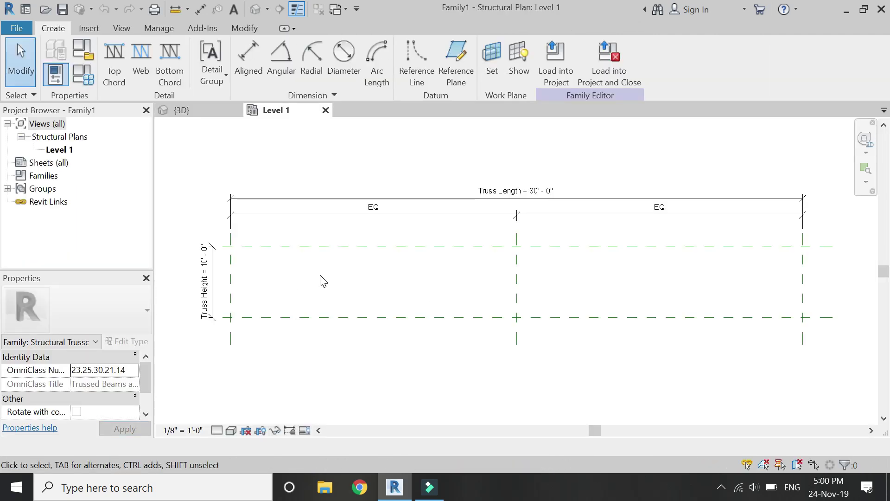
# Set the Truss Length dimension to 20'.
pyautogui.click(533, 194)
pyautogui.click(535, 192)
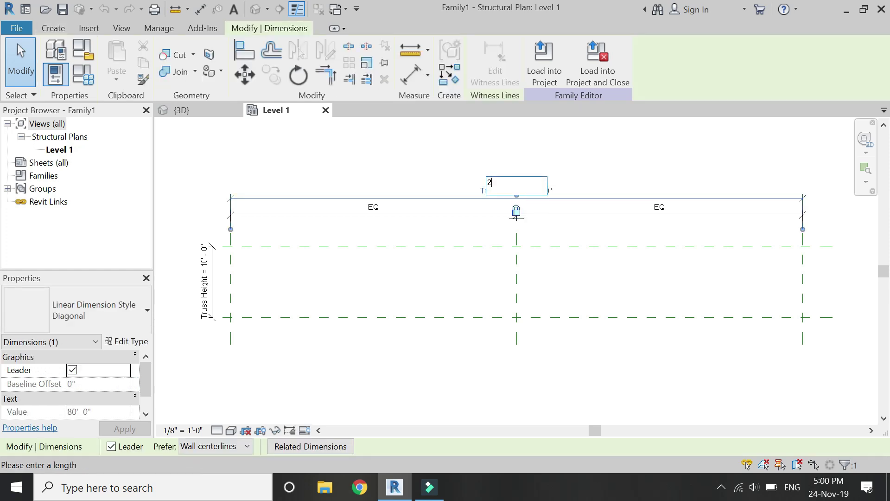
pyautogui.press('Return')
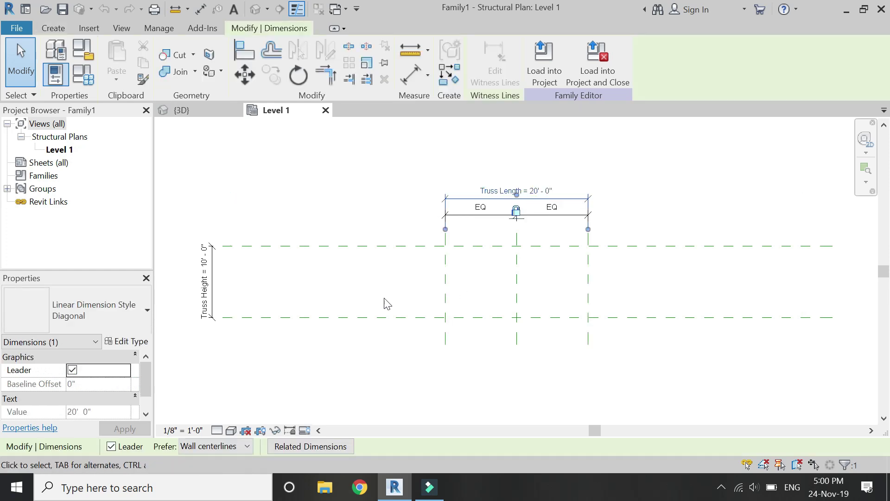
# Set the Truss Height dimension to 7'.
pyautogui.click(207, 263)
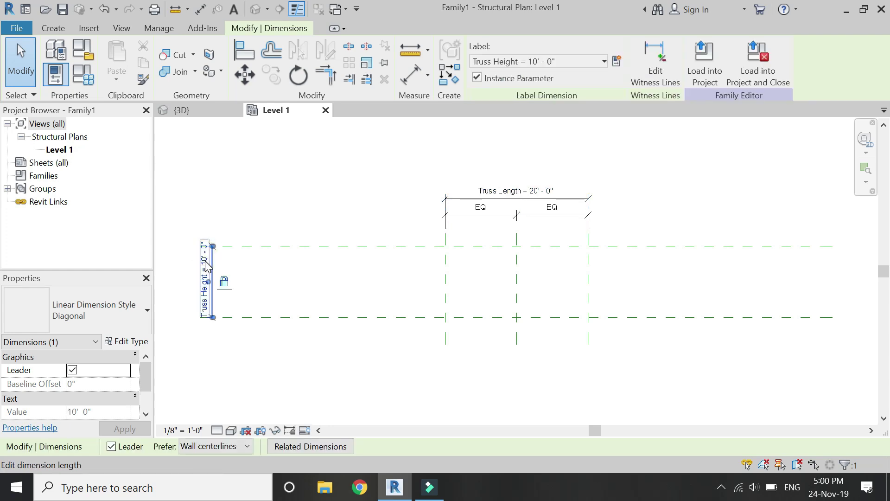
pyautogui.click(205, 261)
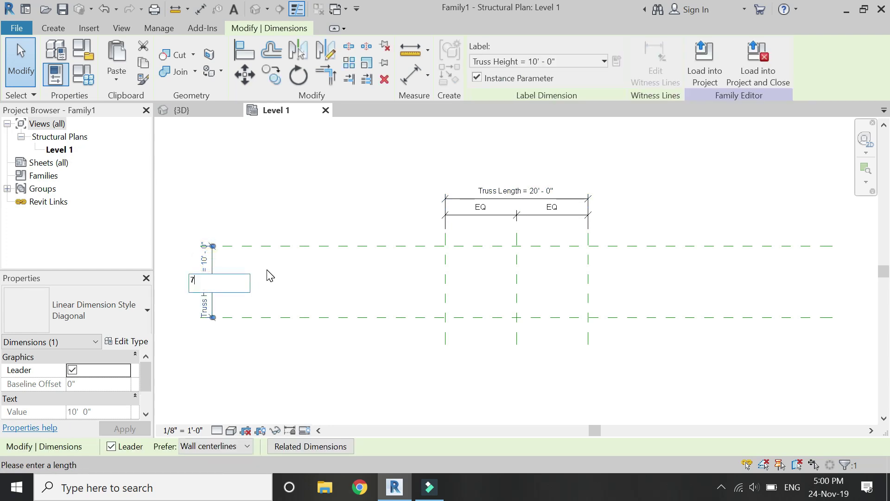
pyautogui.press('Return')
pyautogui.scroll(2, 453, 267)
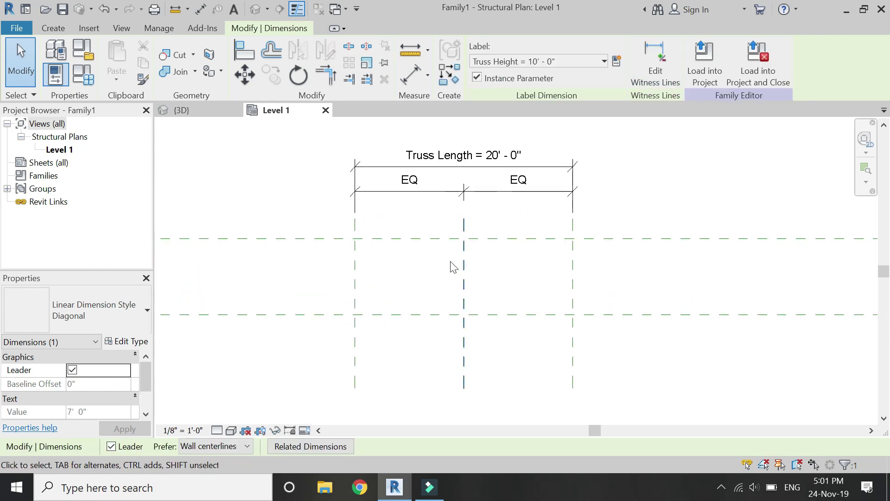
pyautogui.scroll(1, 454, 267)
pyautogui.press('Escape')
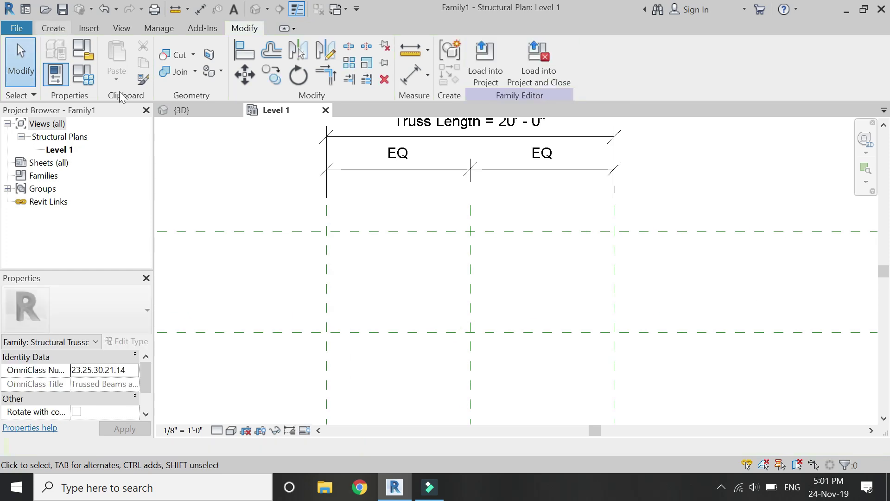
# Draw two sloping top chords from the lower outer reference plane intersections to the apex on the centre plane.
pyautogui.click(492, 11)
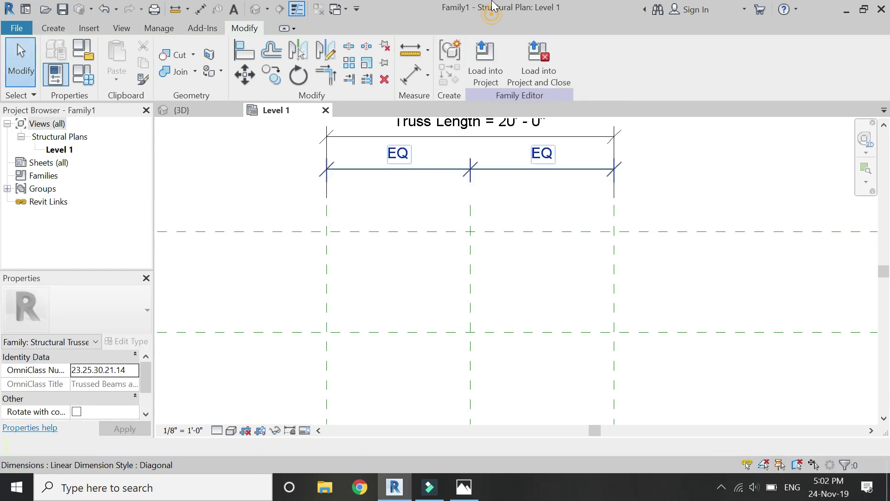
pyautogui.click(54, 28)
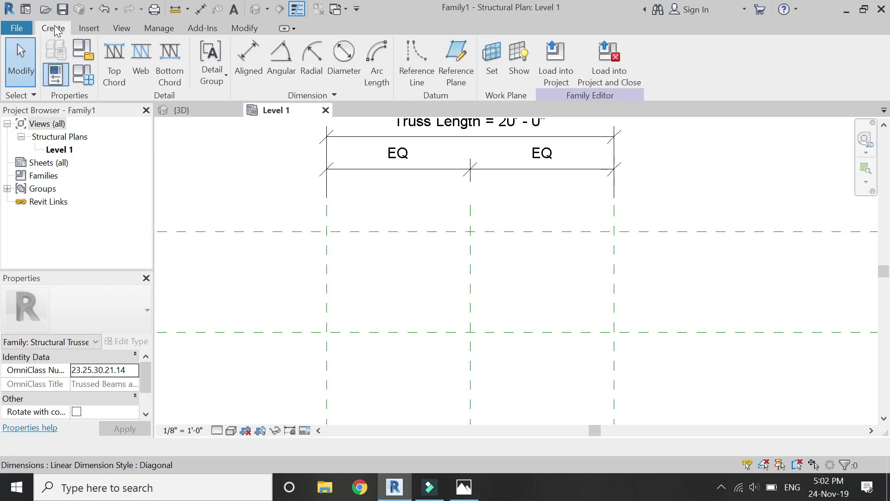
pyautogui.click(111, 60)
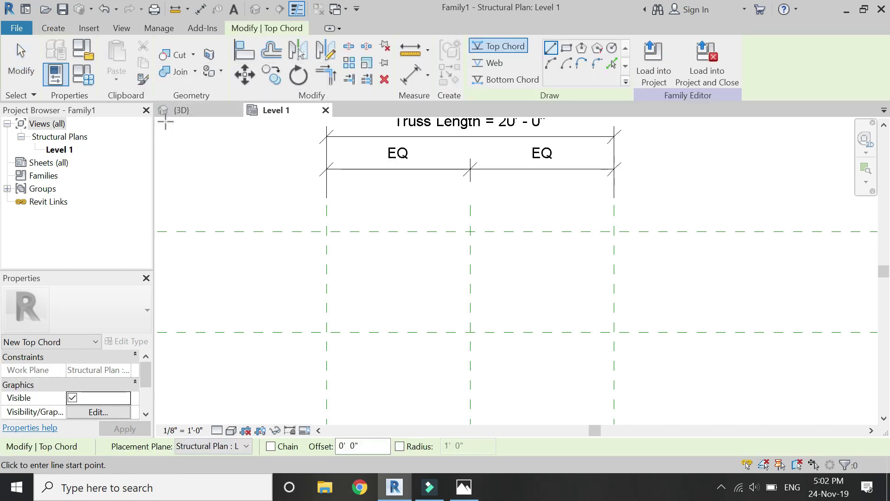
pyautogui.click(327, 332)
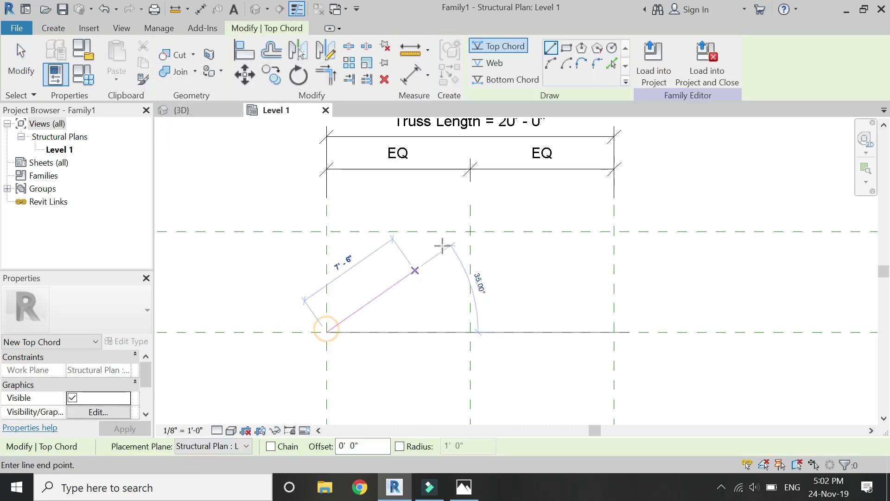
pyautogui.click(470, 231)
pyautogui.click(614, 332)
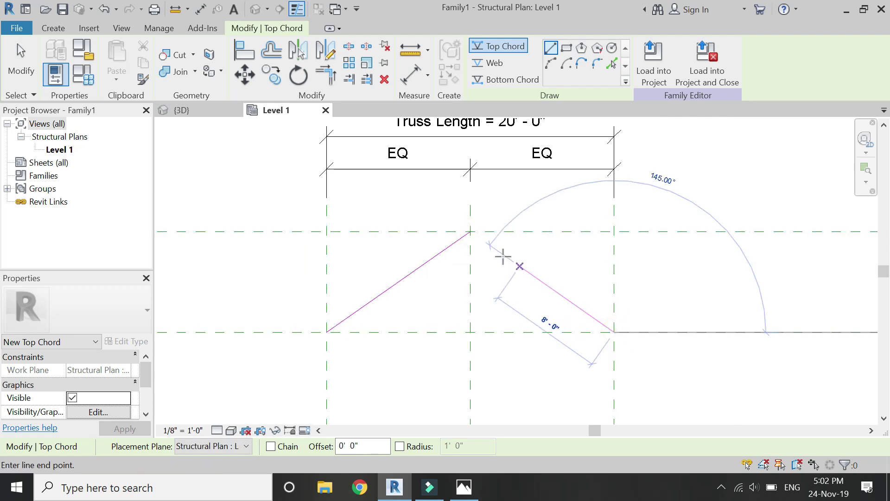
pyautogui.click(470, 231)
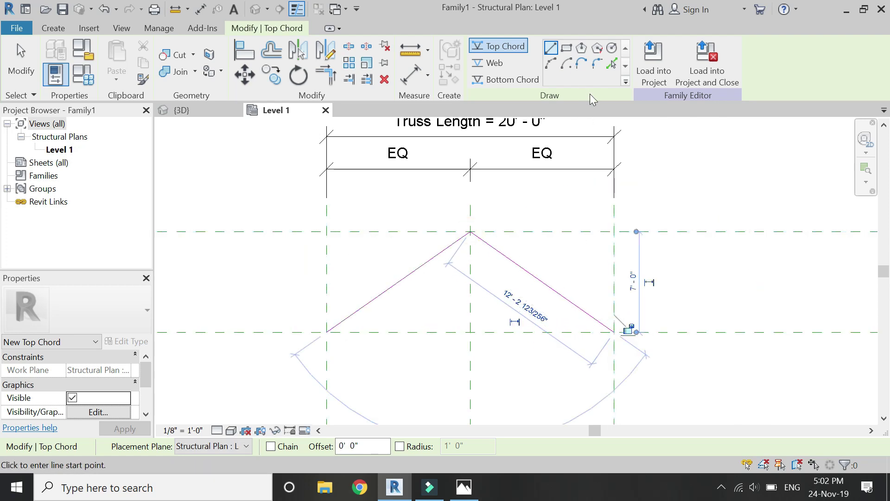
# Draw the bottom chord along the lower reference plane between the lower ends of the two top chords.
pyautogui.click(506, 79)
pyautogui.click(326, 332)
pyautogui.click(614, 332)
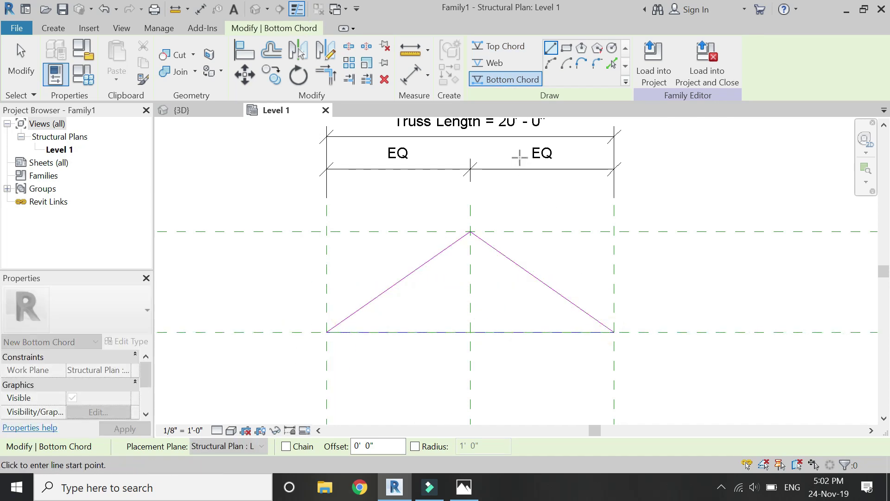
# Draw a vertical centre web from apex to bottom chord and a diagonal web from the bottom chord to the right top chord.
pyautogui.click(487, 63)
pyautogui.click(469, 231)
pyautogui.click(470, 332)
pyautogui.click(492, 332)
pyautogui.click(532, 275)
pyautogui.press('Escape')
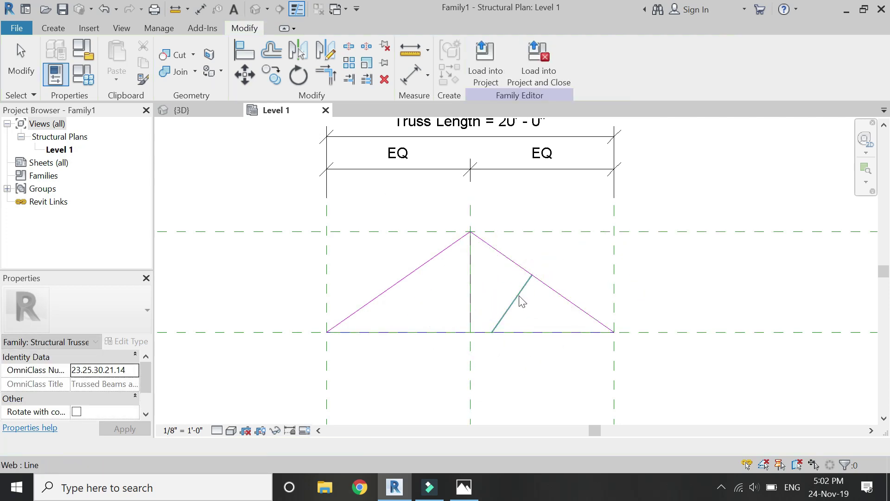
# Mirror the diagonal web about the centre reference plane to the left half of the truss.
pyautogui.click(518, 295)
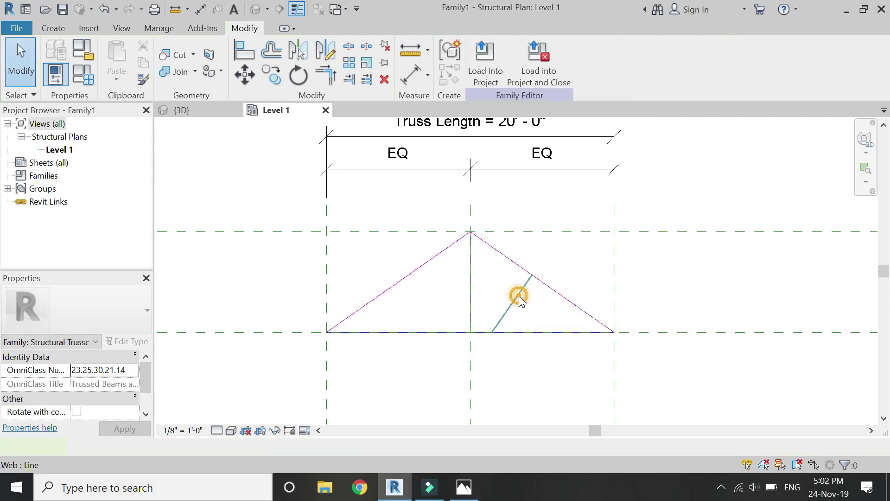
pyautogui.click(471, 268)
pyautogui.click(472, 363)
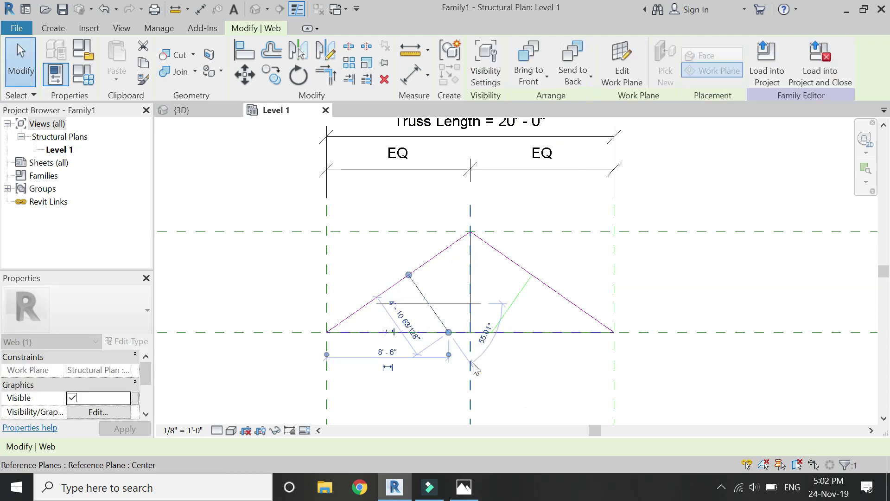
pyautogui.press('Escape')
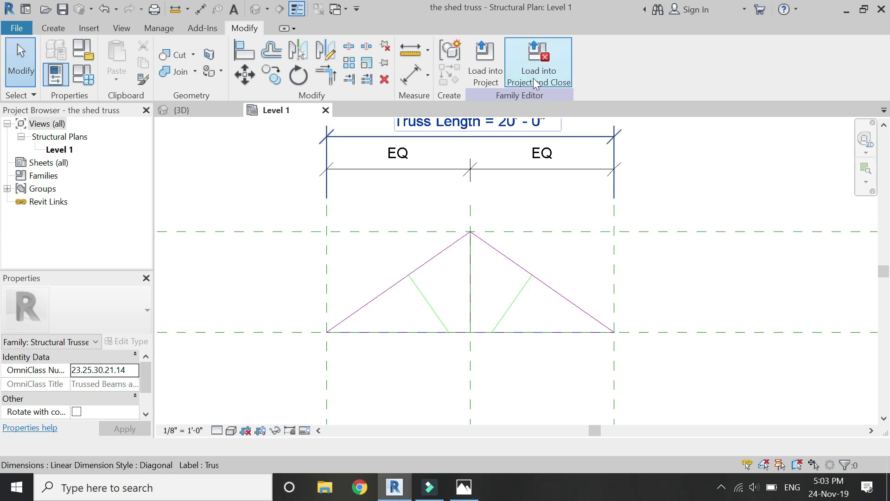
# Load the truss family into the shed project, close the family, and open the Level 1 floor plan.
pyautogui.click(537, 69)
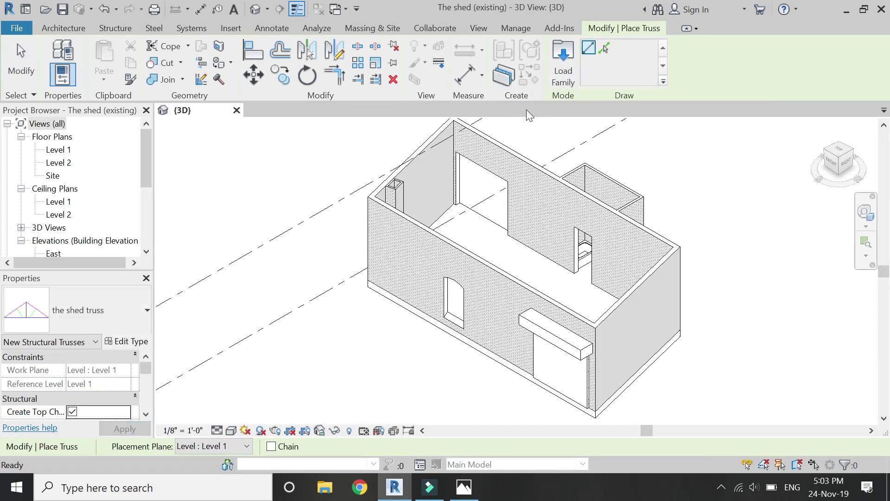
pyautogui.doubleClick(64, 150)
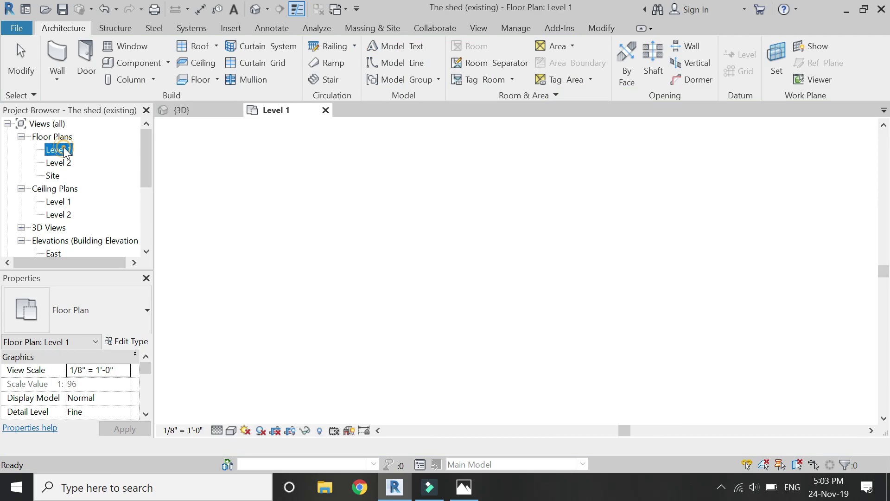
pyautogui.scroll(5, 459, 295)
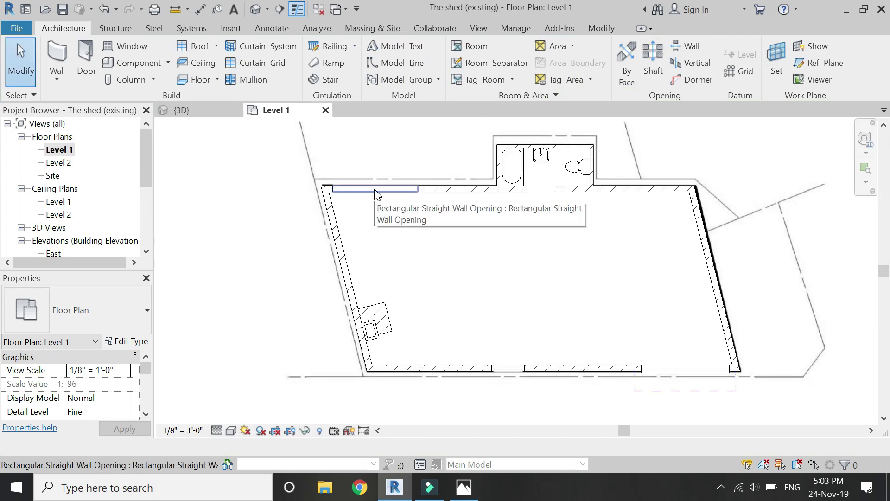
# Select the Generic - 12" floor on the Level 1 plan and temporarily hide it to expose the underlying image.
pyautogui.click(376, 192)
pyautogui.press('Tab')
pyautogui.click(376, 193)
pyautogui.press('Escape')
pyautogui.press('Tab')
pyautogui.click(374, 192)
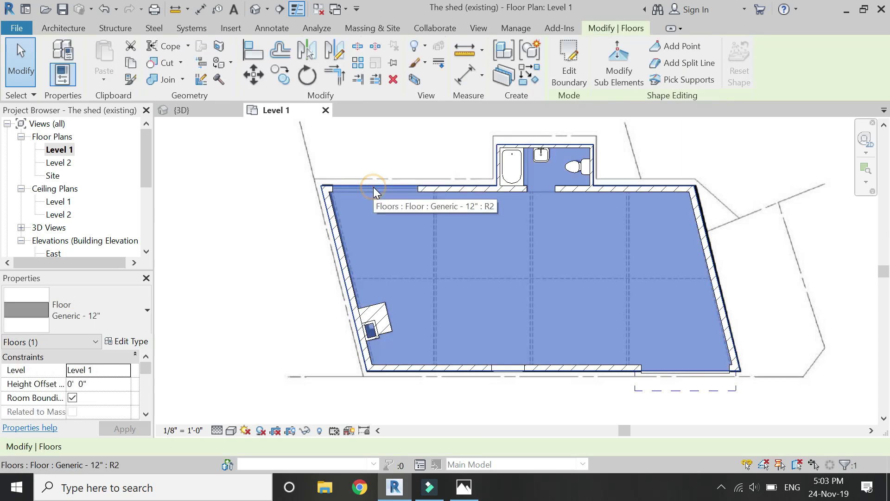
pyautogui.click(306, 431)
pyautogui.click(312, 414)
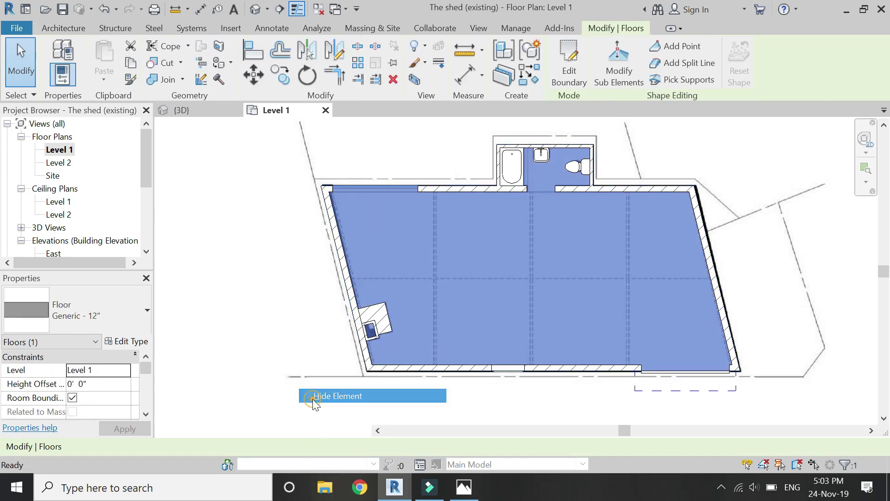
pyautogui.scroll(1, 571, 318)
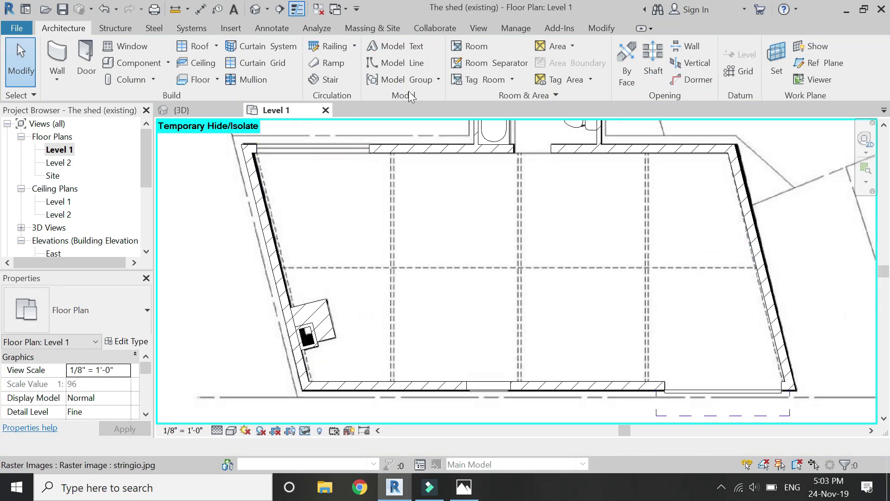
# Place a shed truss on the Level 1 plan along the leftmost double dashed line, from the upper wall to the lower wall.
pyautogui.click(125, 31)
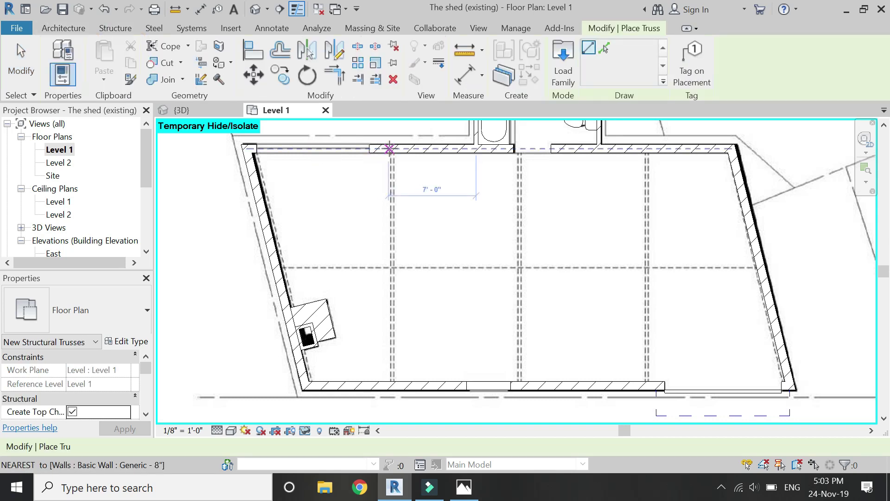
pyautogui.scroll(4, 393, 148)
pyautogui.scroll(3, 392, 148)
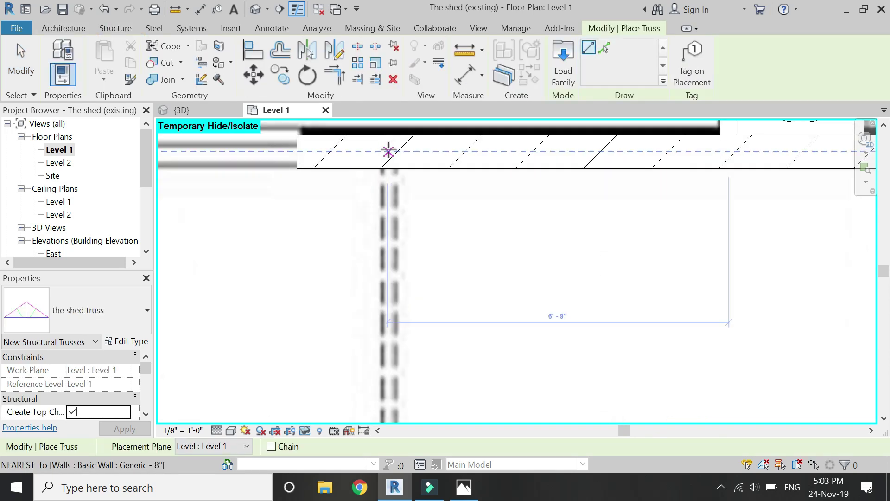
pyautogui.scroll(-5, 388, 151)
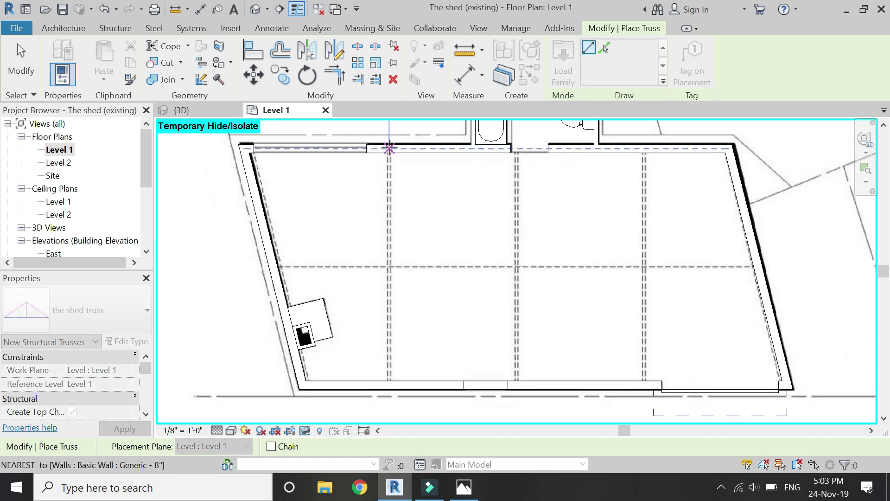
pyautogui.click(389, 148)
pyautogui.scroll(4, 388, 366)
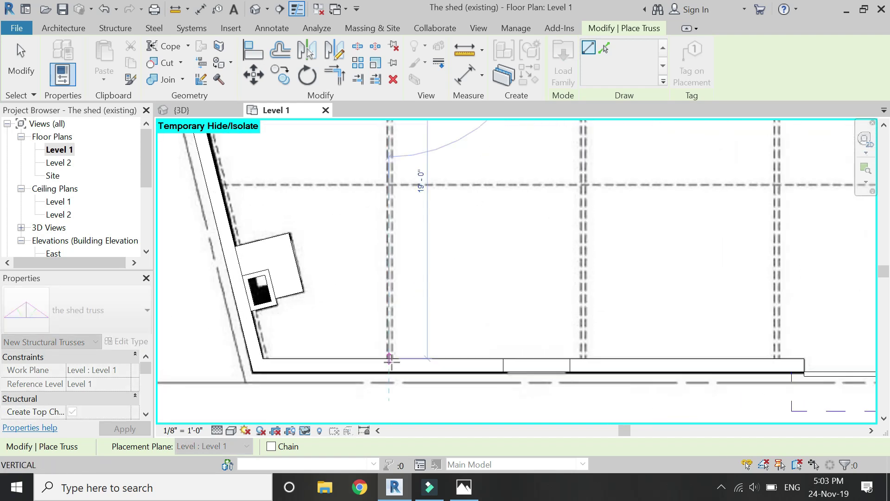
pyautogui.scroll(1, 388, 367)
pyautogui.click(389, 366)
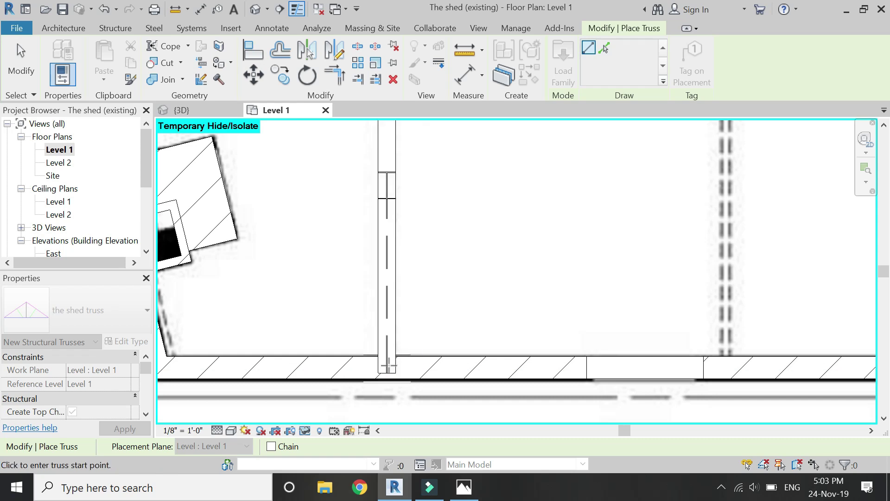
pyautogui.press('Escape')
pyautogui.press('Escape')
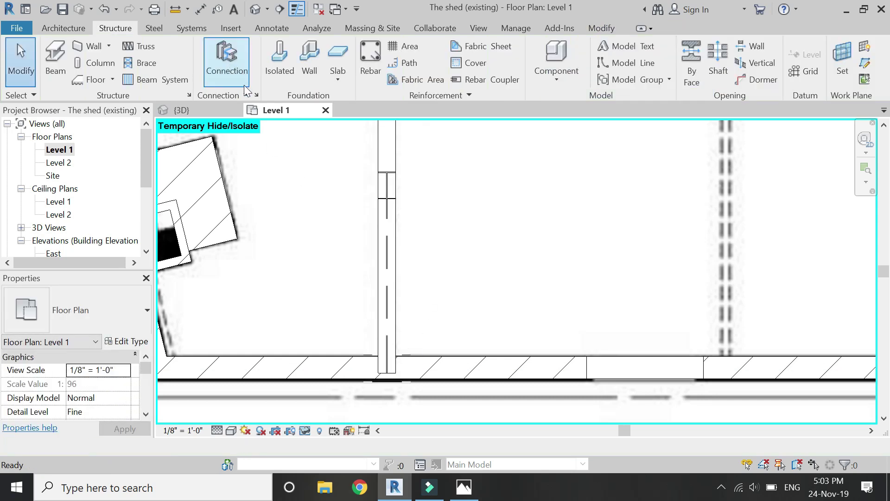
# In the 3D view, set the truss's reference level to Level 2 and both its start and end level offsets to 0.
pyautogui.click(211, 110)
pyautogui.scroll(4, 472, 212)
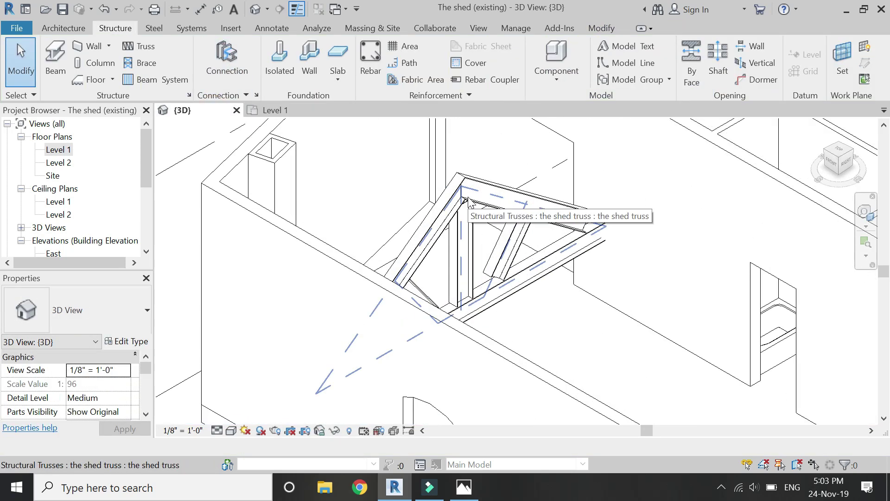
pyautogui.click(459, 200)
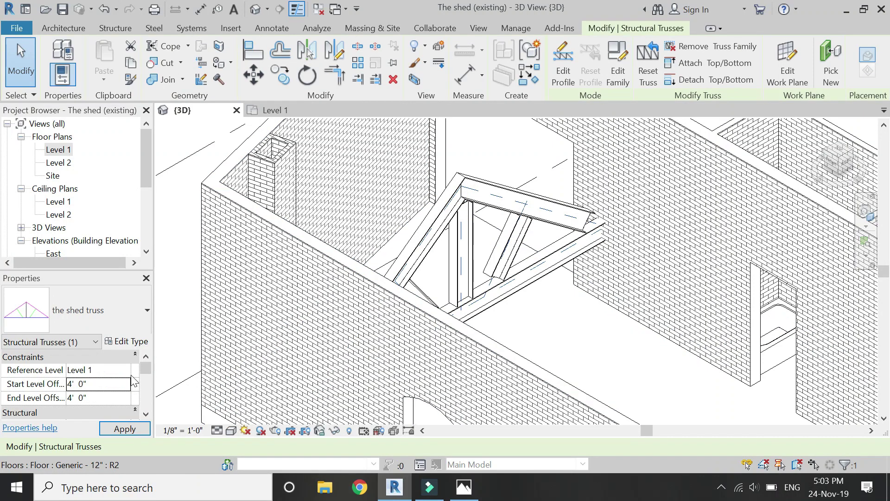
pyautogui.click(125, 371)
pyautogui.click(80, 395)
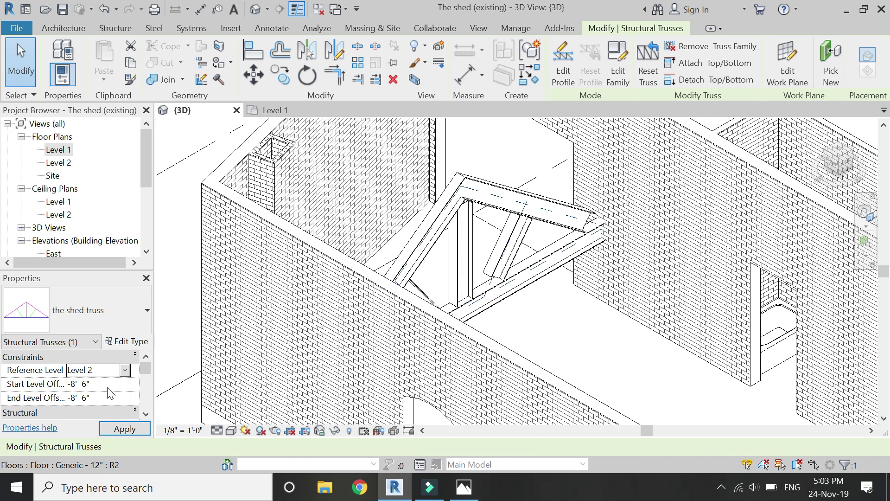
pyautogui.write('0')
pyautogui.click(110, 399)
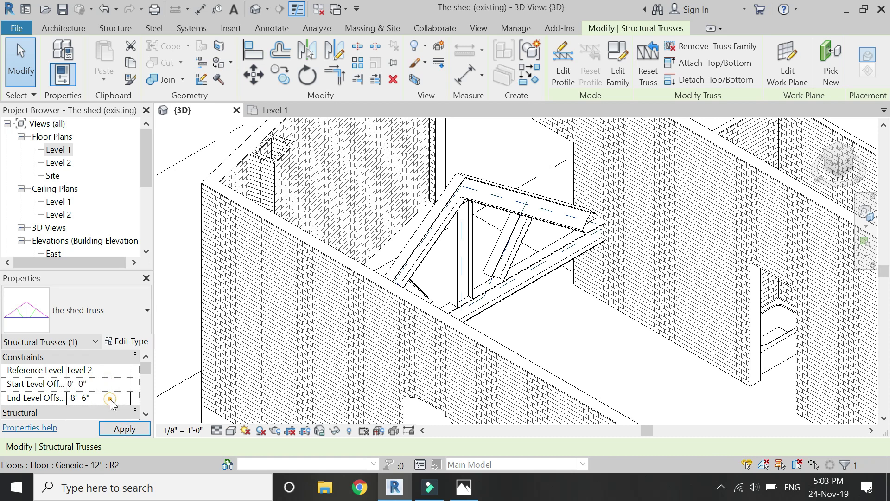
pyautogui.click(125, 429)
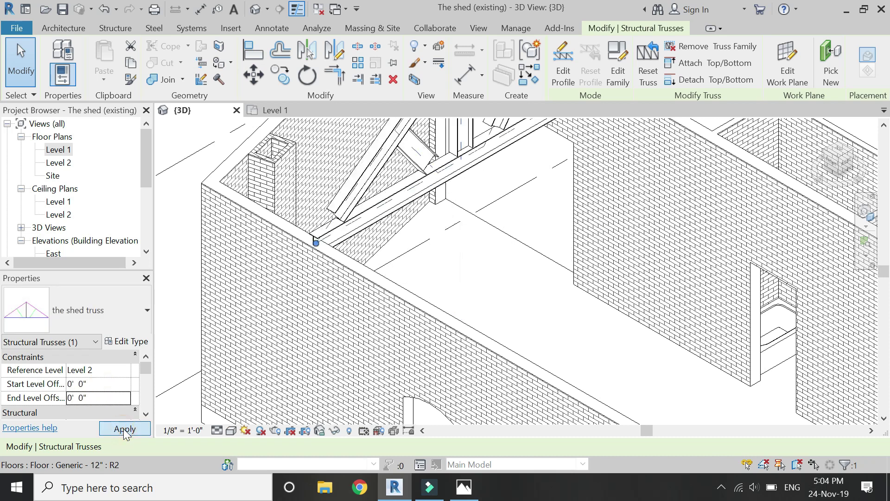
pyautogui.press('Escape')
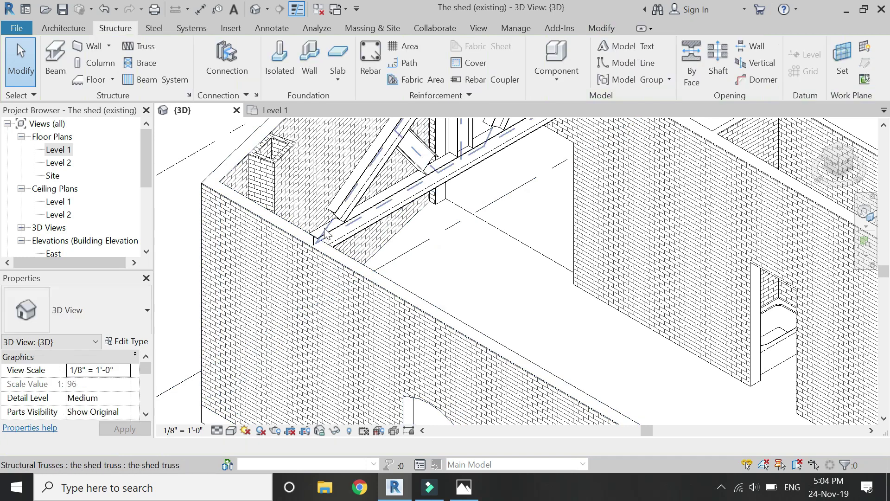
# Set the truss's start and end level offsets to 0' 6" so its bottom chord rests on the walls.
pyautogui.scroll(3, 328, 227)
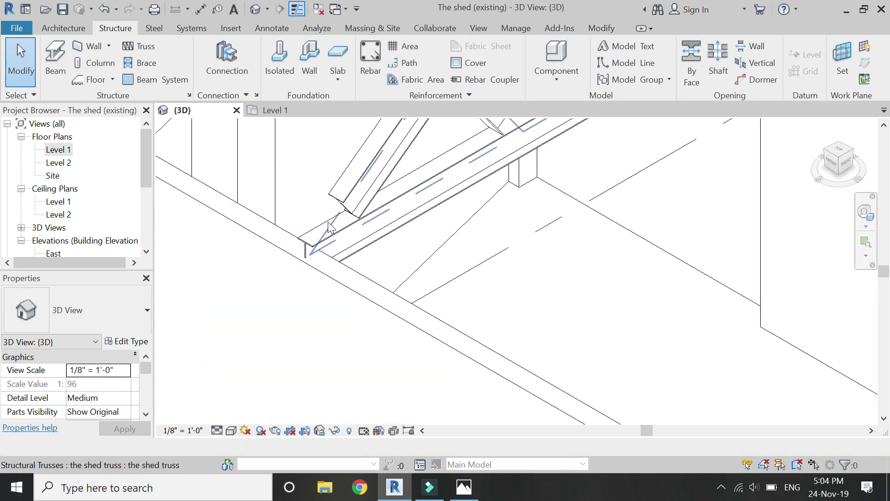
pyautogui.click(367, 218)
pyautogui.click(109, 383)
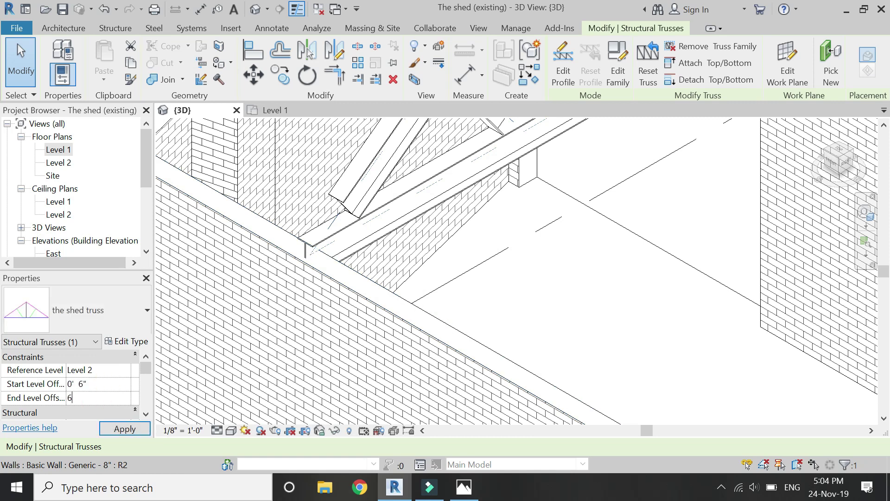
pyautogui.click(119, 429)
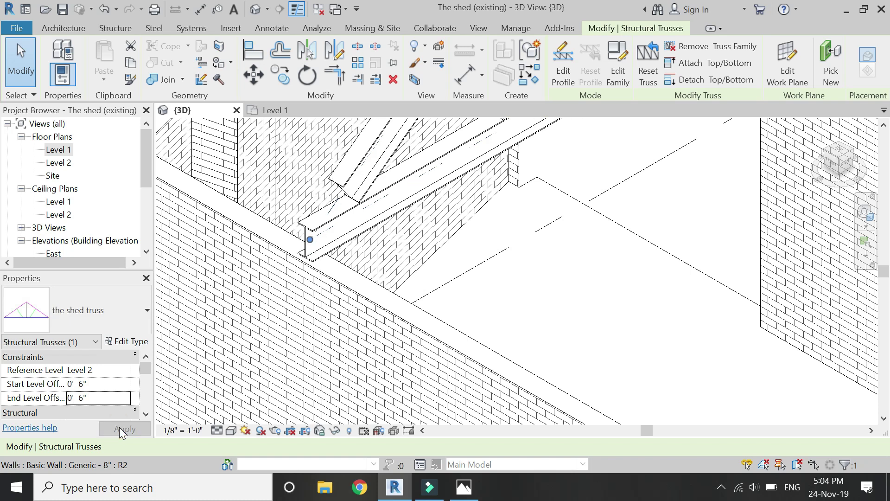
pyautogui.press('Escape')
# Examine the placed truss's chords and webs in the 3D view from the right side.
pyautogui.scroll(-5, 252, 357)
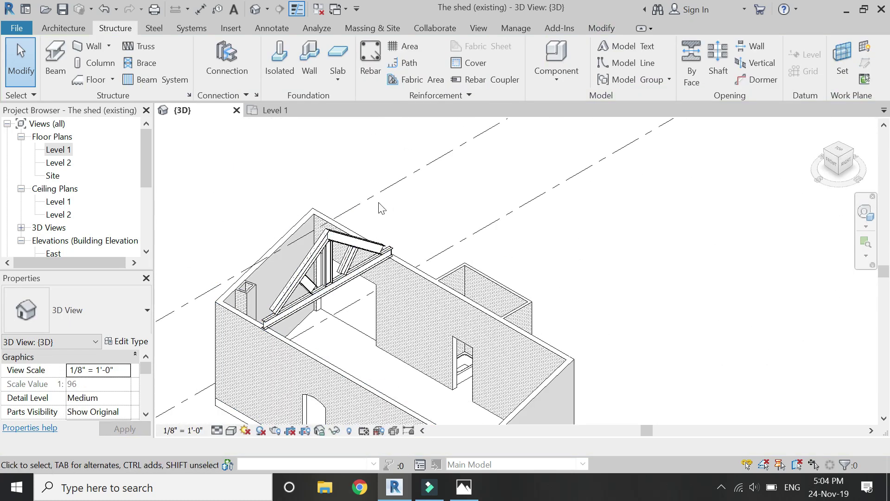
pyautogui.scroll(2, 307, 244)
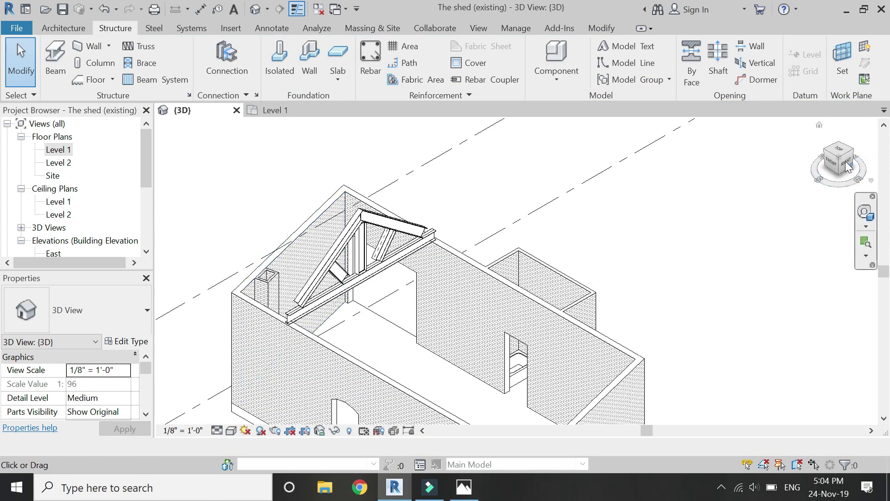
pyautogui.click(846, 165)
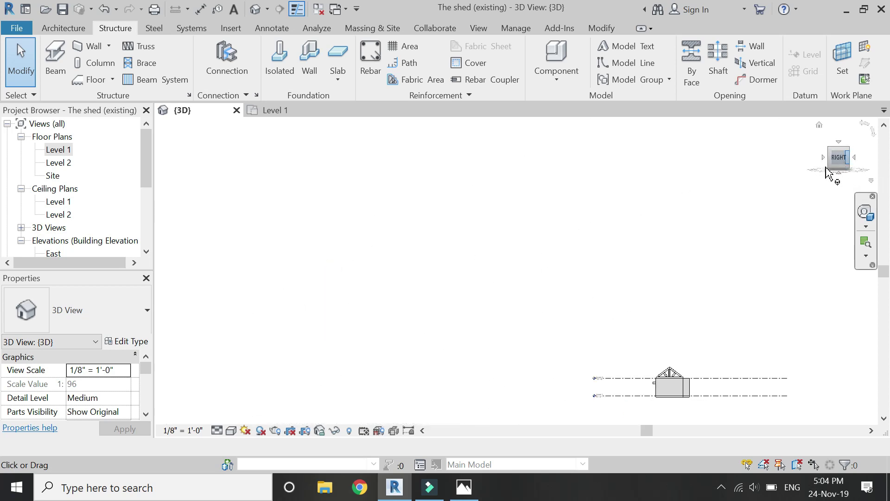
pyautogui.scroll(5, 498, 262)
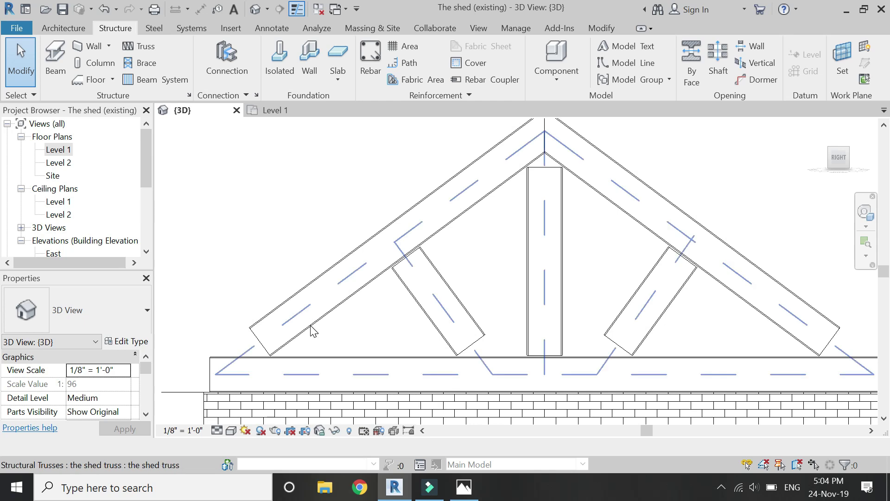
pyautogui.scroll(-2, 402, 208)
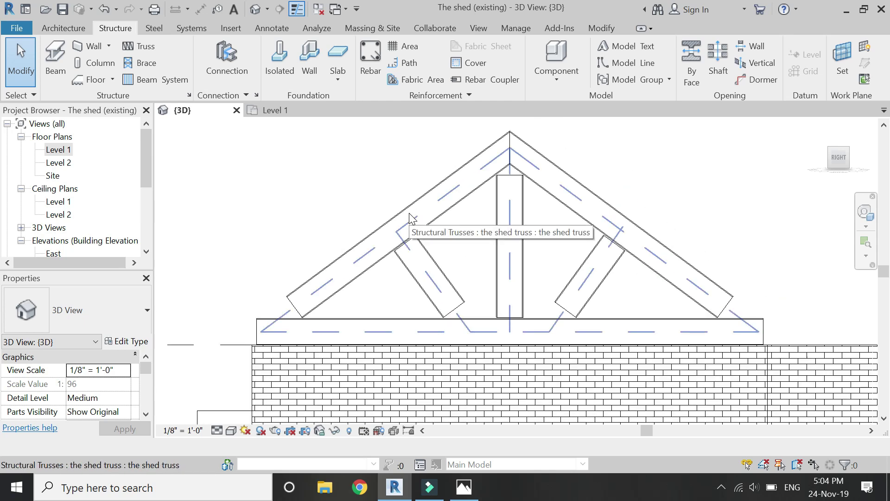
# Create a new family from the template Structural Framing - Beams and Braces.rft.
pyautogui.hotkey('alt', 'f')
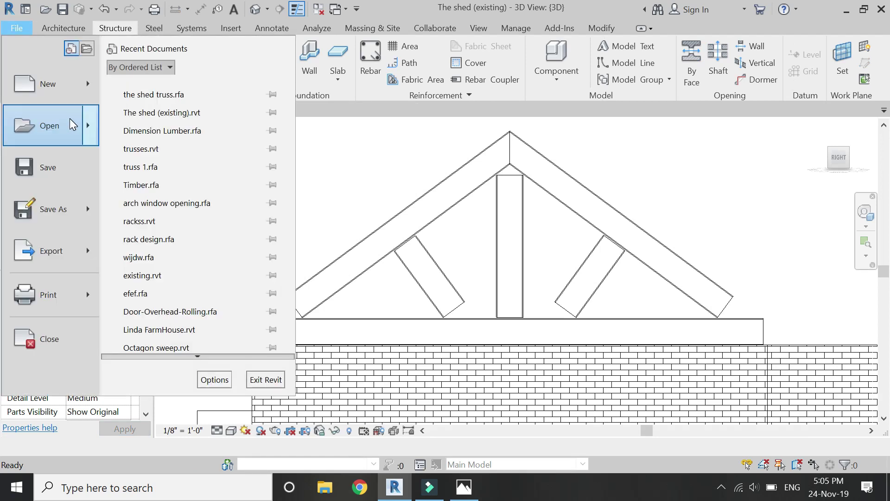
pyautogui.moveTo(82, 81)
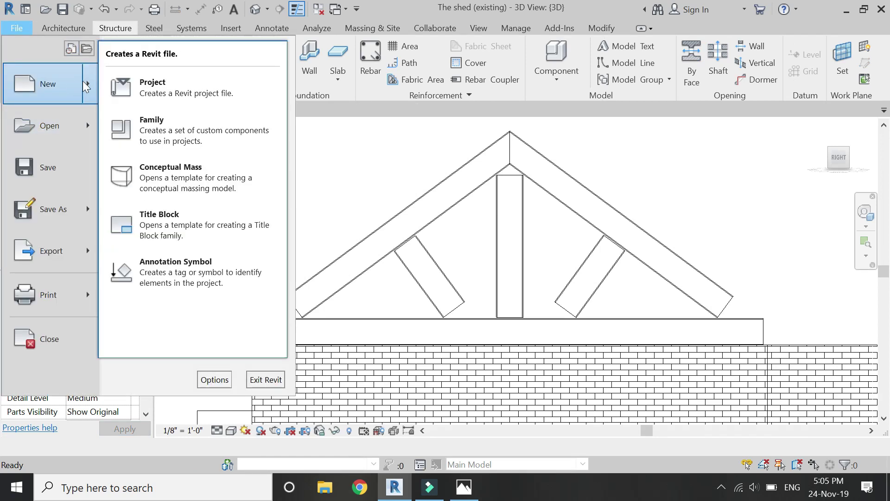
pyautogui.click(162, 118)
pyautogui.scroll(-10, 435, 293)
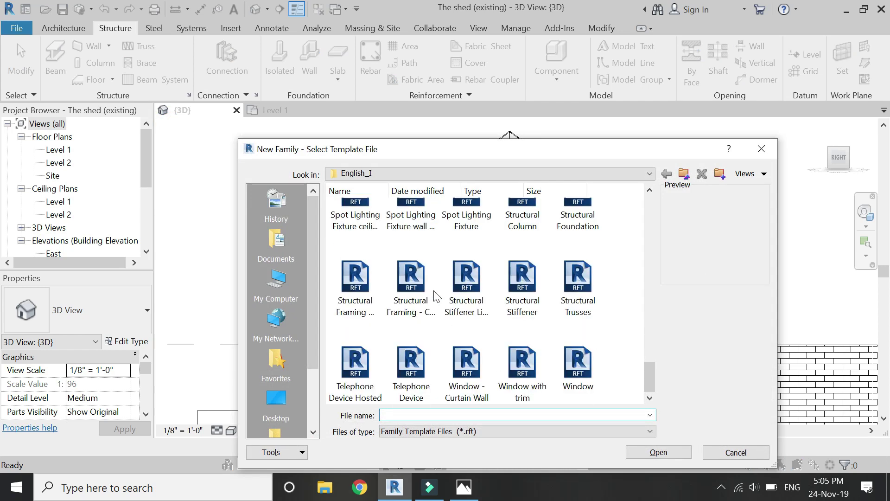
pyautogui.click(357, 292)
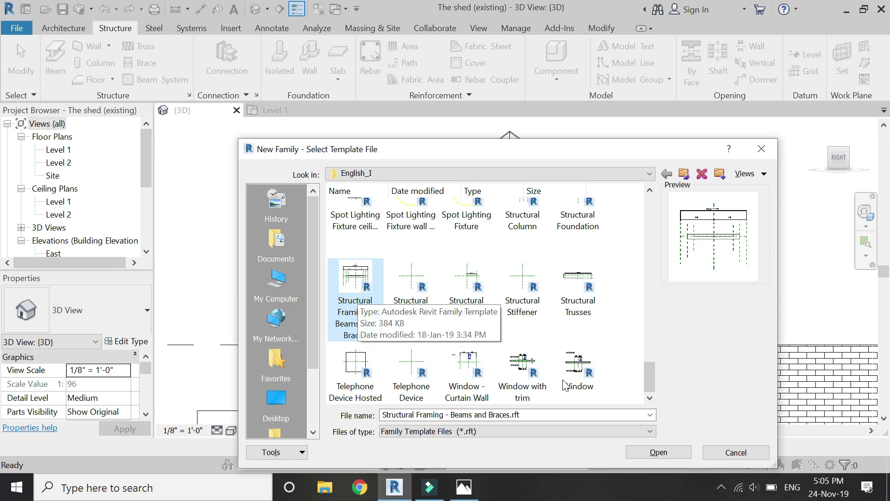
pyautogui.click(657, 452)
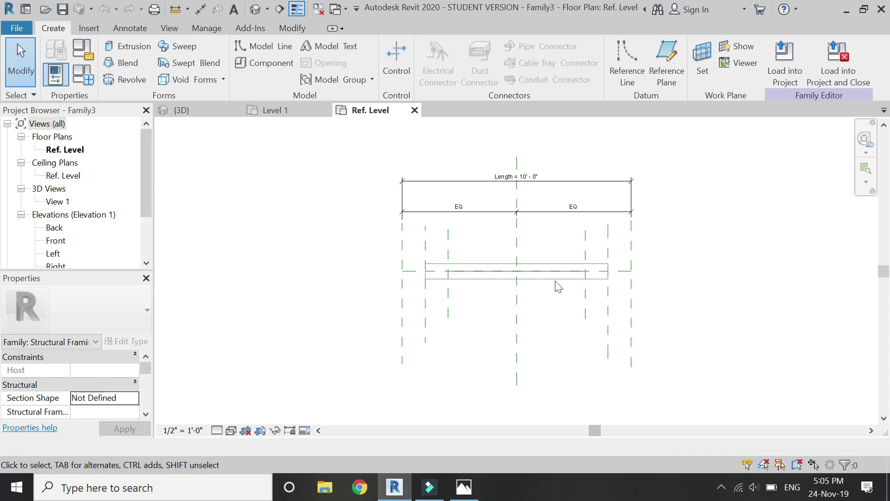
# Open the beam extrusion's profile sketch for editing from the 3D view and show it in the Right elevation.
pyautogui.scroll(4, 552, 273)
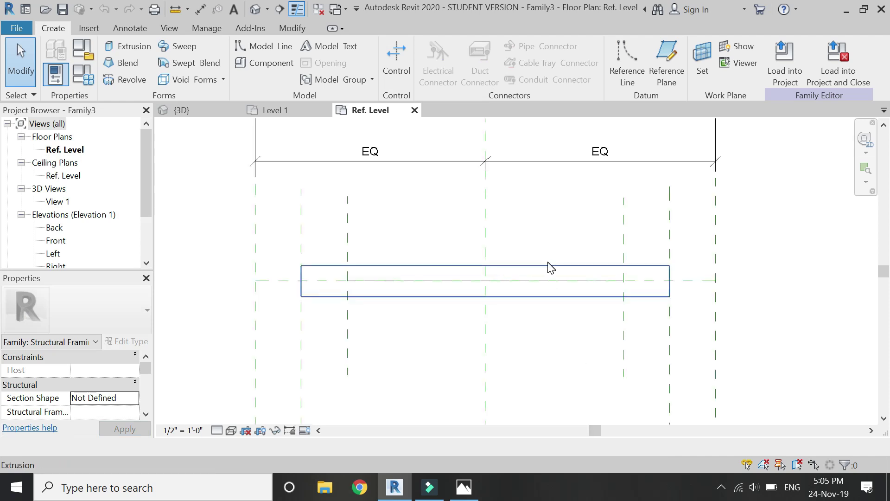
pyautogui.click(257, 14)
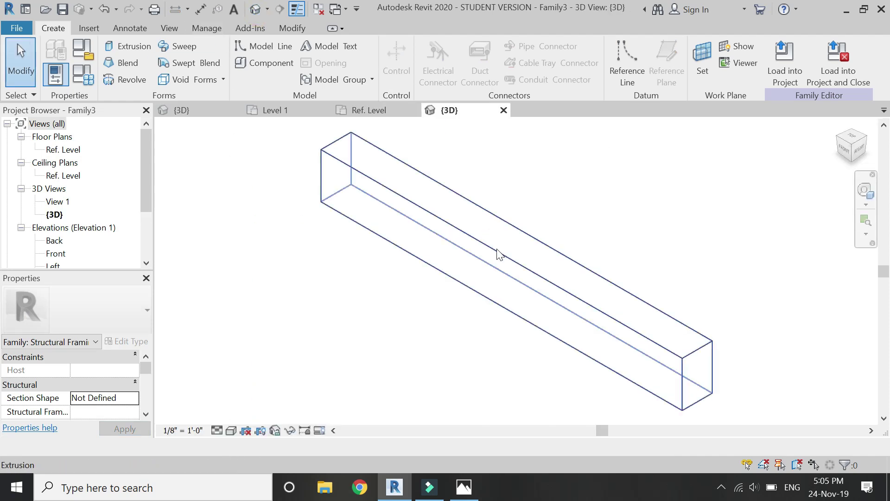
pyautogui.click(496, 245)
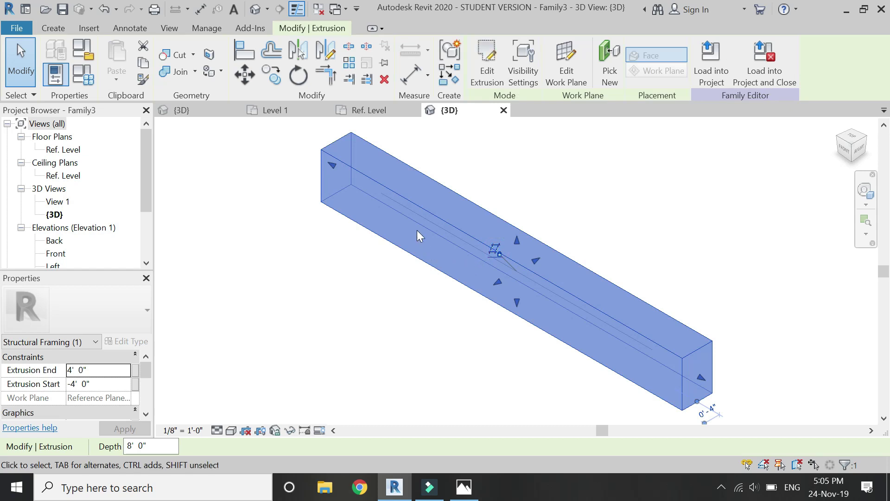
pyautogui.press('Escape')
pyautogui.doubleClick(420, 205)
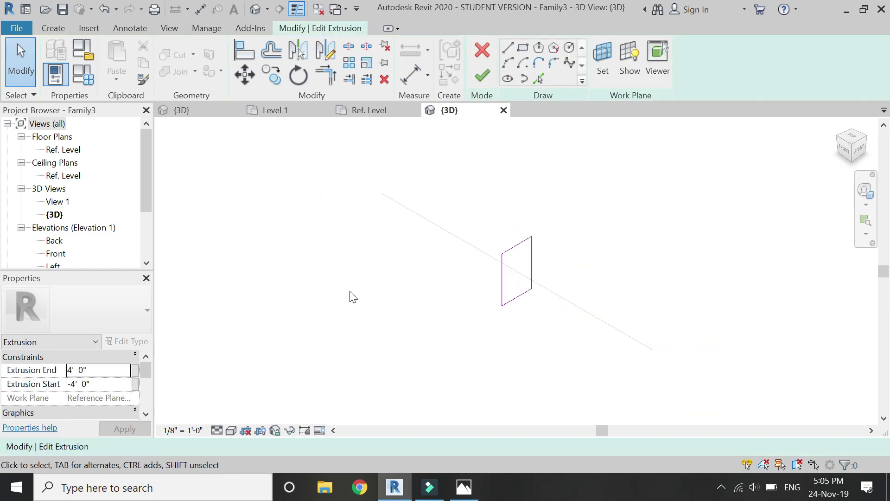
pyautogui.scroll(-1, 58, 240)
pyautogui.doubleClick(56, 240)
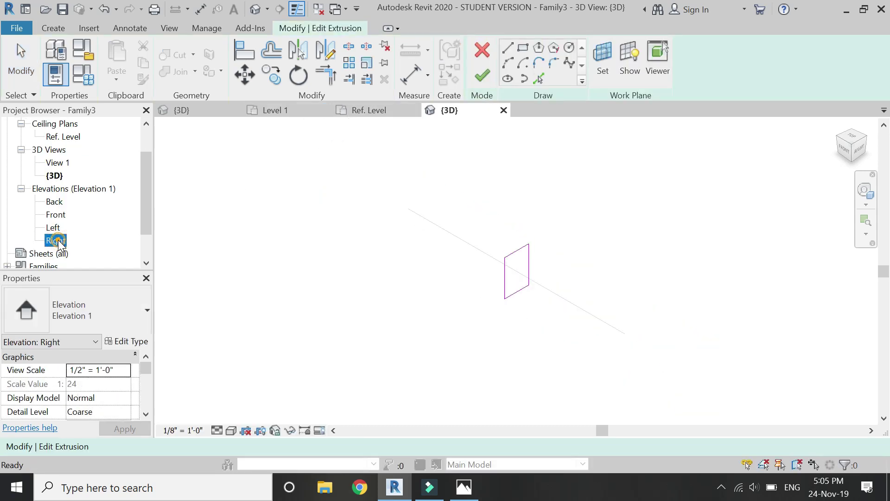
pyautogui.scroll(5, 483, 352)
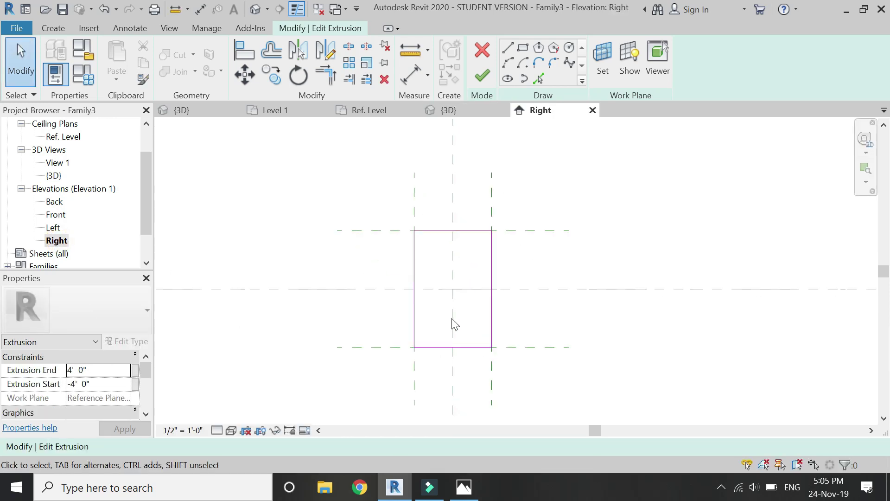
# Set the Right elevation's scale to 6" = 1'-0" and dimension the rectangular profile's width and height.
pyautogui.click(412, 76)
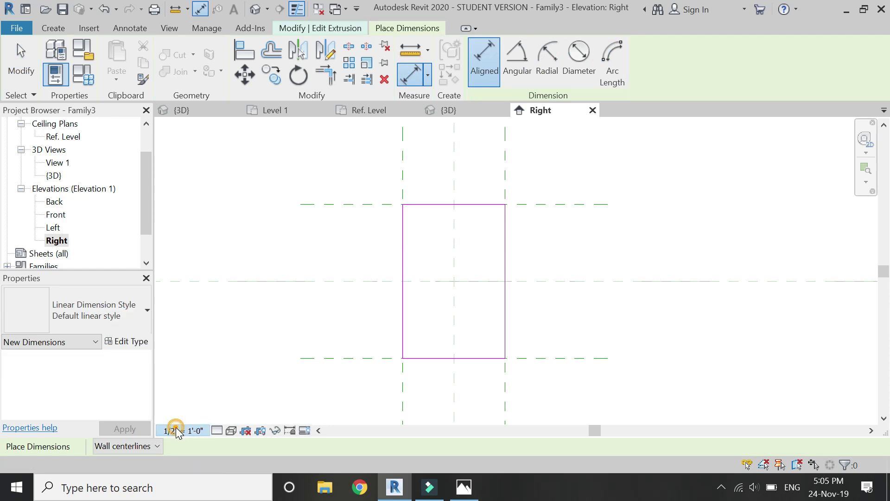
pyautogui.click(175, 426)
pyautogui.click(191, 44)
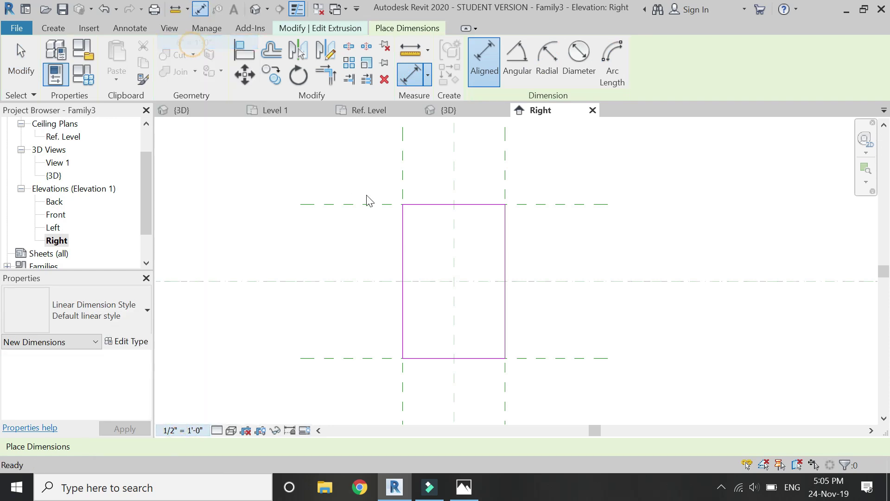
pyautogui.click(402, 241)
pyautogui.click(505, 240)
pyautogui.click(479, 181)
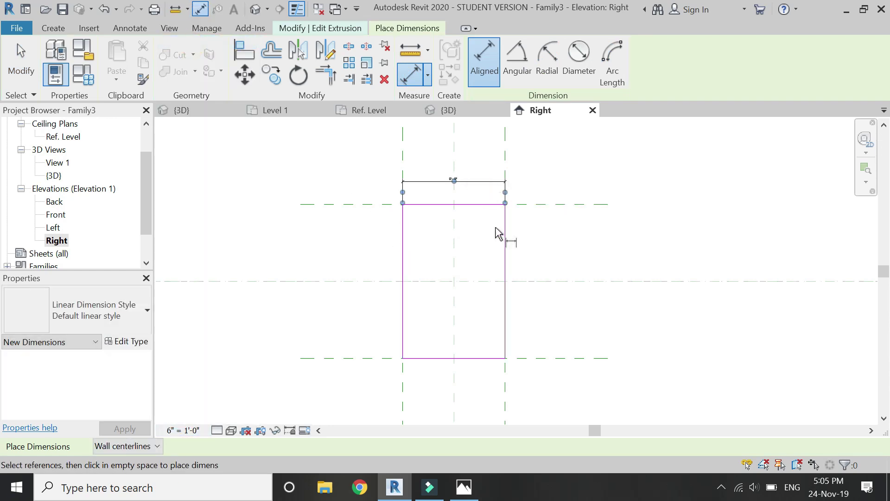
pyautogui.click(495, 350)
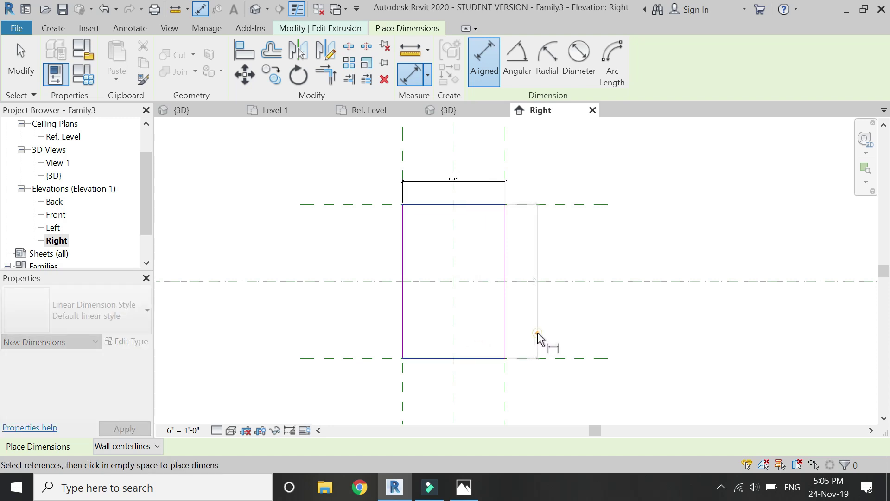
# Finish the height dimension, dimension the profile's opposite edges to both center planes, and make the vertical segments equal.
pyautogui.click(538, 342)
pyautogui.click(403, 246)
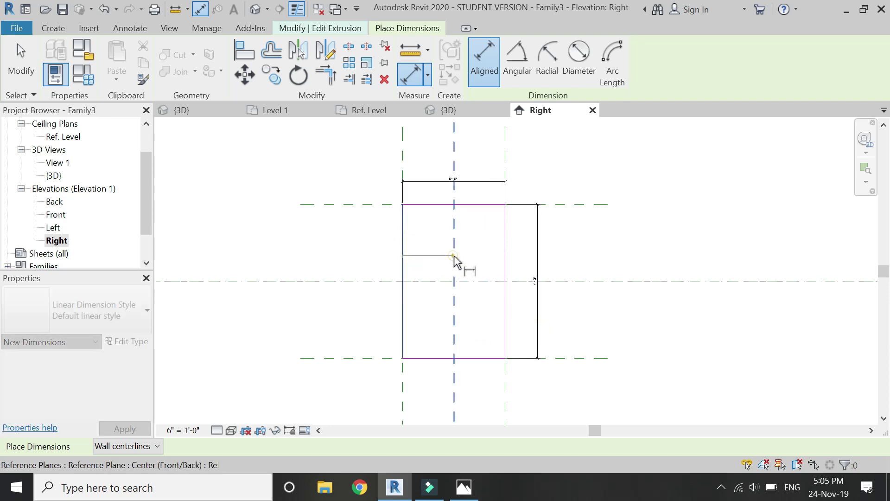
pyautogui.click(503, 257)
pyautogui.click(481, 191)
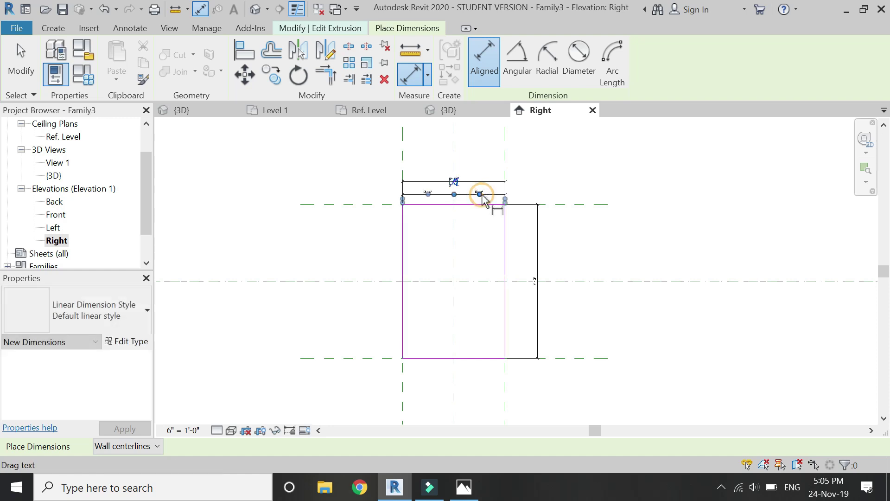
pyautogui.click(478, 208)
pyautogui.click(476, 357)
pyautogui.click(523, 281)
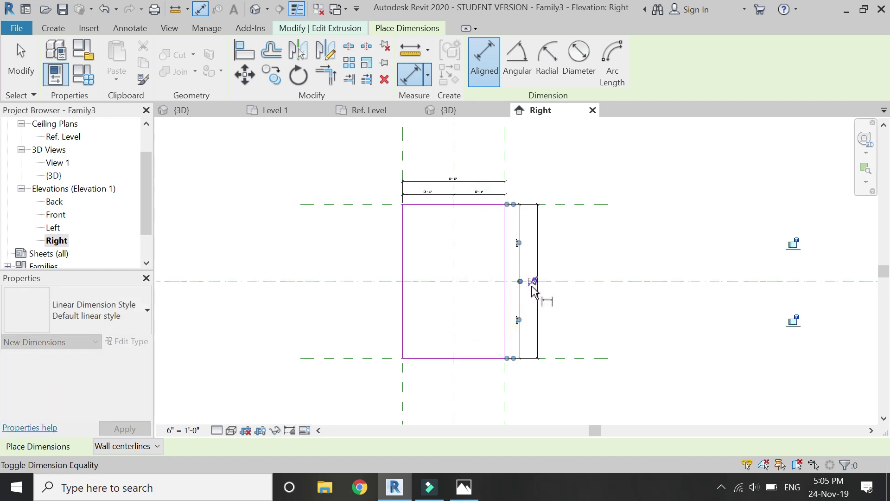
pyautogui.click(531, 296)
pyautogui.scroll(2, 538, 279)
pyautogui.press('Escape')
pyautogui.press('Escape')
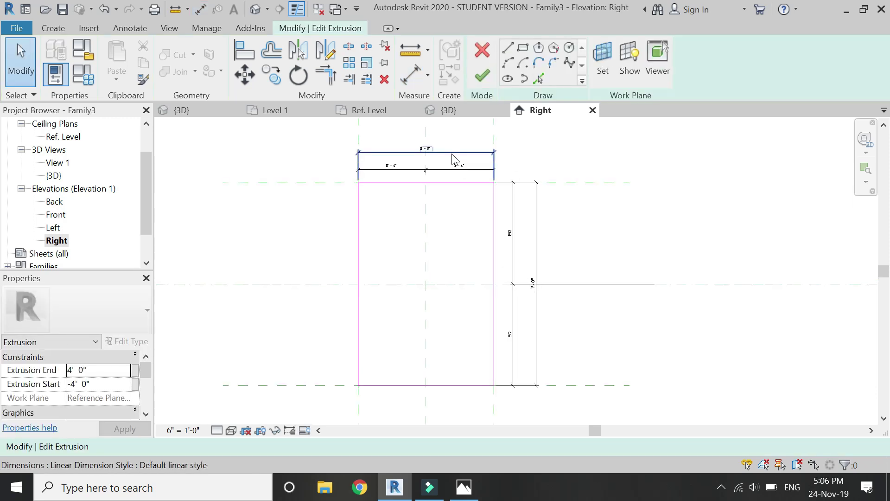
# Label the profile's overall width dimension with a new instance family parameter named width.
pyautogui.click(485, 152)
pyautogui.click(617, 61)
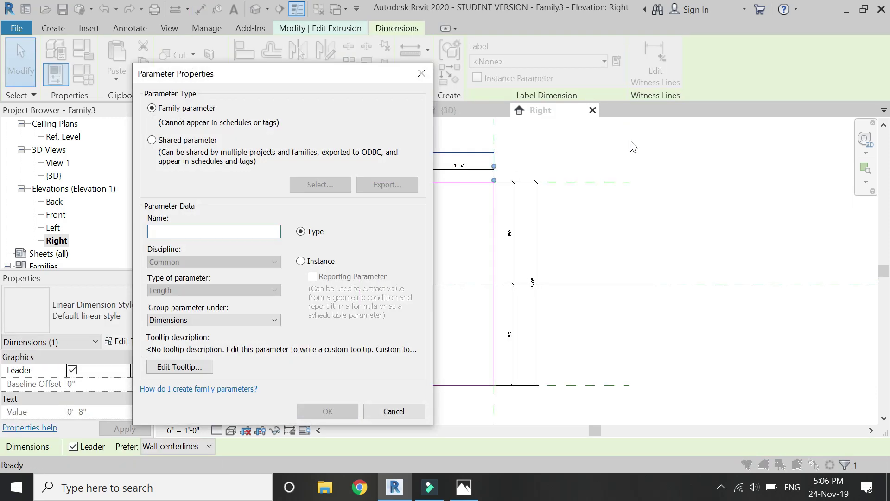
pyautogui.write('width')
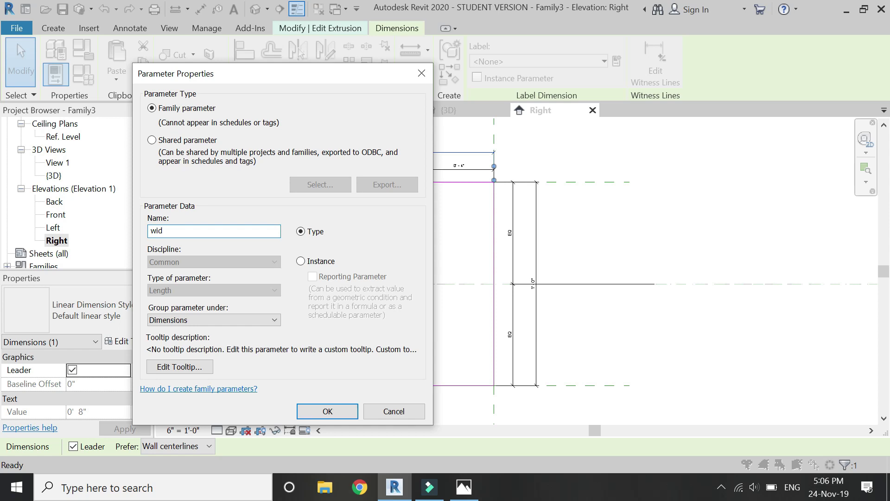
pyautogui.click(300, 261)
pyautogui.click(326, 410)
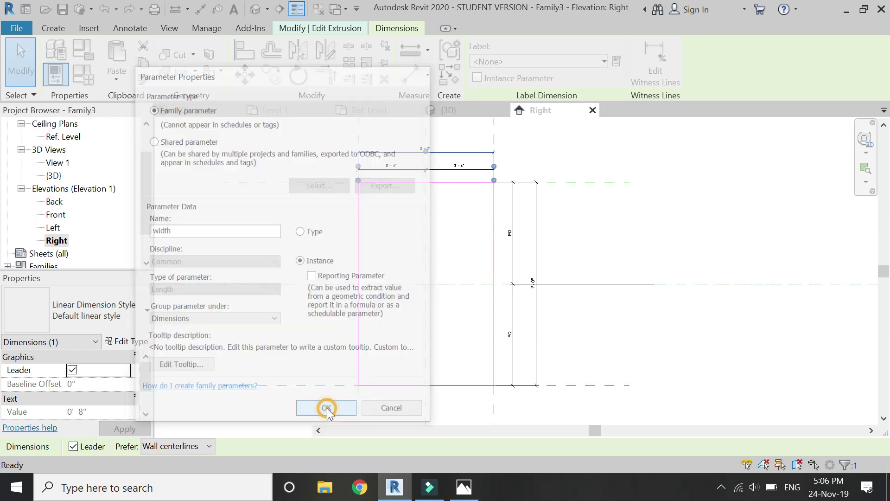
pyautogui.press('Escape')
# Label the profile's overall height dimension with a new instance family parameter named length.
pyautogui.click(536, 252)
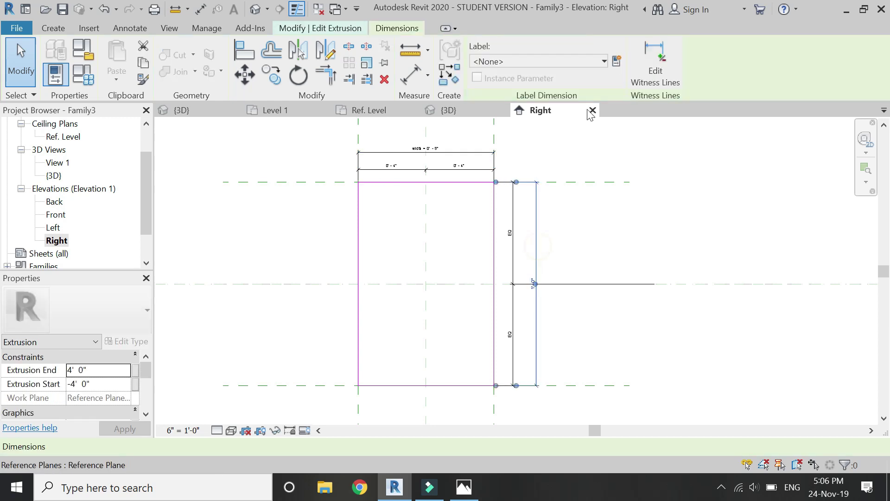
pyautogui.click(617, 62)
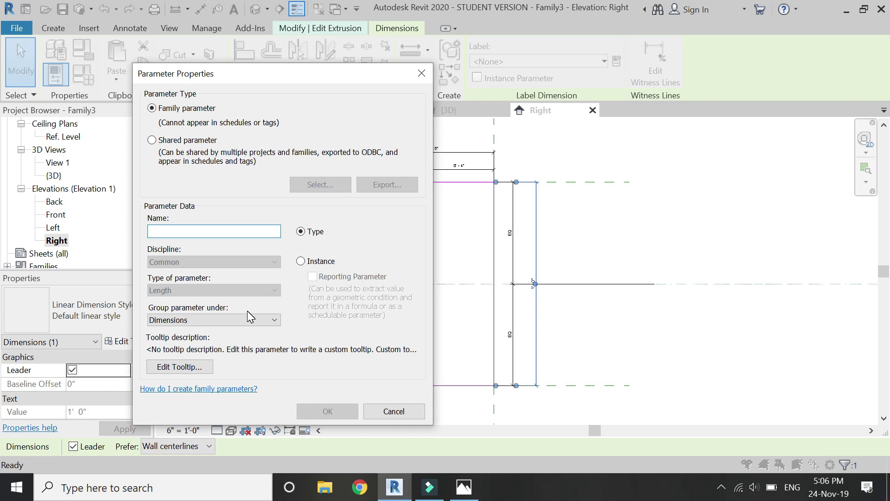
pyautogui.write('length')
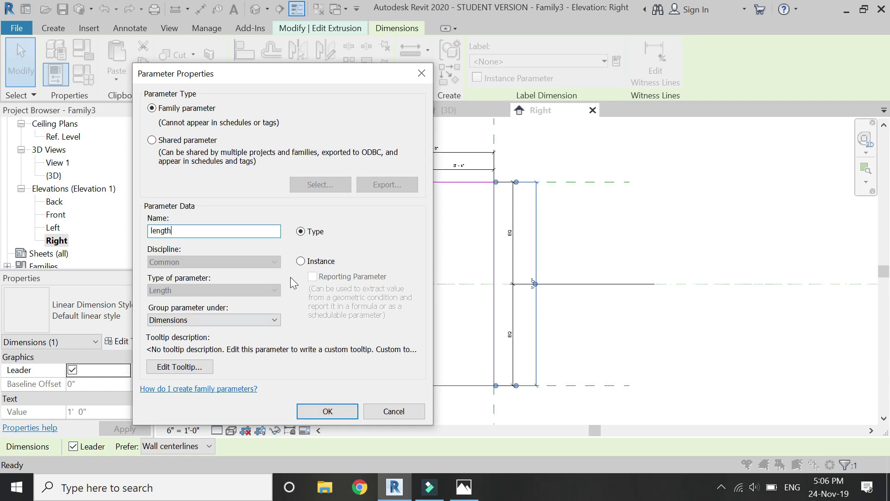
pyautogui.click(300, 261)
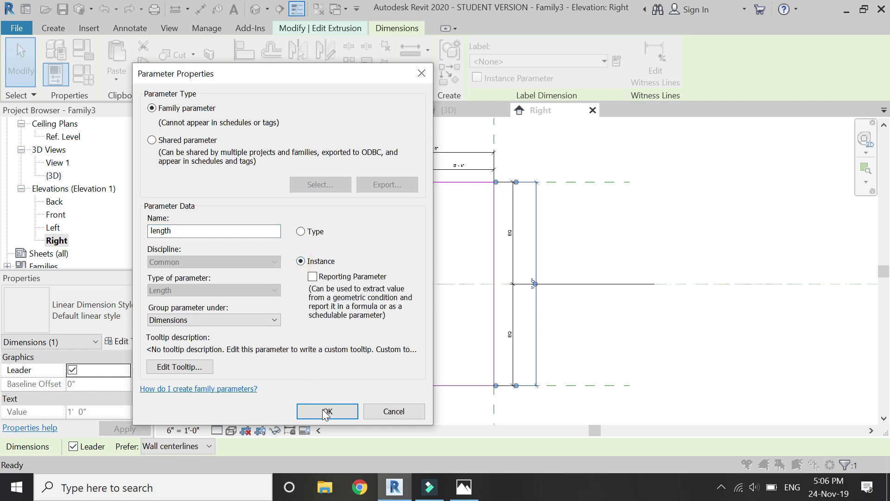
pyautogui.click(327, 411)
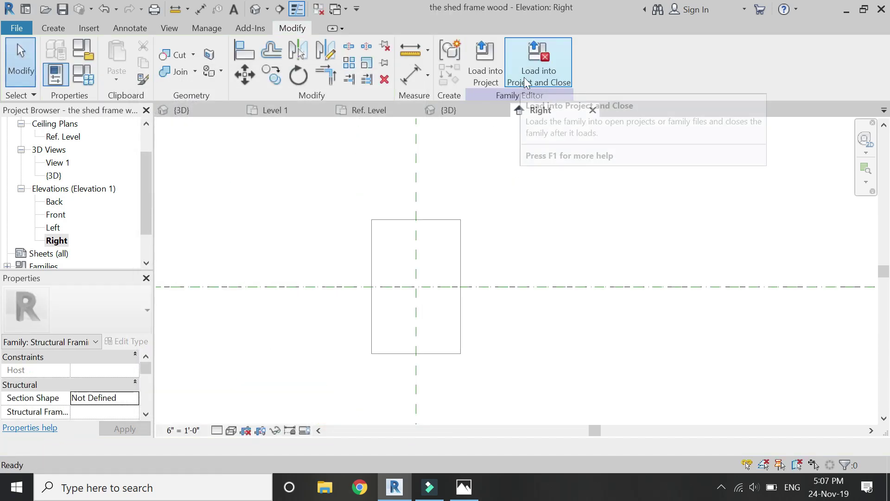
# Load the beam family into the shed project, close it, and show the project's 3D view without placing a beam.
pyautogui.click(527, 80)
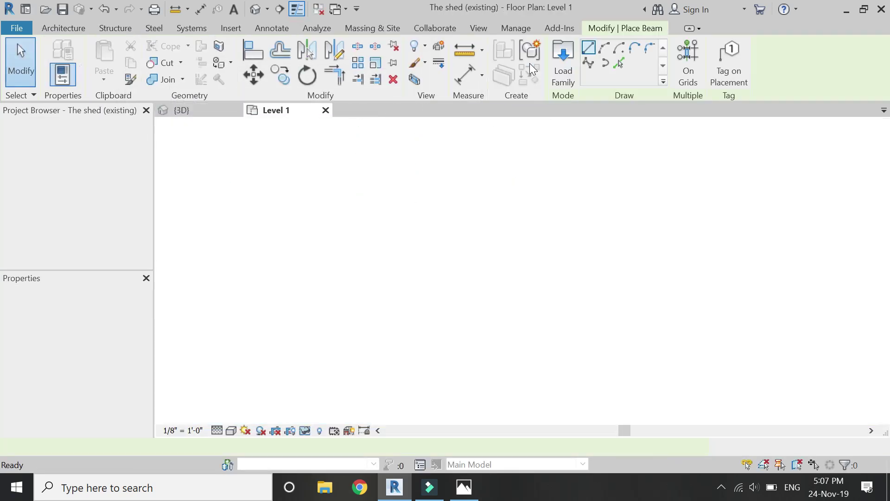
pyautogui.press('Escape')
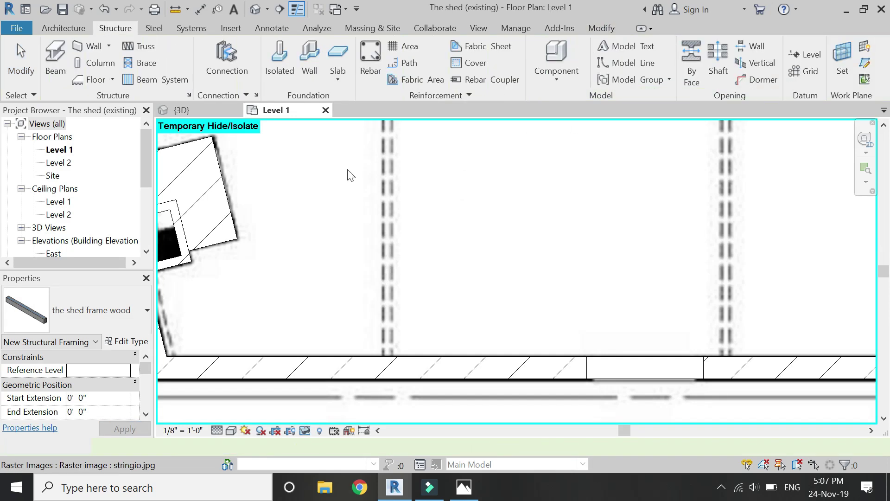
pyautogui.click(206, 110)
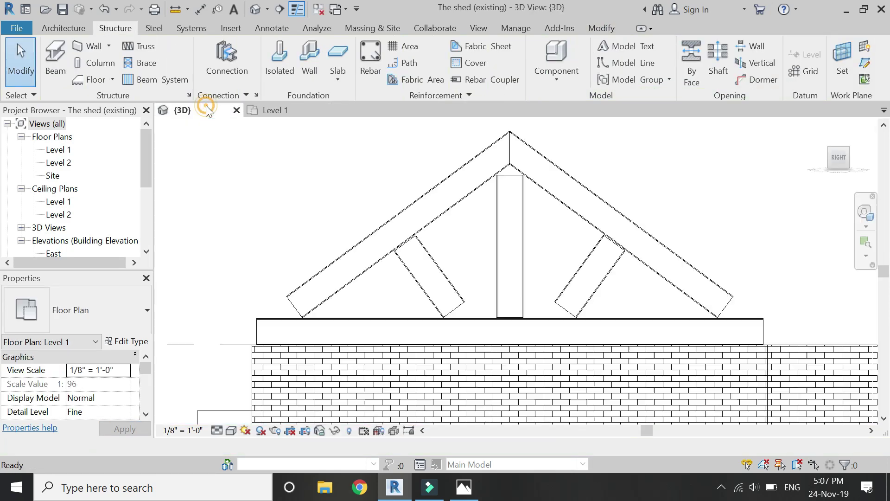
# Reopen the recent family file the shed frame wood.rfa in its Right elevation.
pyautogui.click(14, 29)
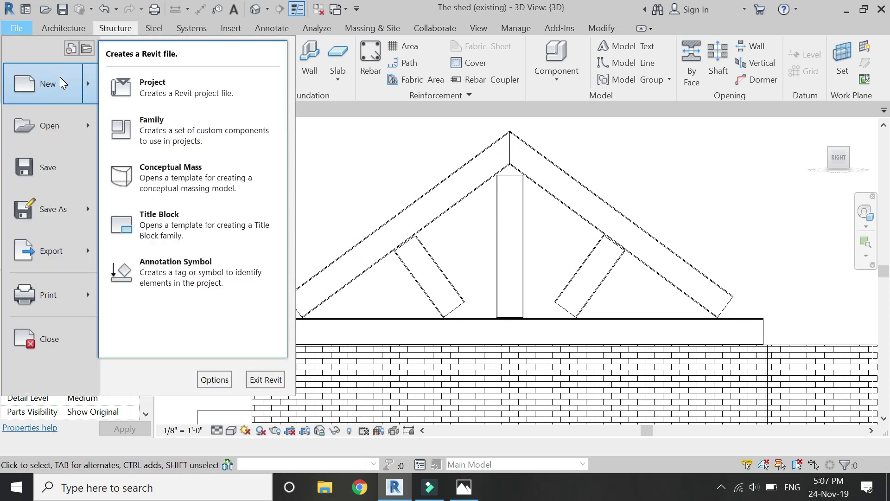
pyautogui.click(71, 51)
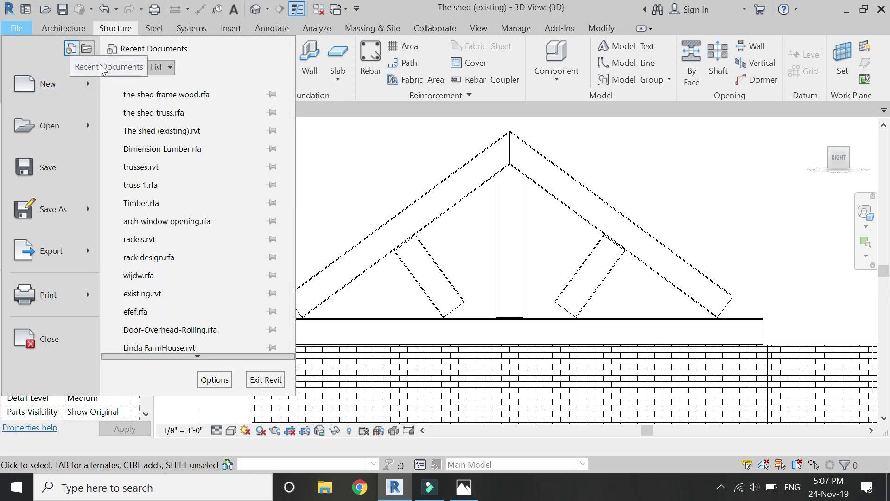
pyautogui.click(477, 202)
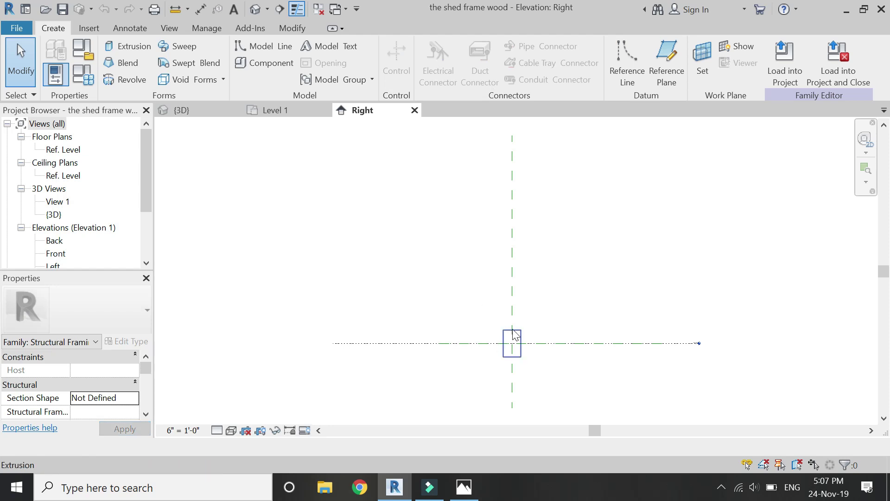
# Associate the beam extrusion's material with the Structural Material family parameter.
pyautogui.click(519, 334)
pyautogui.scroll(-3, 85, 389)
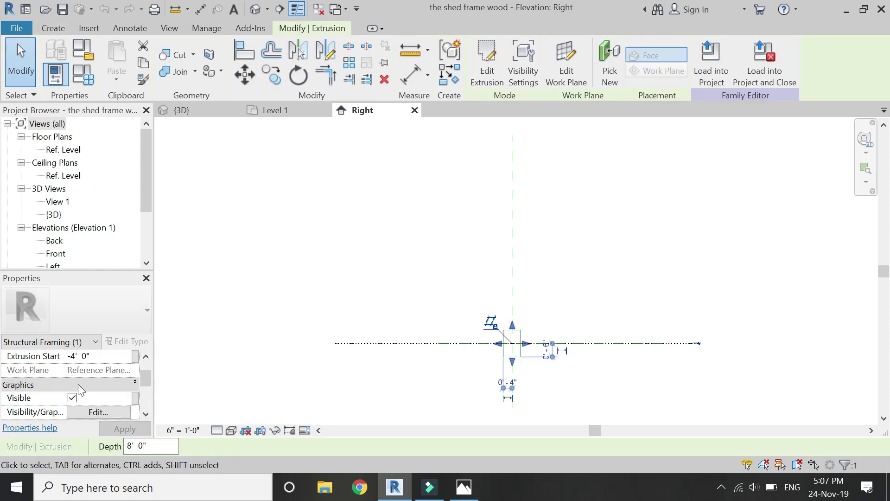
pyautogui.click(135, 398)
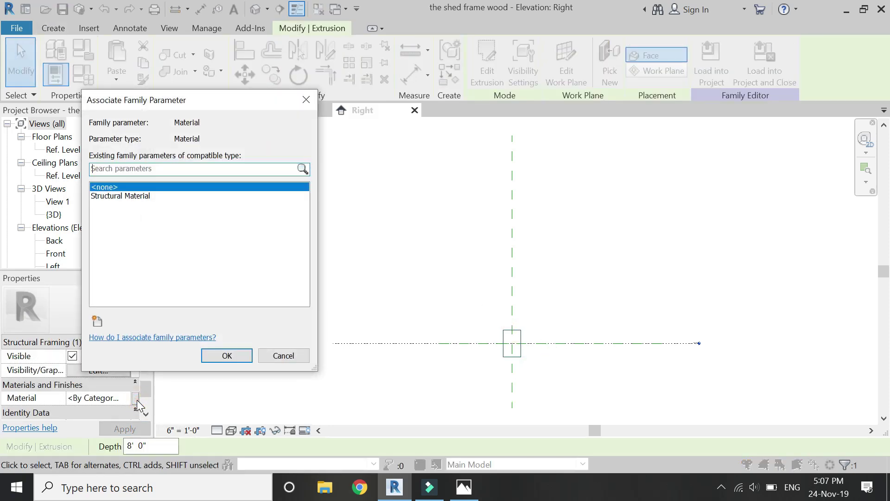
pyautogui.click(140, 197)
pyautogui.click(239, 356)
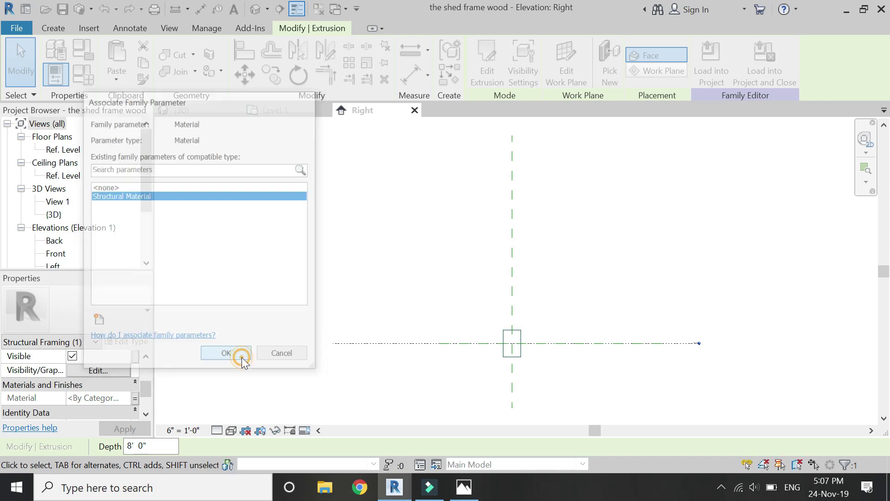
# Set the family's Structural Material value to the library material Walnut.
pyautogui.click(82, 74)
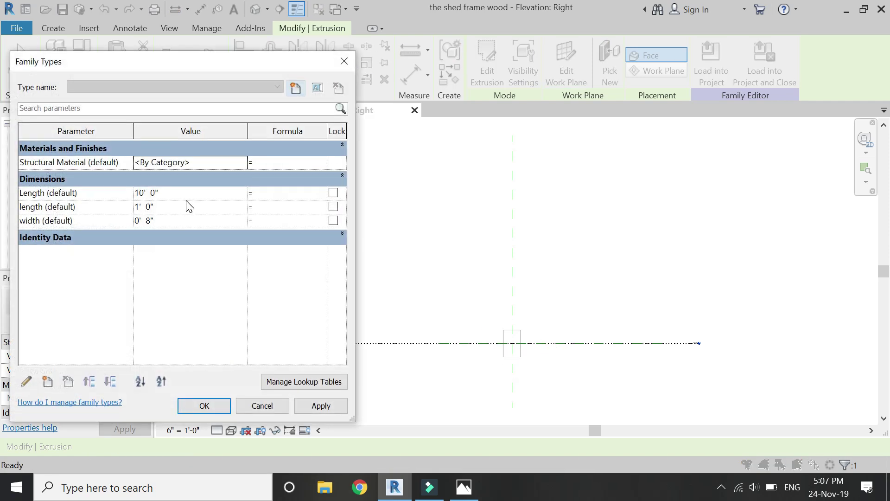
pyautogui.click(228, 161)
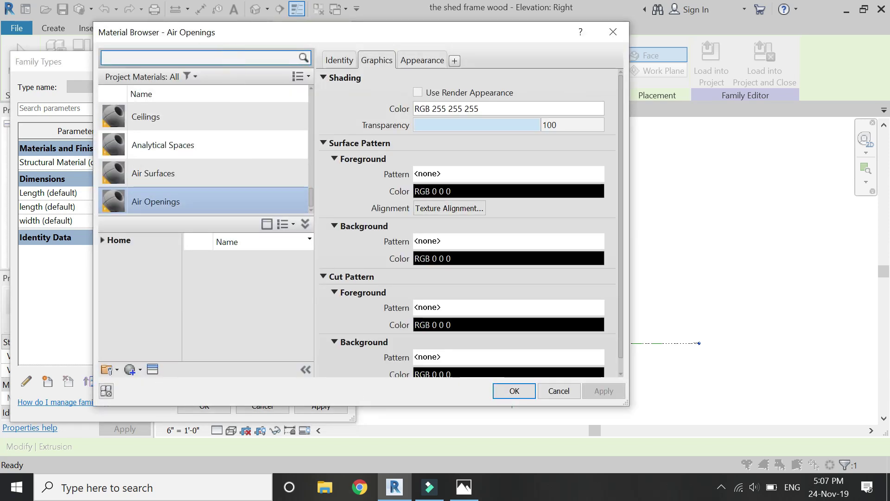
pyautogui.write('waln')
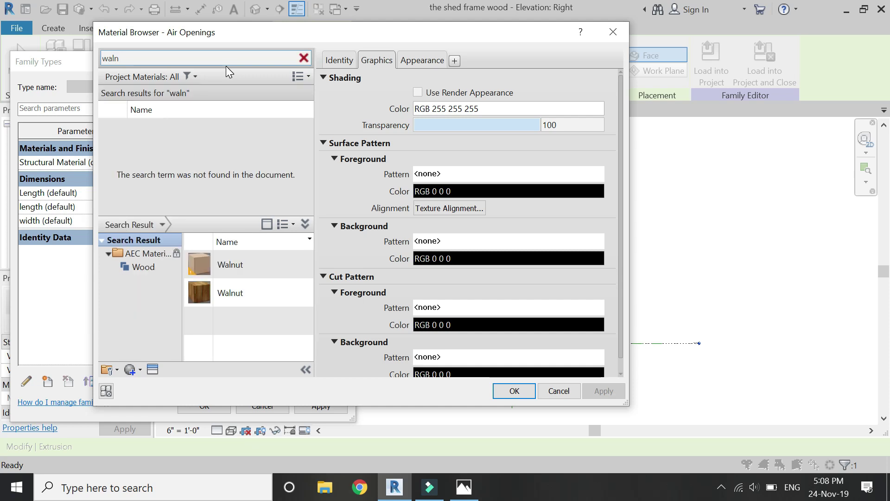
pyautogui.click(251, 292)
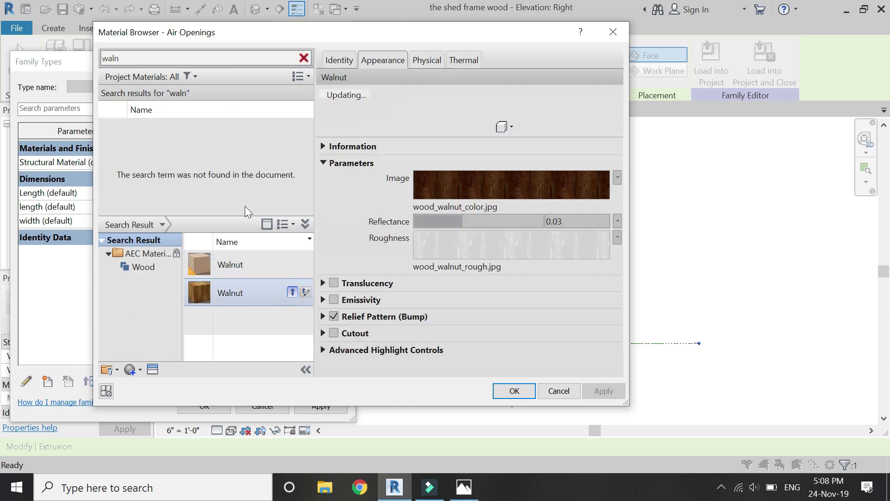
pyautogui.click(516, 392)
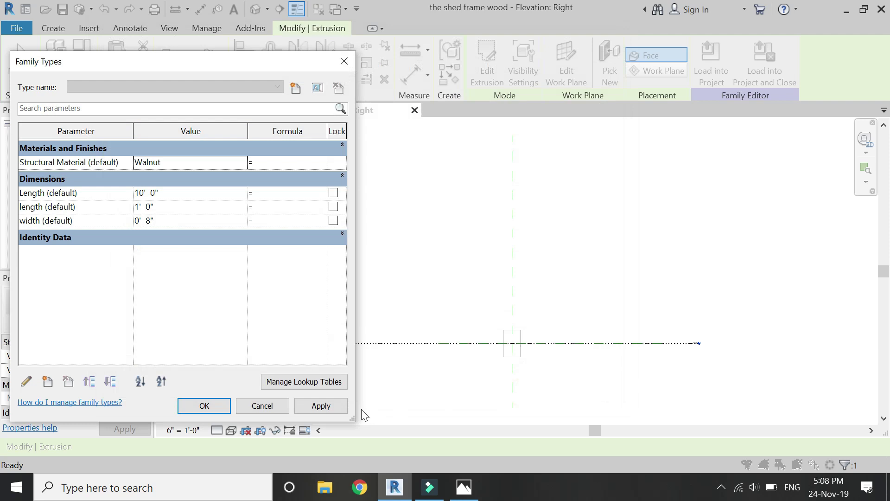
pyautogui.click(226, 408)
pyautogui.click(474, 214)
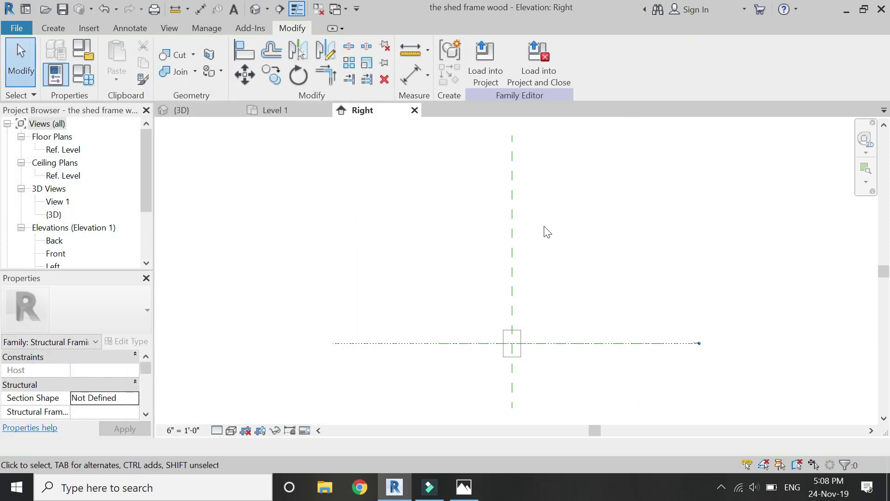
# Save the family, reload it into the shed project overwriting the existing version, close it, and show the 3D view.
pyautogui.click(542, 69)
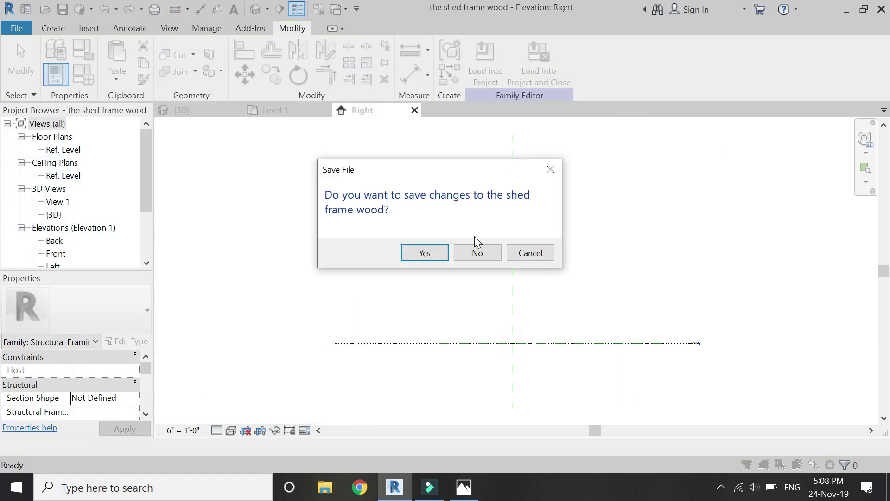
pyautogui.click(426, 253)
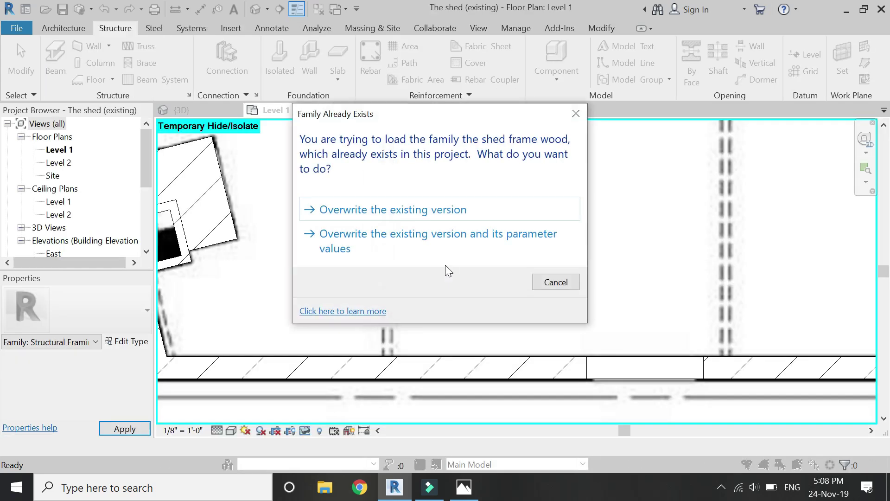
pyautogui.click(439, 211)
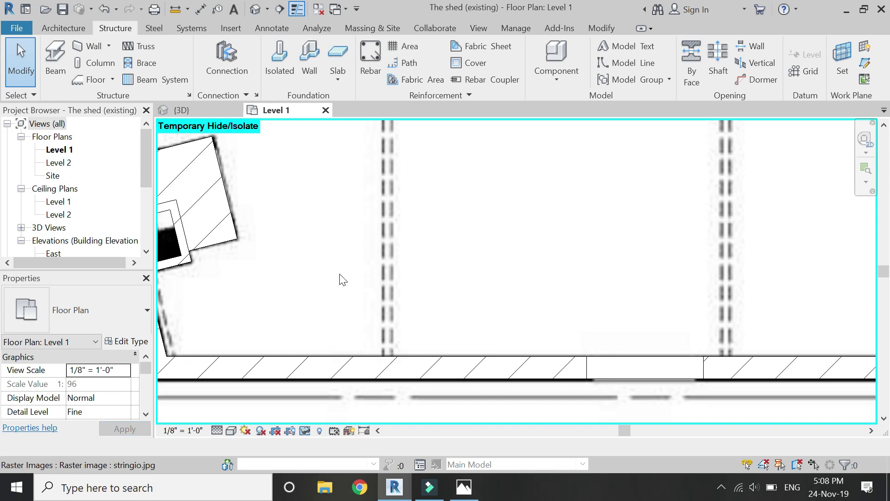
pyautogui.hotkey('ctrl', 'Tab')
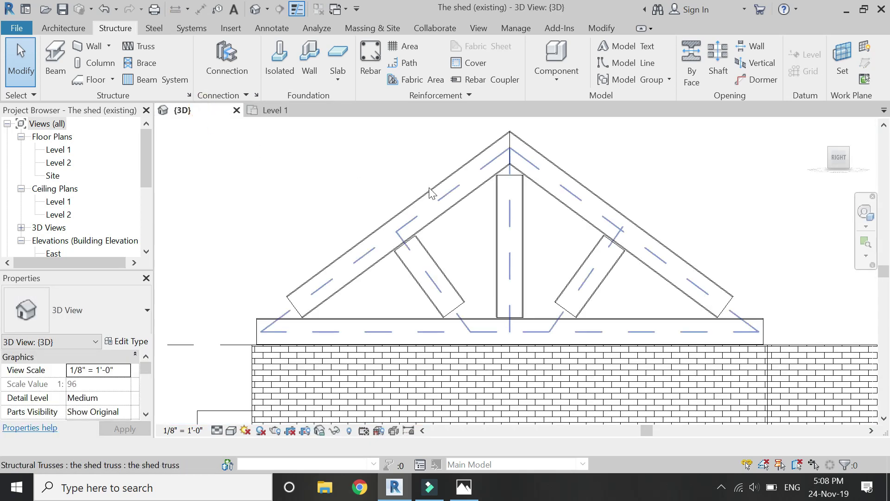
# Set the Top Chords structural framing type of the shed truss type to the shed frame wood.
pyautogui.click(430, 190)
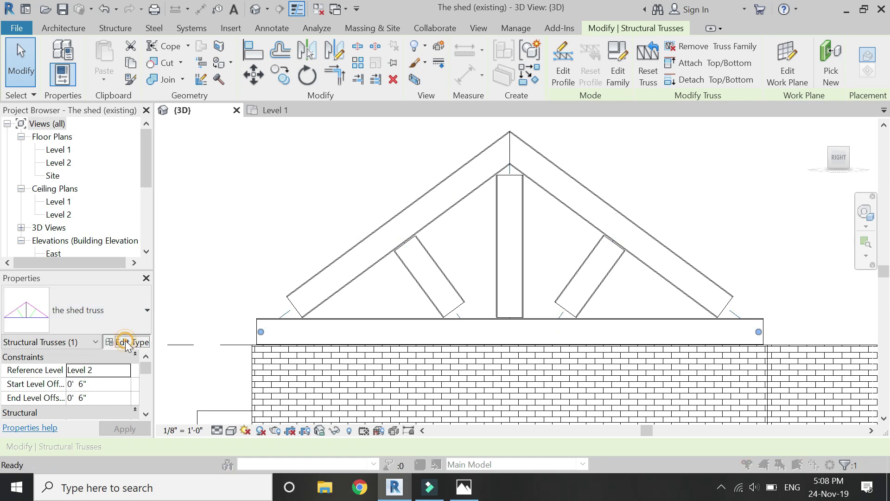
pyautogui.click(125, 340)
pyautogui.moveTo(248, 55); pyautogui.dragTo(228, 46)
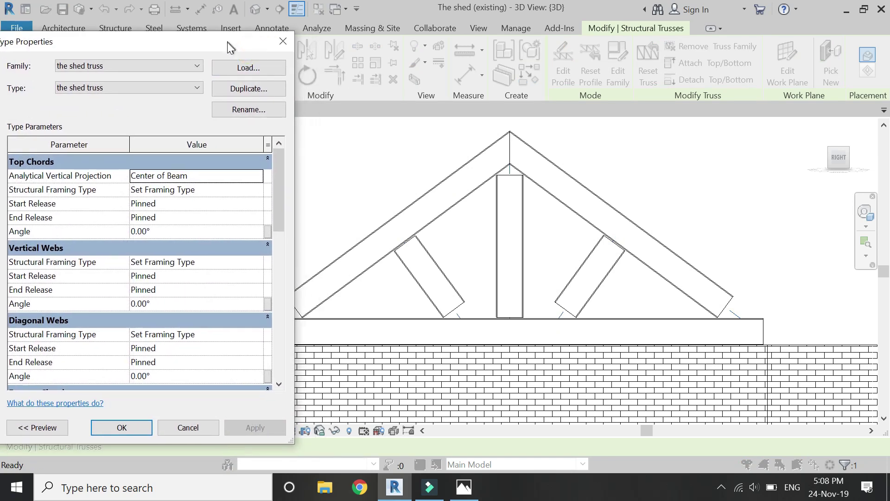
pyautogui.click(258, 191)
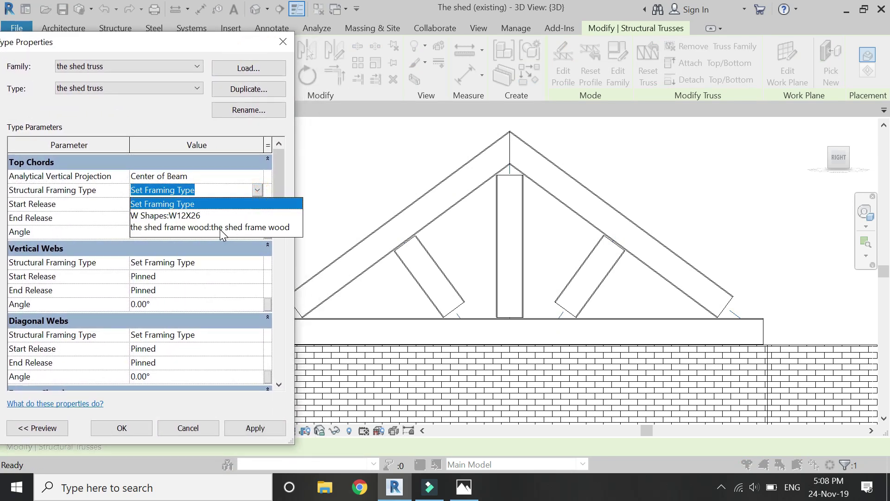
pyautogui.click(222, 227)
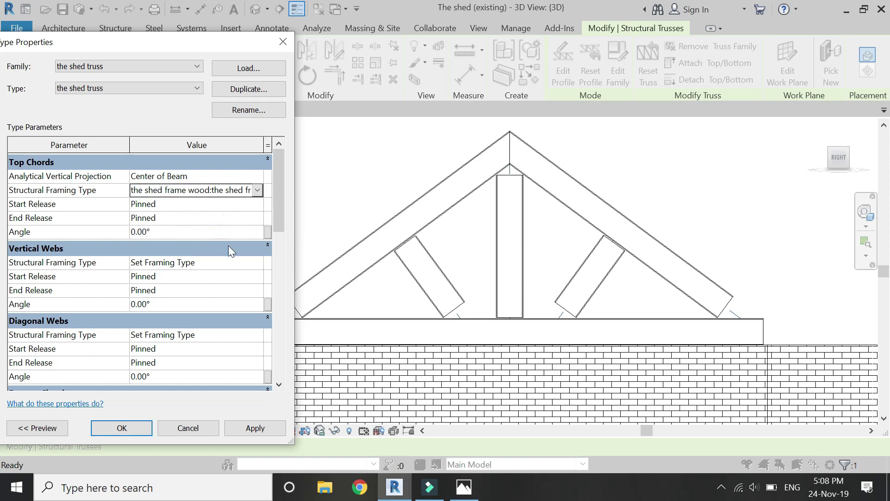
# Apply the top chord type and set the Vertical Webs and Diagonal Webs structural framing types to the shed frame wood.
pyautogui.click(241, 429)
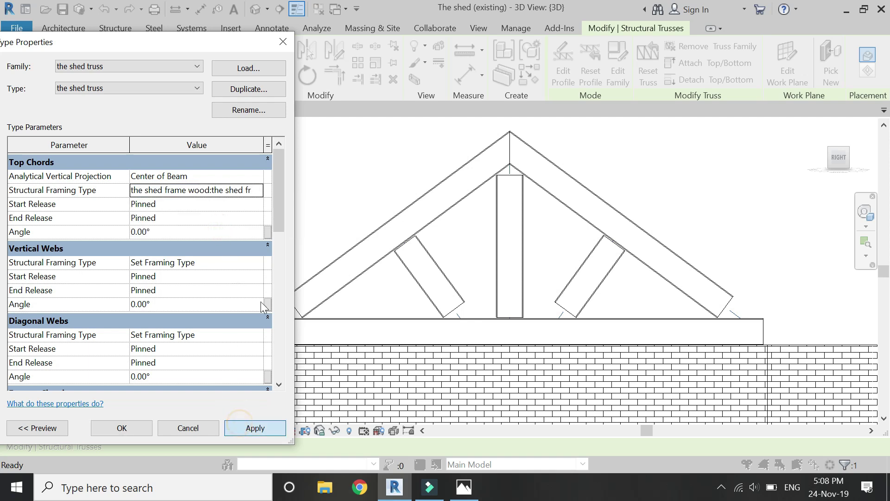
pyautogui.click(257, 276)
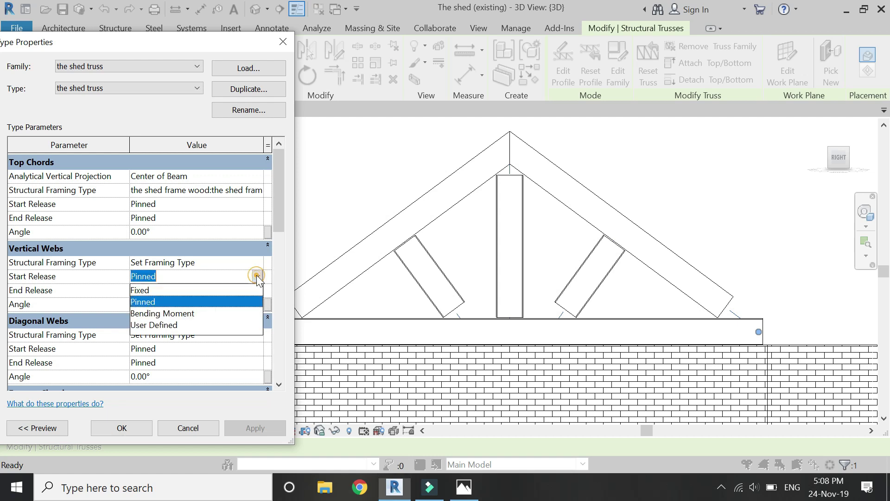
pyautogui.click(258, 261)
pyautogui.click(257, 262)
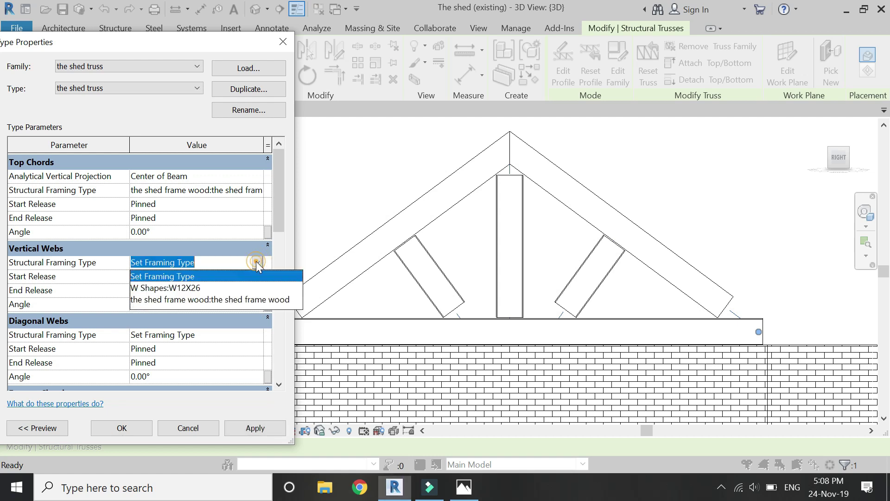
pyautogui.click(222, 301)
pyautogui.click(258, 334)
pyautogui.click(257, 335)
pyautogui.click(228, 373)
# Set the Bottom Chords structural framing type to the shed frame wood and accept the truss type changes.
pyautogui.scroll(-2, 231, 378)
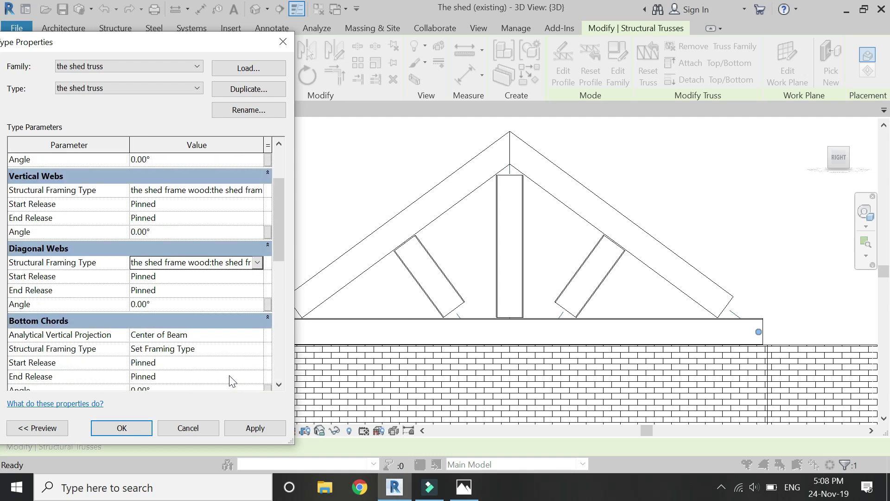
pyautogui.click(257, 348)
pyautogui.click(257, 348)
pyautogui.click(218, 387)
pyautogui.click(250, 429)
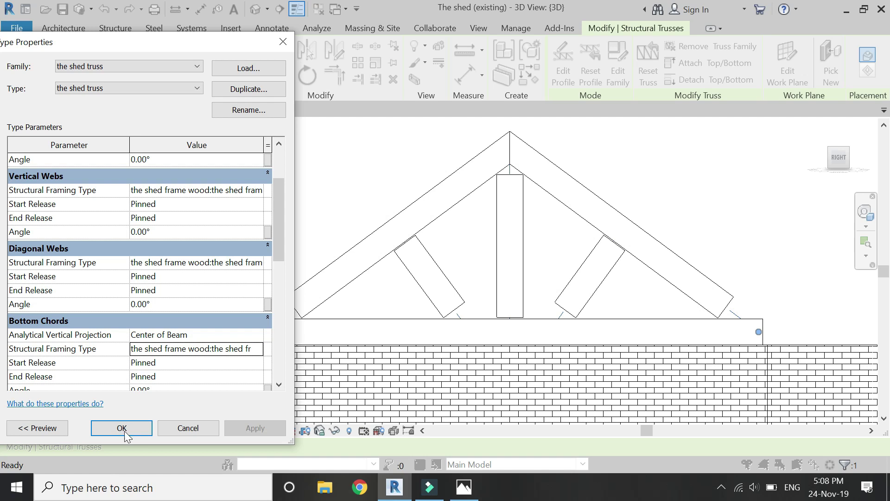
pyautogui.click(128, 426)
pyautogui.press('Escape')
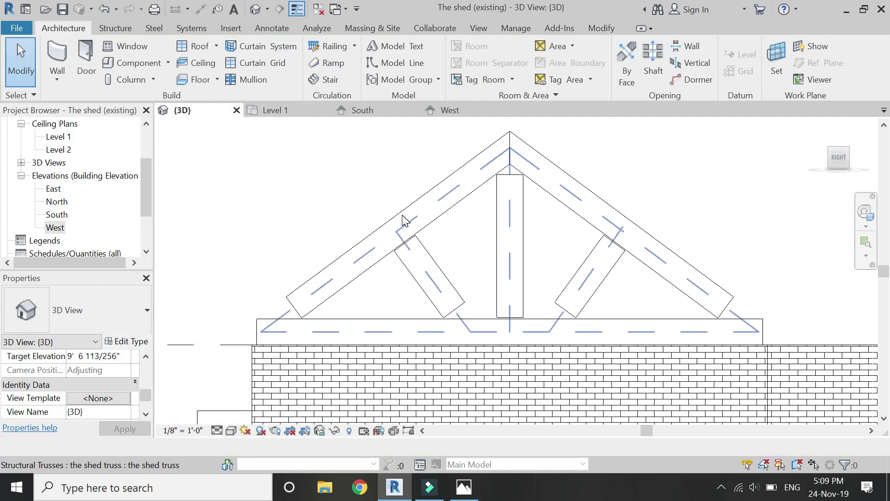
# Try a length parameter of 6" on the truss's left top chord.
pyautogui.click(402, 218)
pyautogui.scroll(-5, 111, 383)
pyautogui.scroll(5, 112, 383)
pyautogui.click(103, 369)
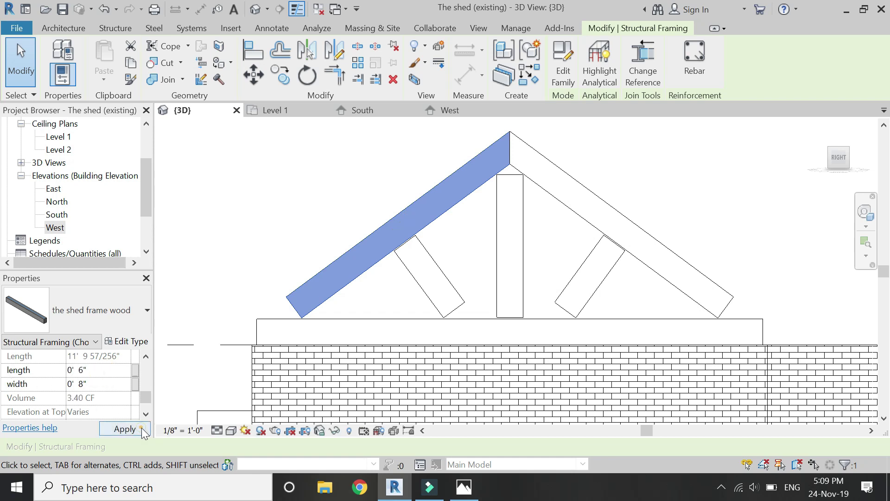
pyautogui.click(141, 427)
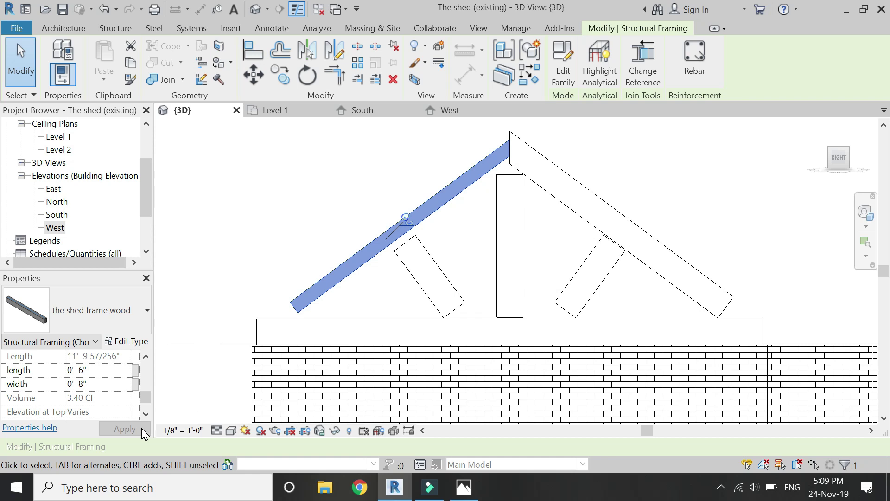
# Set the left top chord's length parameter to 8".
pyautogui.click(114, 369)
pyautogui.write('8"')
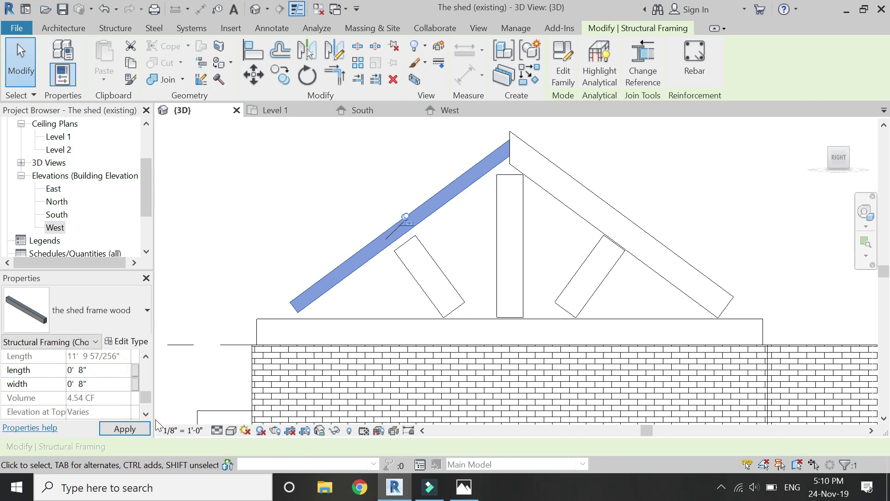
pyautogui.click(139, 427)
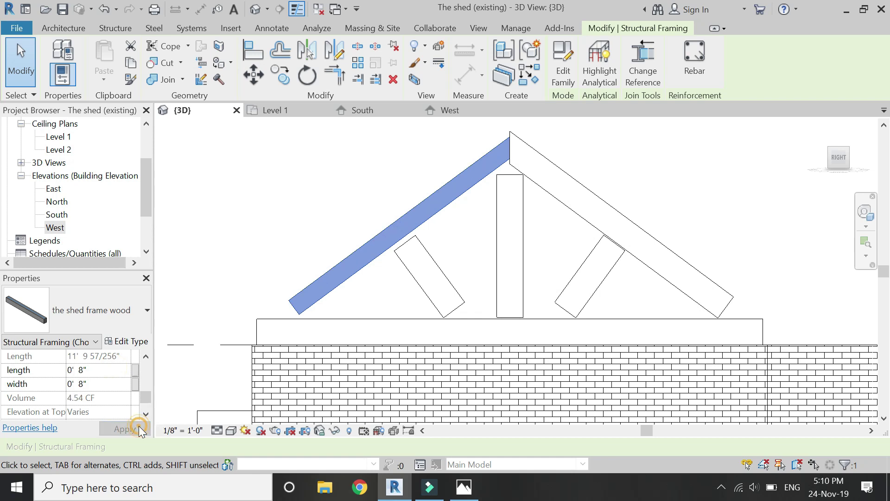
# Set the length parameter of the truss's right top chord to 8".
pyautogui.press('Tab')
pyautogui.click(554, 165)
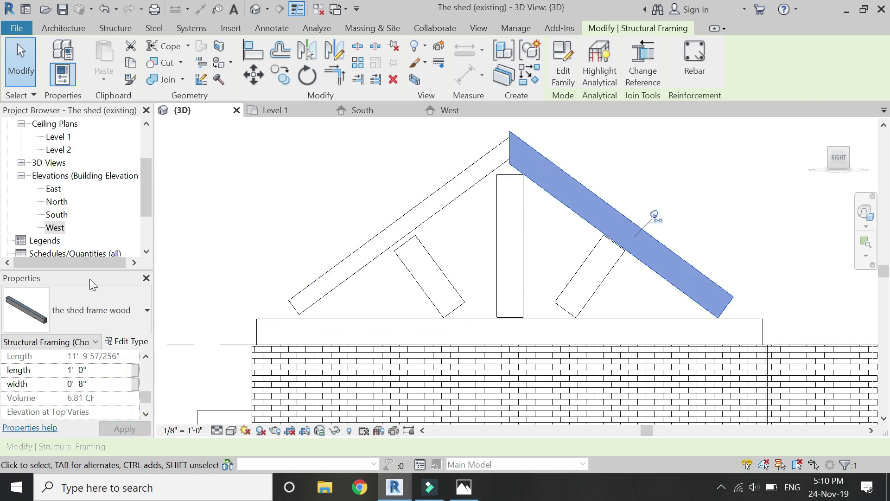
pyautogui.click(97, 375)
pyautogui.write('8"')
pyautogui.click(128, 430)
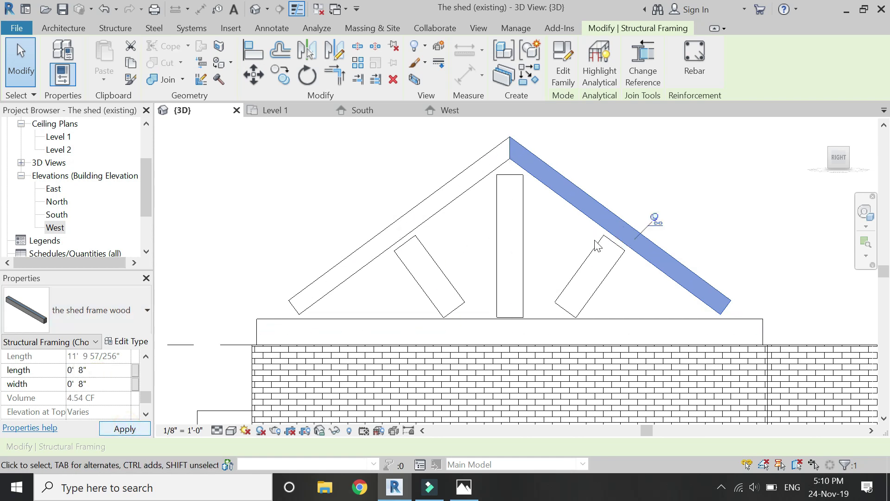
# Set the length parameter of the right diagonal web to 8".
pyautogui.click(596, 257)
pyautogui.click(99, 361)
pyautogui.write('8')
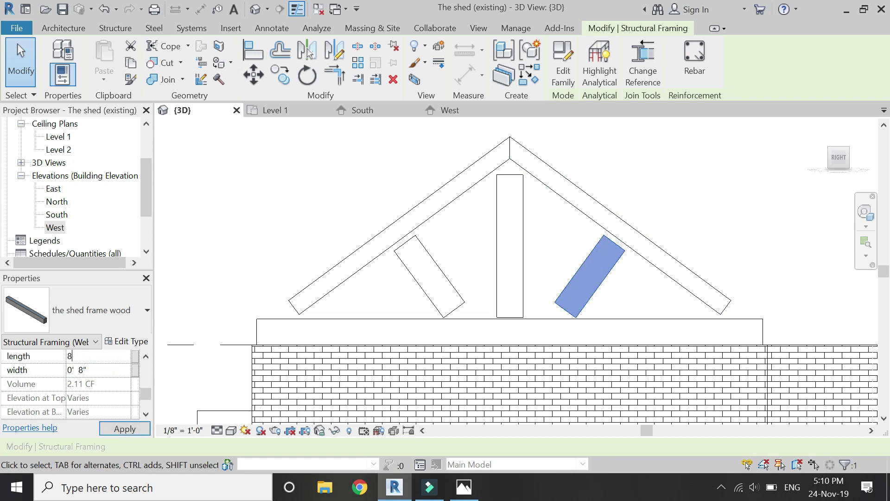
pyautogui.click(125, 430)
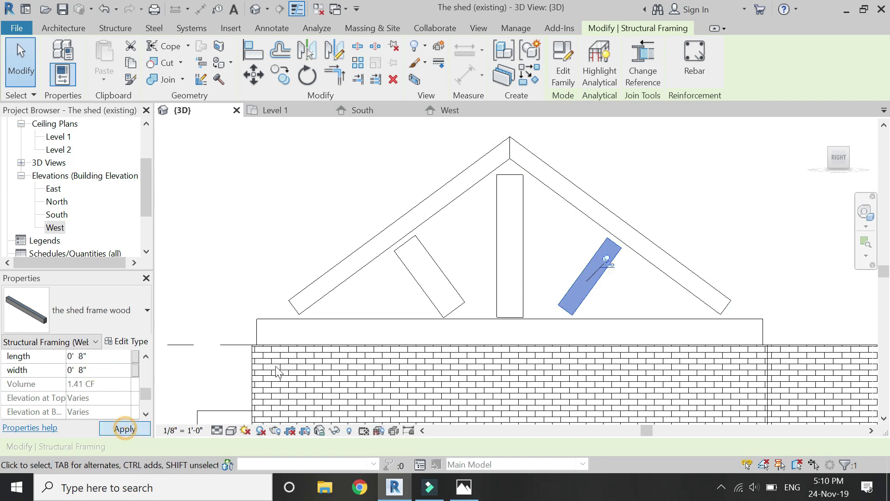
# Set the length parameter of the central vertical web to 8".
pyautogui.press('Tab')
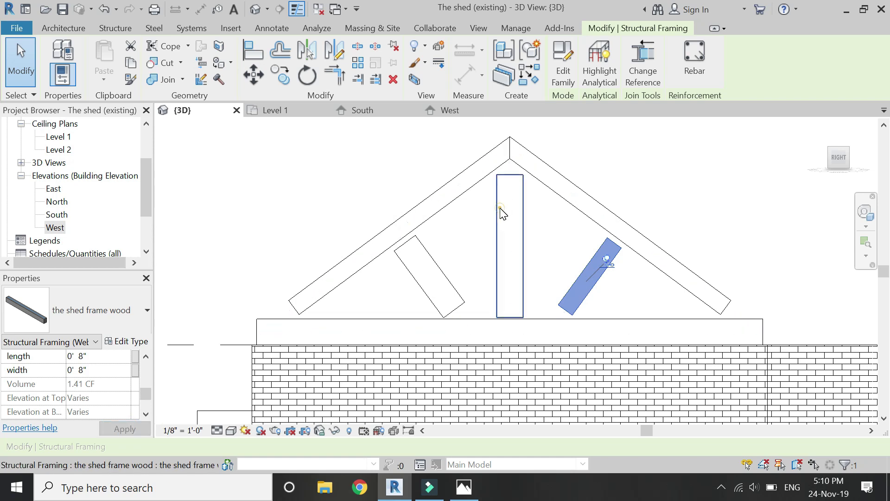
pyautogui.click(503, 214)
pyautogui.click(111, 371)
pyautogui.click(107, 356)
pyautogui.click(125, 428)
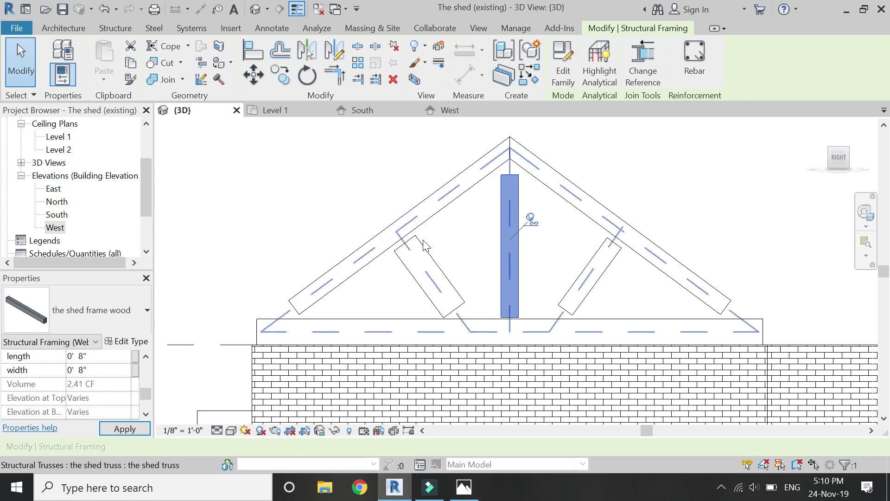
# Set the length parameter of the left diagonal web to 8".
pyautogui.click(435, 263)
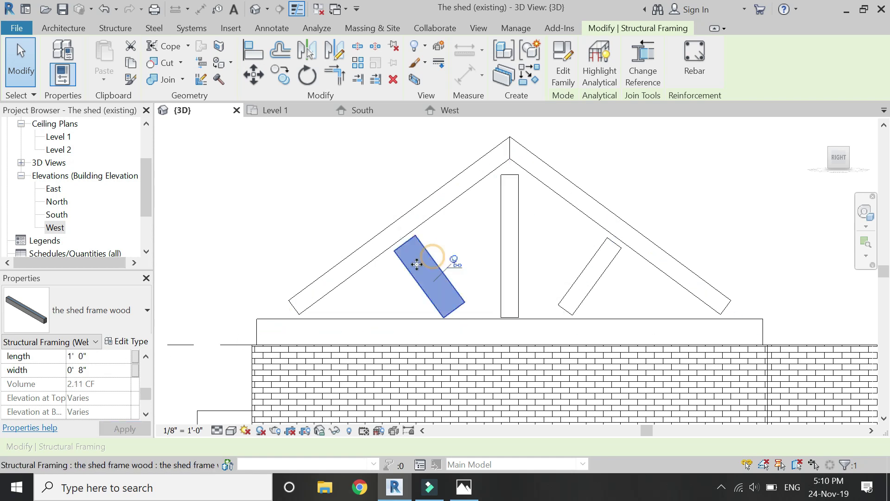
pyautogui.click(96, 357)
pyautogui.write('8"')
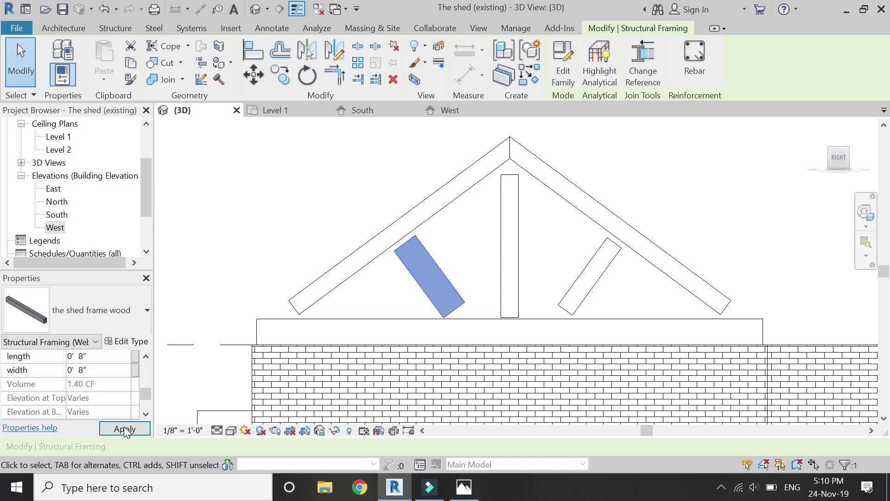
pyautogui.click(125, 429)
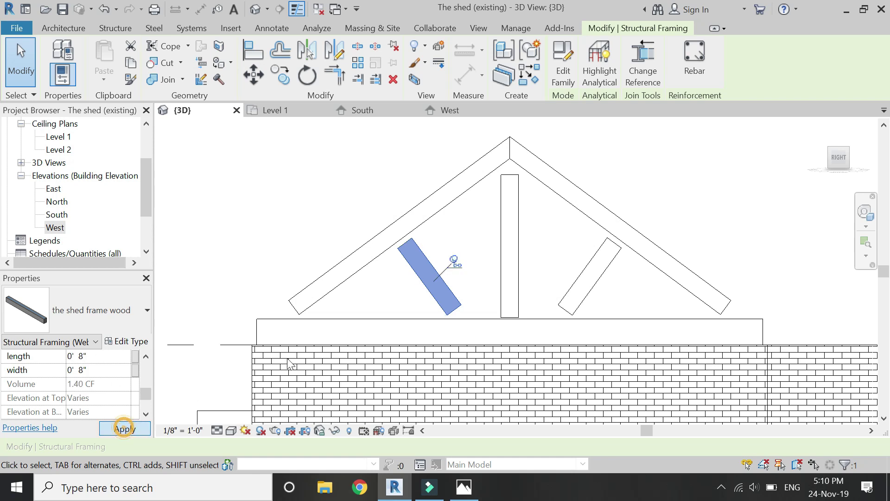
# Set the length parameter of the truss's bottom chord to 8" and clear the selection.
pyautogui.click(348, 323)
pyautogui.click(103, 354)
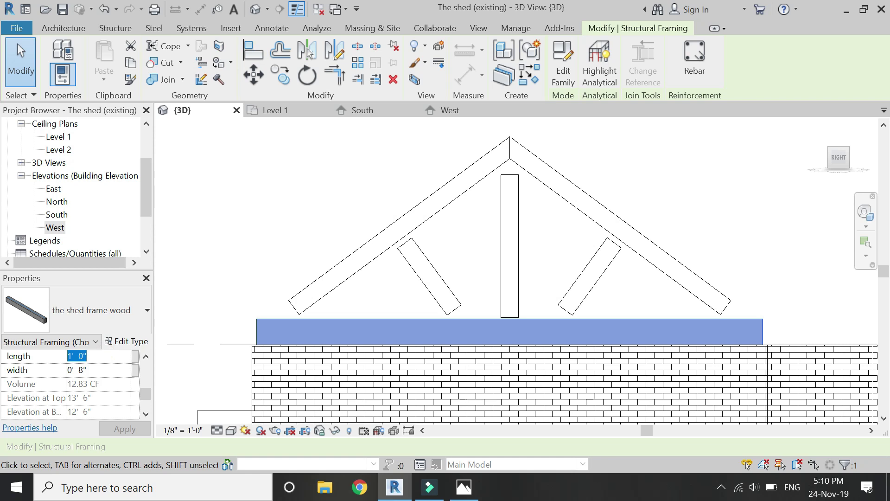
pyautogui.write("8'")
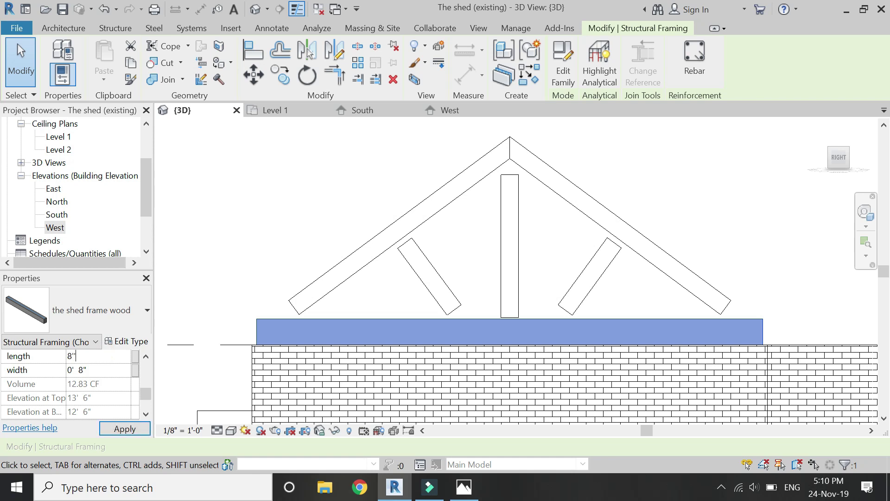
pyautogui.click(124, 430)
pyautogui.click(528, 308)
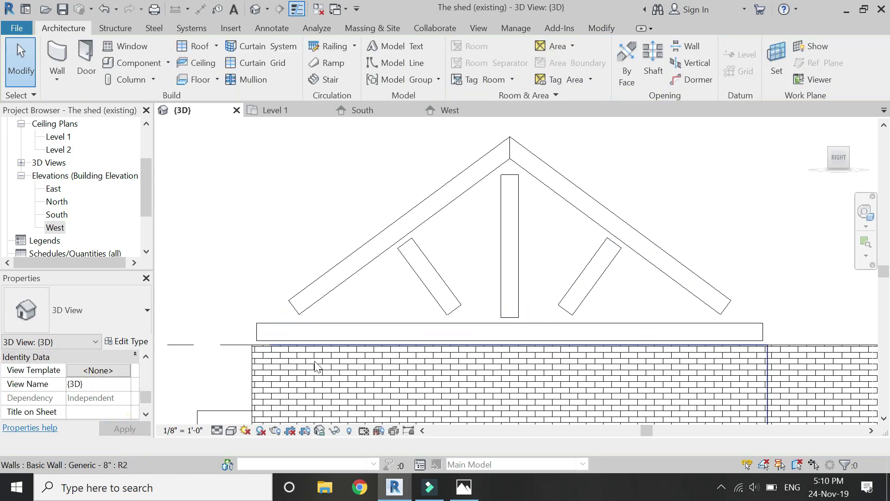
# Set the whole truss's Start Level Offset and End Level Offset to 4" so the bottom chord rests on the wall.
pyautogui.click(311, 302)
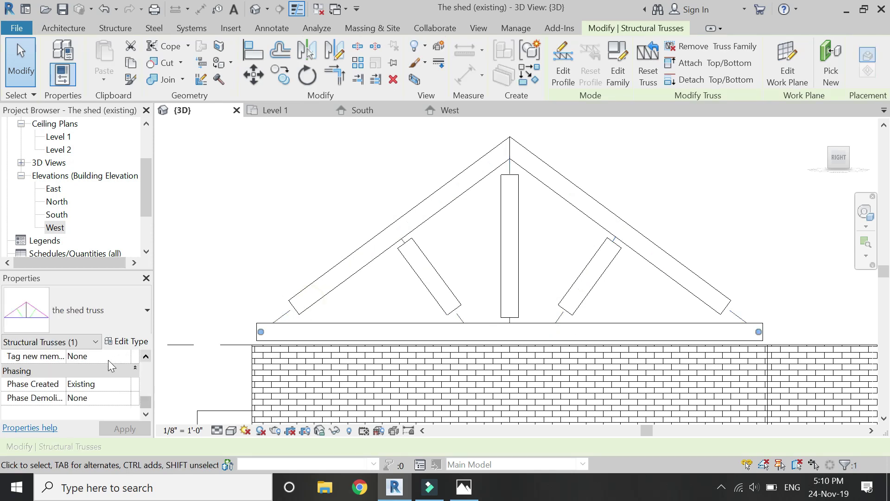
pyautogui.scroll(5, 87, 369)
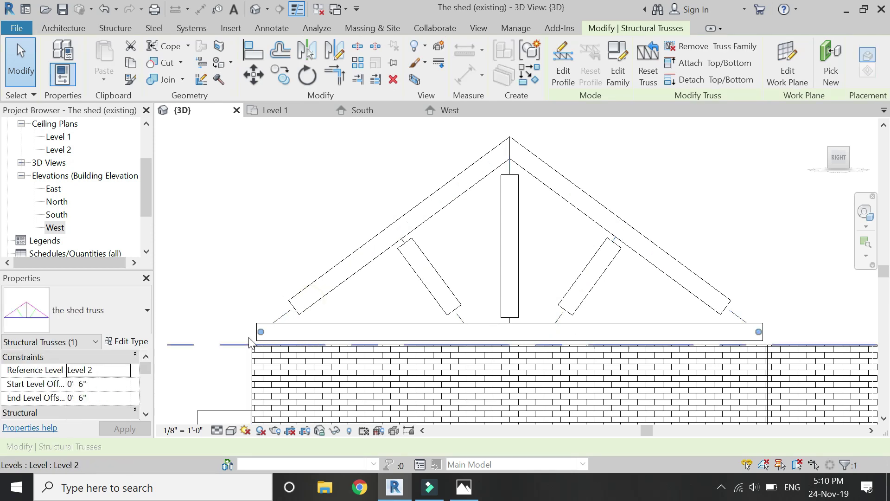
pyautogui.scroll(5, 250, 345)
pyautogui.click(98, 384)
pyautogui.write('0\'  4"')
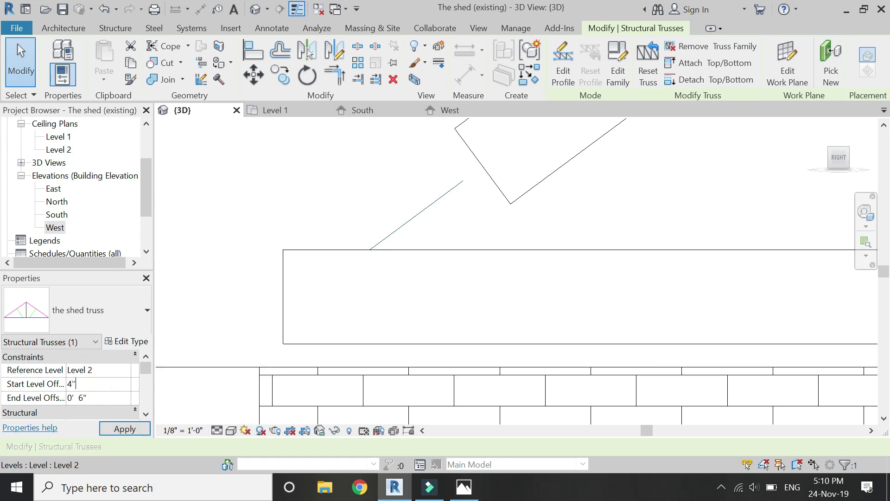
pyautogui.click(100, 396)
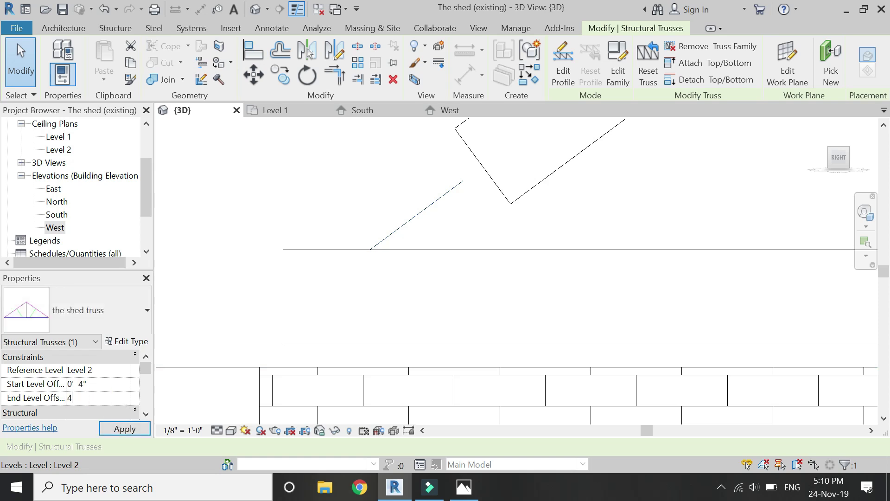
pyautogui.click(125, 428)
pyautogui.scroll(4, 259, 320)
pyautogui.scroll(-3, 257, 319)
pyautogui.click(239, 380)
# Unpin the left top chord and extend its lower end into the left end of the bottom chord.
pyautogui.scroll(3, 288, 301)
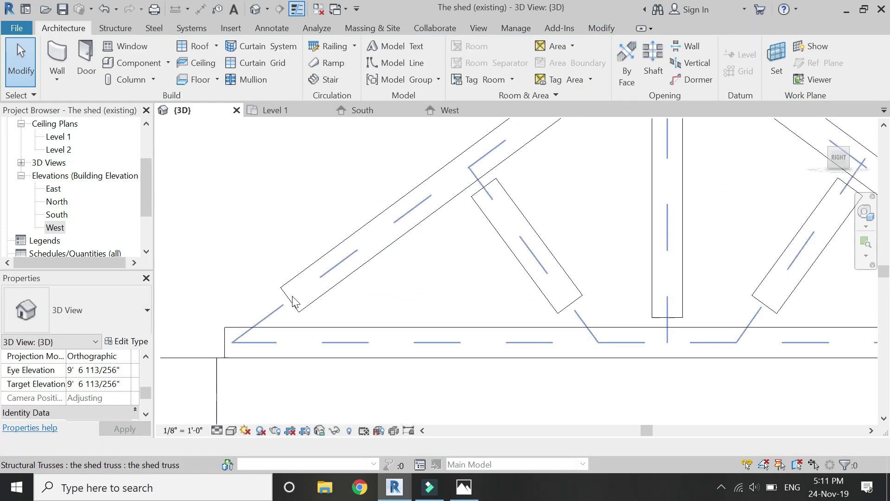
pyautogui.click(290, 295)
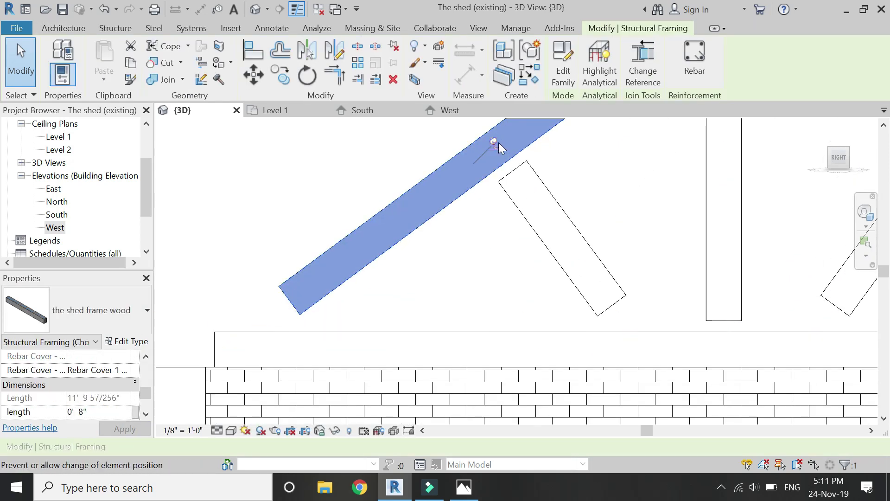
pyautogui.moveTo(299, 291); pyautogui.dragTo(233, 355)
pyautogui.scroll(3, 218, 354)
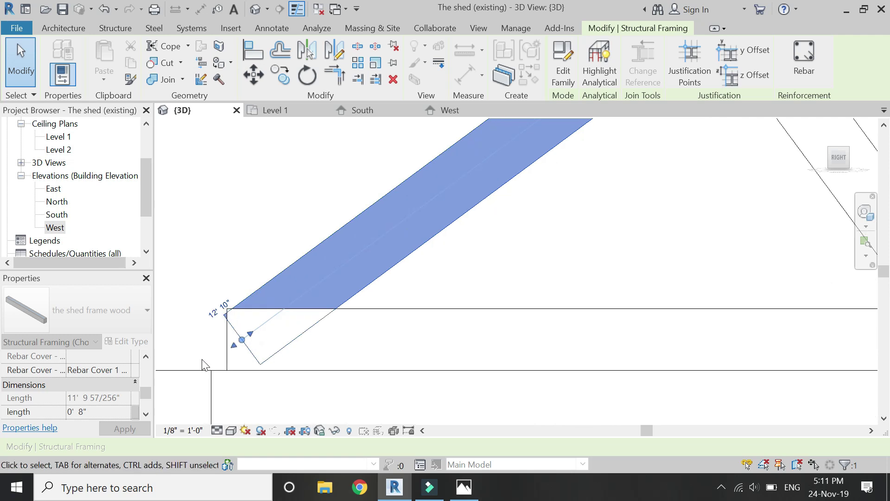
# Unpin the bottom chord and stretch its left end to align with the brick wall's outer edge.
pyautogui.click(241, 330)
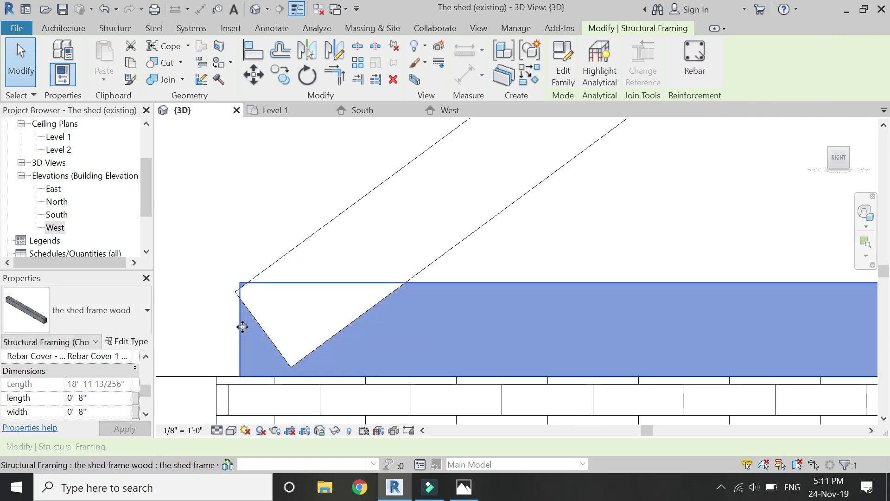
pyautogui.scroll(-3, 283, 338)
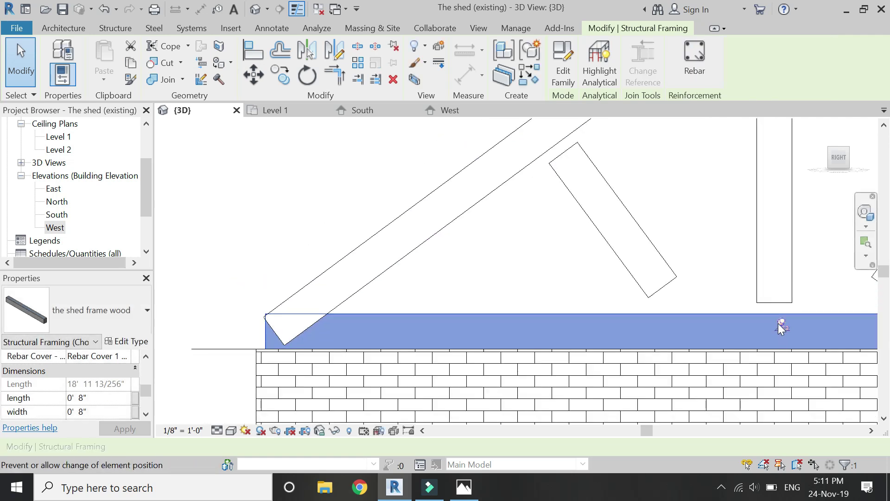
pyautogui.click(304, 351)
pyautogui.scroll(5, 274, 338)
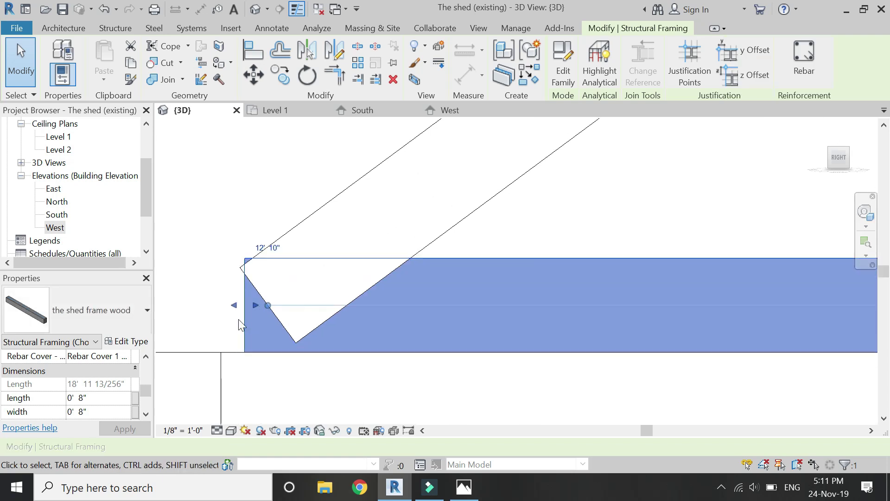
pyautogui.moveTo(234, 305); pyautogui.dragTo(219, 304)
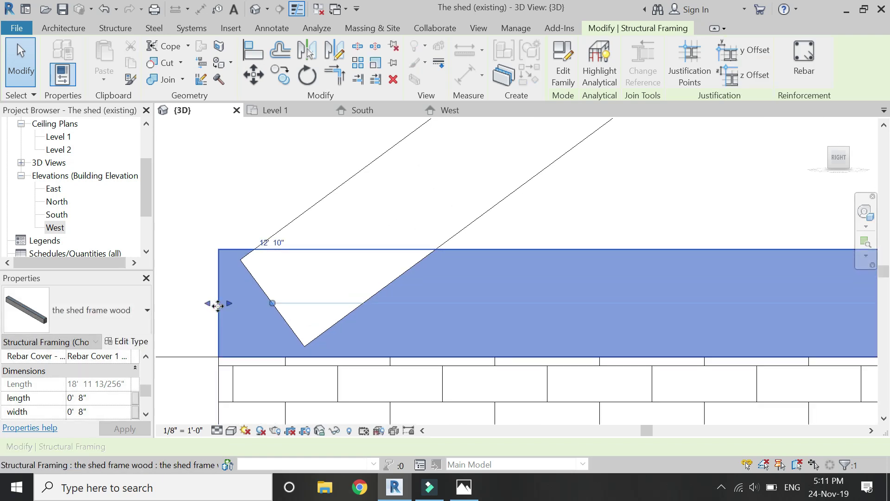
pyautogui.press('Escape')
# Unpin the left diagonal web and extend its ends into the left top chord and the bottom chord.
pyautogui.scroll(-3, 239, 332)
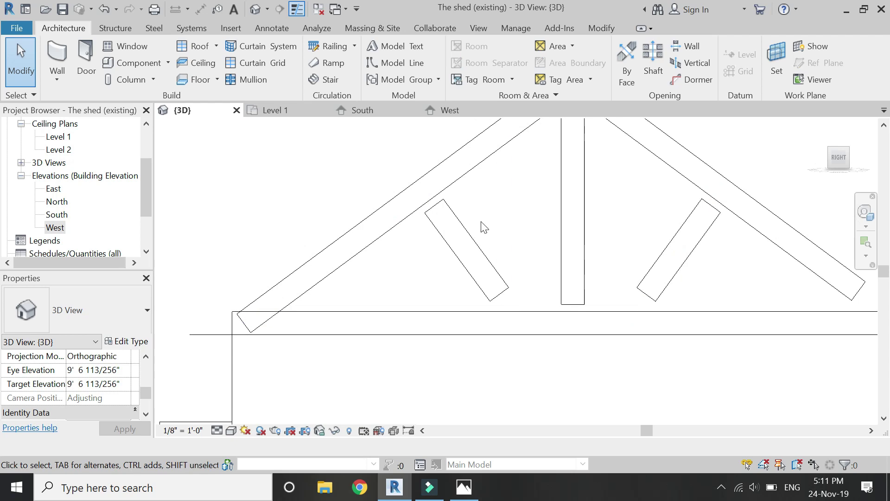
pyautogui.scroll(3, 464, 216)
pyautogui.press('Tab')
pyautogui.click(453, 214)
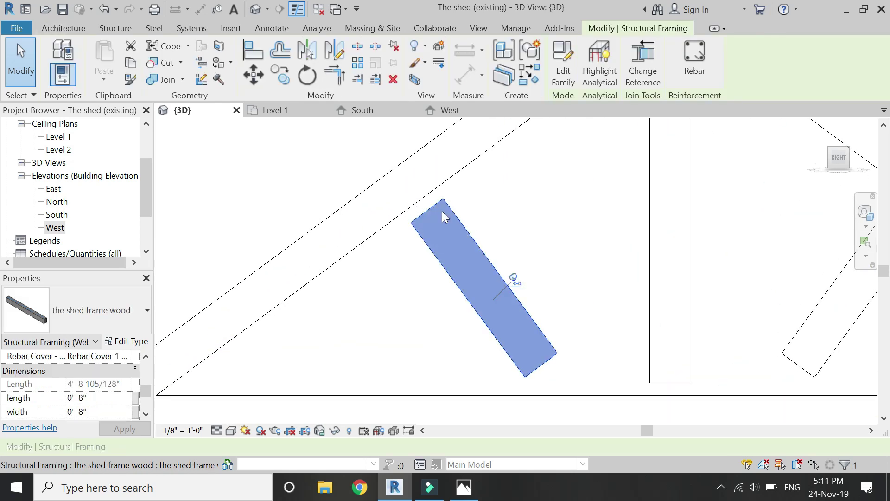
pyautogui.moveTo(426, 198); pyautogui.dragTo(407, 184)
pyautogui.moveTo(548, 376); pyautogui.dragTo(578, 416)
pyautogui.scroll(-3, 377, 321)
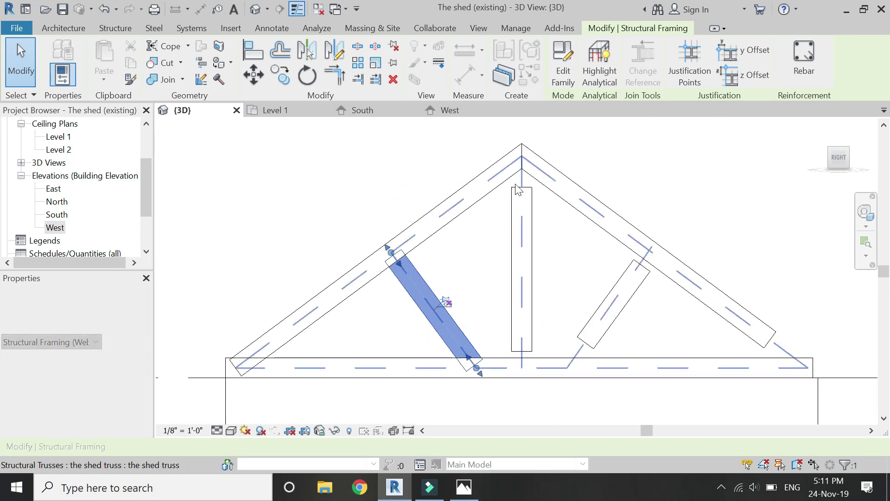
# Unpin the central vertical web and extend it up to the top chords' meeting point and down into the bottom chord.
pyautogui.scroll(4, 519, 189)
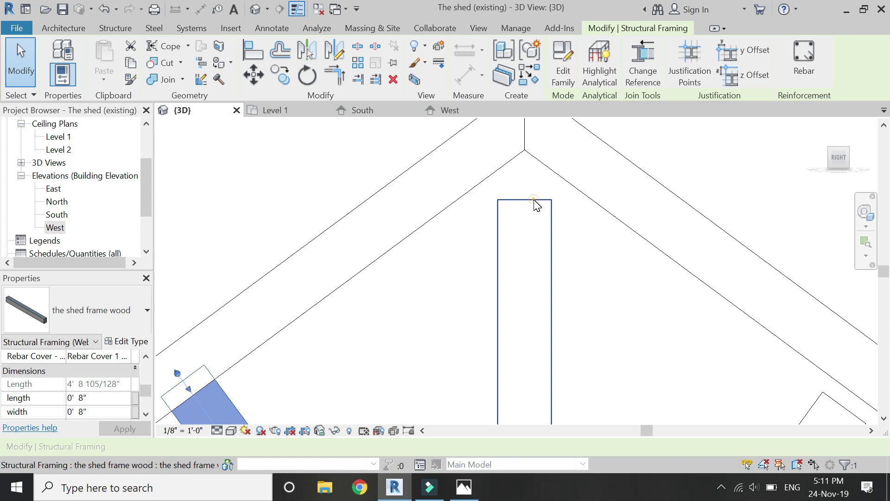
pyautogui.click(535, 204)
pyautogui.scroll(-2, 532, 344)
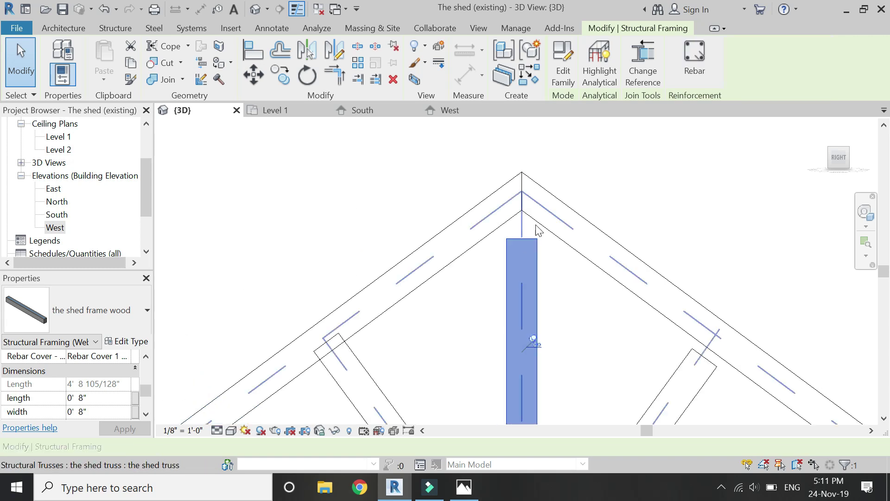
pyautogui.click(532, 362)
pyautogui.moveTo(519, 235); pyautogui.dragTo(521, 195)
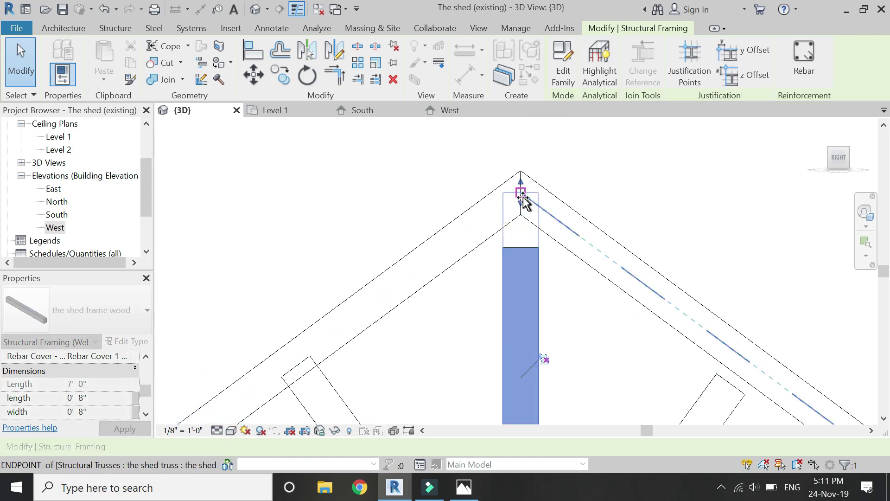
pyautogui.scroll(-2, 522, 197)
pyautogui.scroll(3, 492, 320)
pyautogui.moveTo(485, 319); pyautogui.dragTo(485, 370)
pyautogui.scroll(-3, 485, 370)
# Unpin the right diagonal web and extend its ends into the right top chord and the bottom chord.
pyautogui.scroll(2, 550, 269)
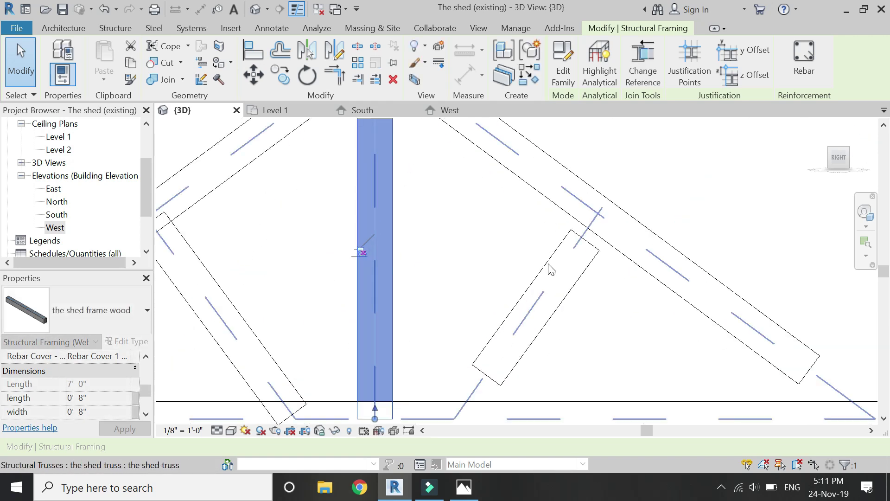
pyautogui.scroll(2, 551, 269)
pyautogui.click(547, 264)
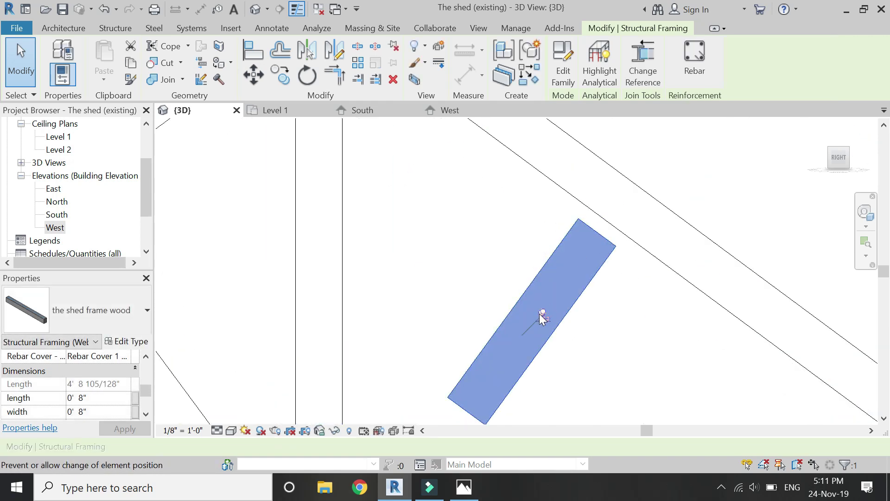
pyautogui.moveTo(609, 225); pyautogui.dragTo(619, 198)
pyautogui.scroll(-3, 496, 326)
pyautogui.scroll(4, 510, 320)
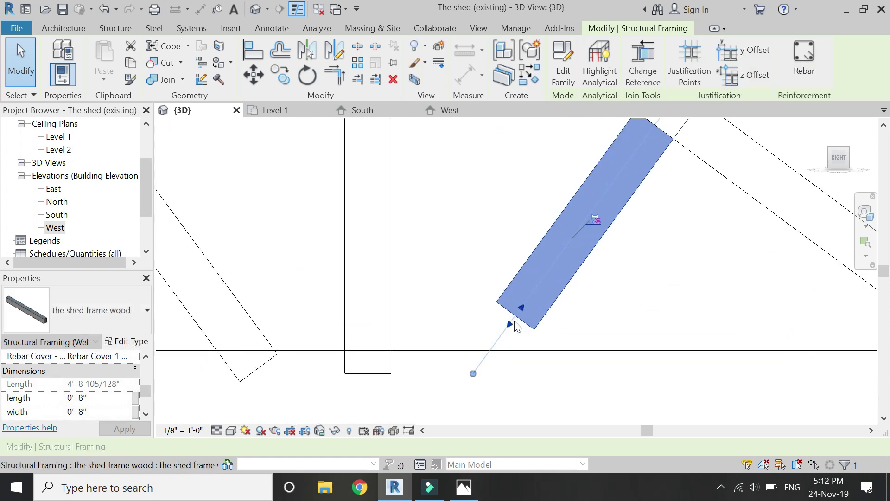
pyautogui.moveTo(487, 379); pyautogui.dragTo(476, 377)
pyautogui.scroll(-3, 503, 360)
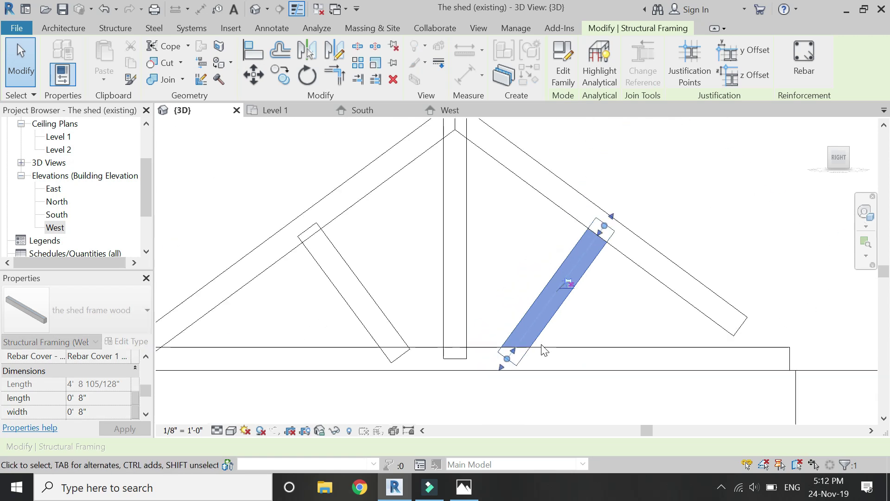
# Stretch the right end of the bottom chord to align with the brick wall's outer edge.
pyautogui.scroll(3, 798, 354)
pyautogui.scroll(4, 749, 349)
pyautogui.scroll(-1, 730, 341)
pyautogui.click(729, 343)
pyautogui.moveTo(741, 334); pyautogui.dragTo(750, 337)
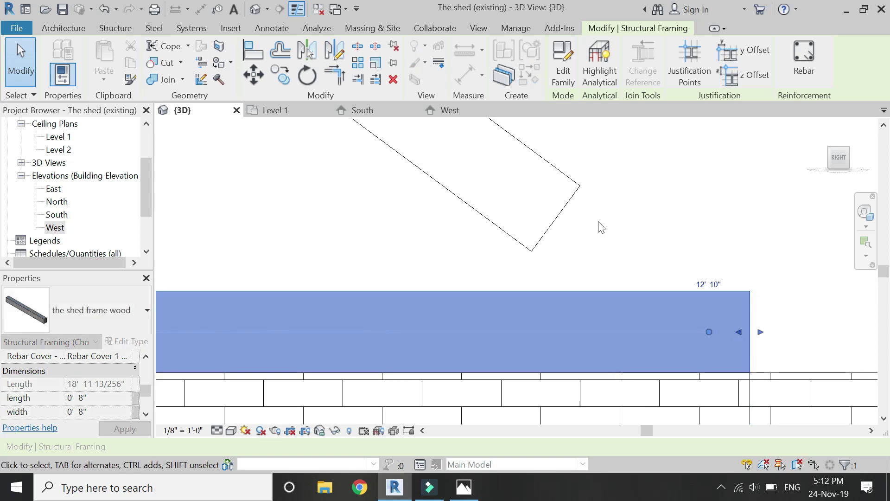
# Unpin the right top chord, extend its lower end into the right end of the bottom chord, and clear the selection.
pyautogui.click(557, 218)
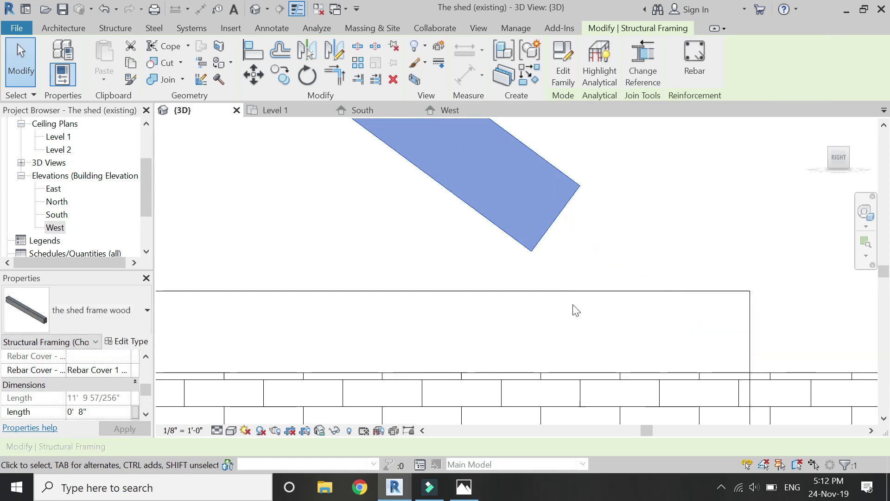
pyautogui.scroll(-3, 575, 309)
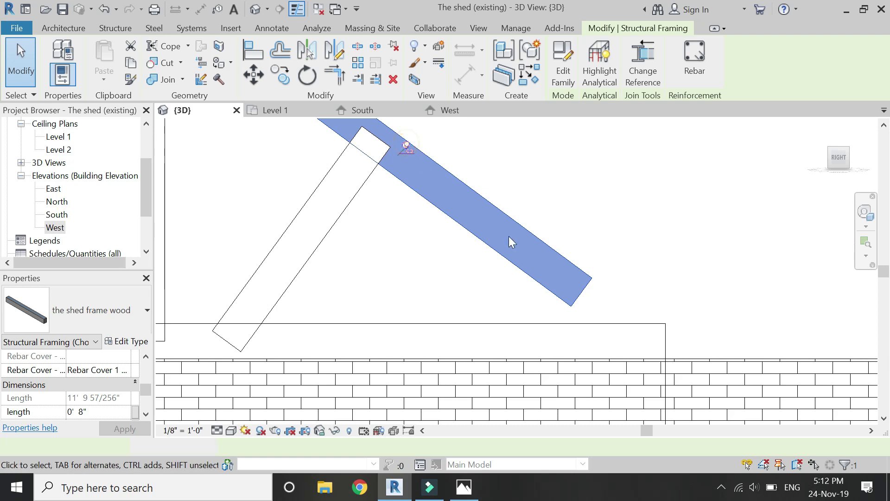
pyautogui.moveTo(589, 298); pyautogui.dragTo(647, 341)
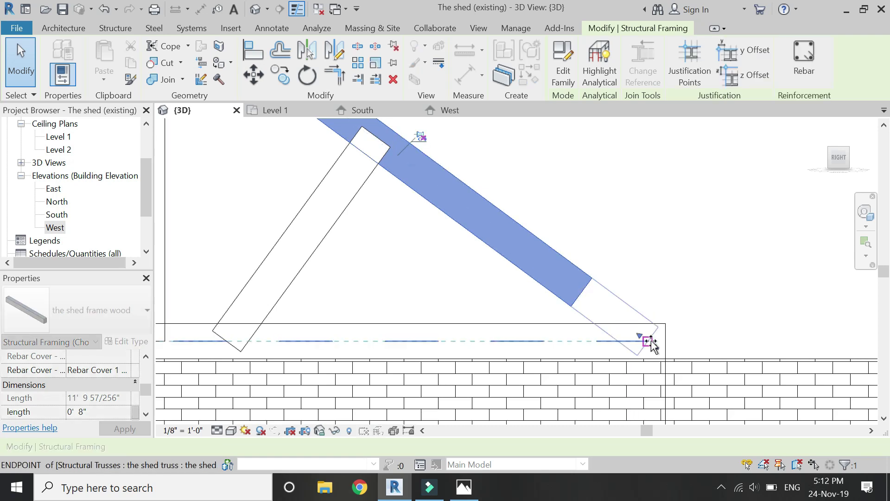
pyautogui.scroll(-3, 648, 340)
pyautogui.press('Escape')
pyautogui.click(227, 153)
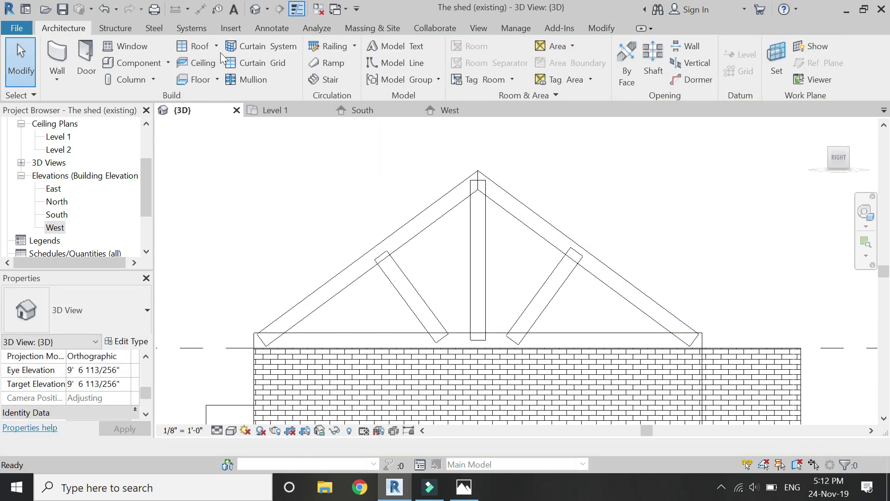
# Apply a cope to the left top chord where its lower end meets the bottom chord.
pyautogui.click(601, 29)
pyautogui.click(166, 47)
pyautogui.scroll(2, 368, 298)
pyautogui.click(300, 325)
pyautogui.click(307, 350)
# Cope the left diagonal web against the left top chord and against the bottom chord.
pyautogui.click(420, 304)
pyautogui.click(423, 234)
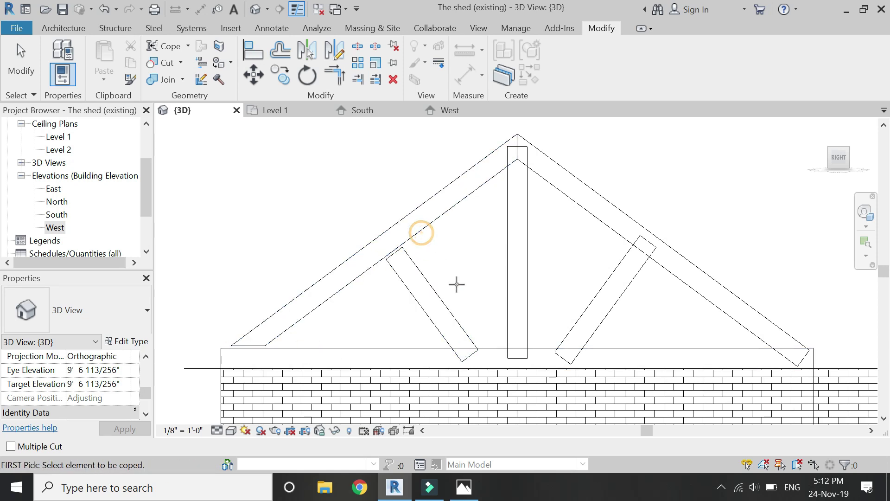
pyautogui.click(456, 323)
pyautogui.click(486, 348)
# Cope the central vertical web against the bottom chord and both top chords.
pyautogui.click(513, 294)
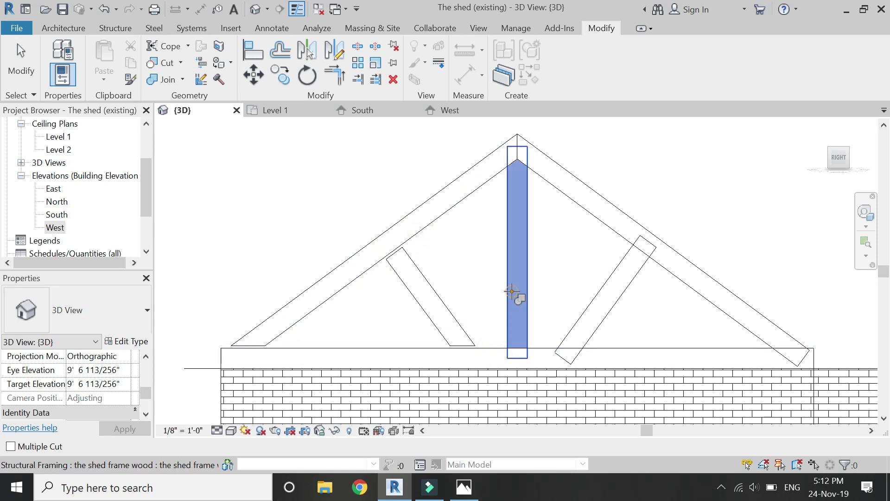
pyautogui.click(486, 350)
pyautogui.click(507, 273)
pyautogui.click(490, 186)
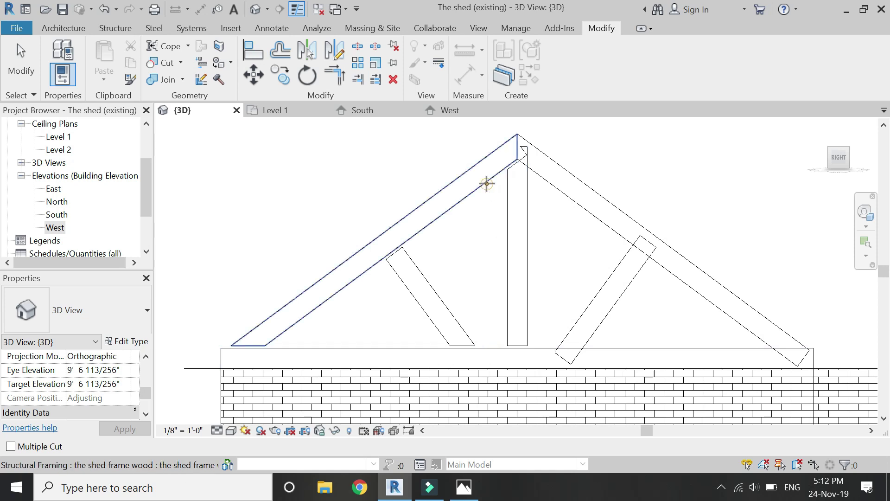
pyautogui.click(512, 201)
pyautogui.click(545, 193)
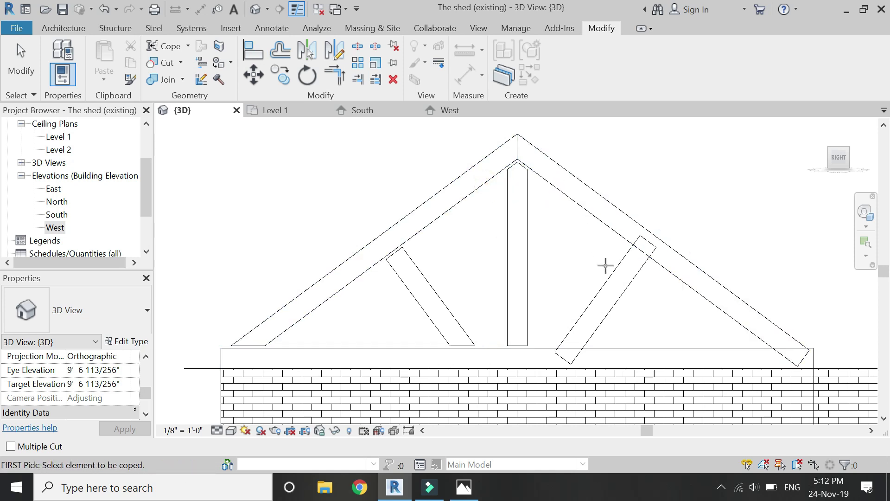
# Cope the right diagonal web against the right top chord and against the bottom chord.
pyautogui.click(612, 279)
pyautogui.click(663, 268)
pyautogui.click(616, 308)
pyautogui.click(628, 352)
# Try to cope the bottom chord around the lower end of the right top chord.
pyautogui.click(740, 353)
pyautogui.click(748, 331)
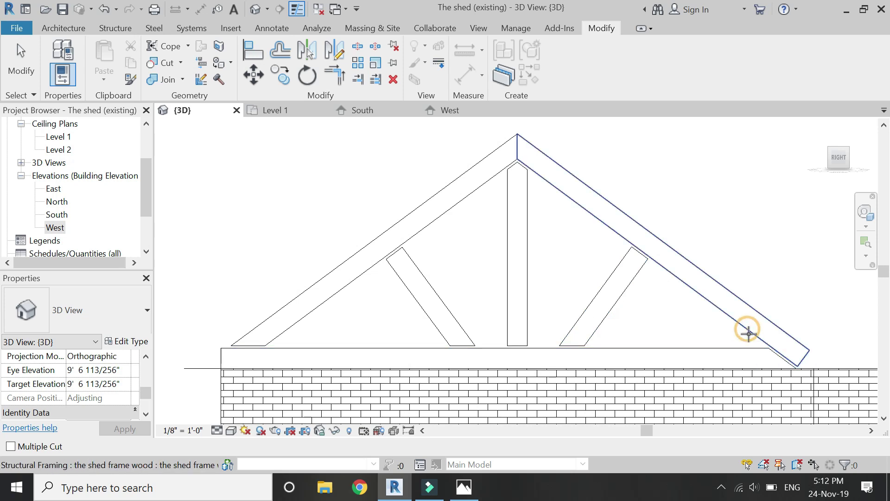
pyautogui.press('Escape')
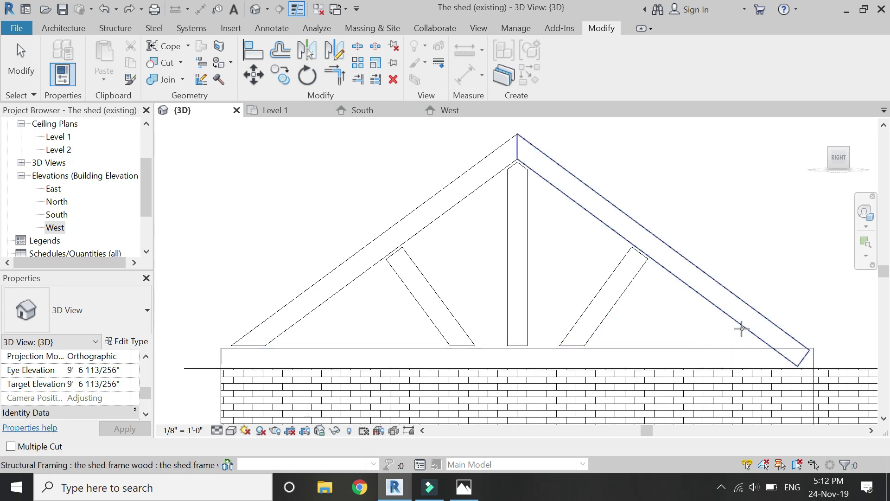
# Cope the lower end of the right top chord against the bottom chord and end the command.
pyautogui.click(739, 328)
pyautogui.click(739, 347)
pyautogui.press('Escape')
# Copy the whole truss in the Level 1 plan with Multiple enabled, placing it 10' 2" away on the middle dashed truss line.
pyautogui.click(830, 156)
pyautogui.click(830, 152)
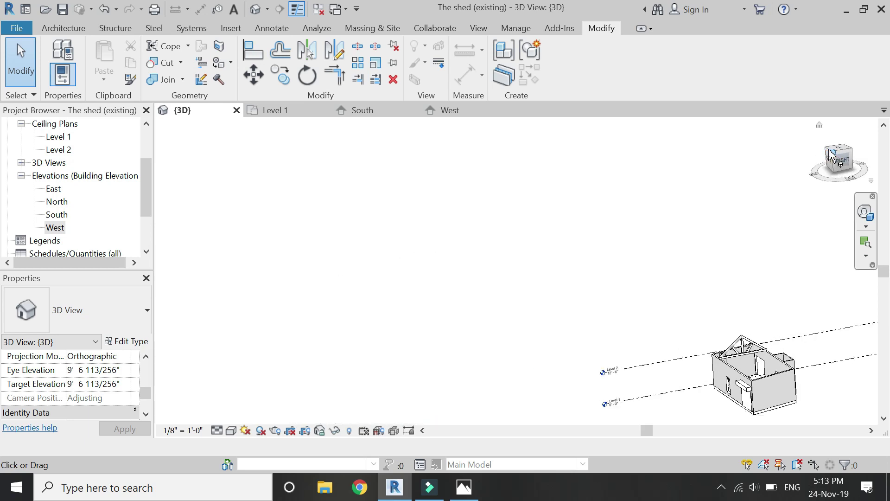
pyautogui.scroll(5, 394, 211)
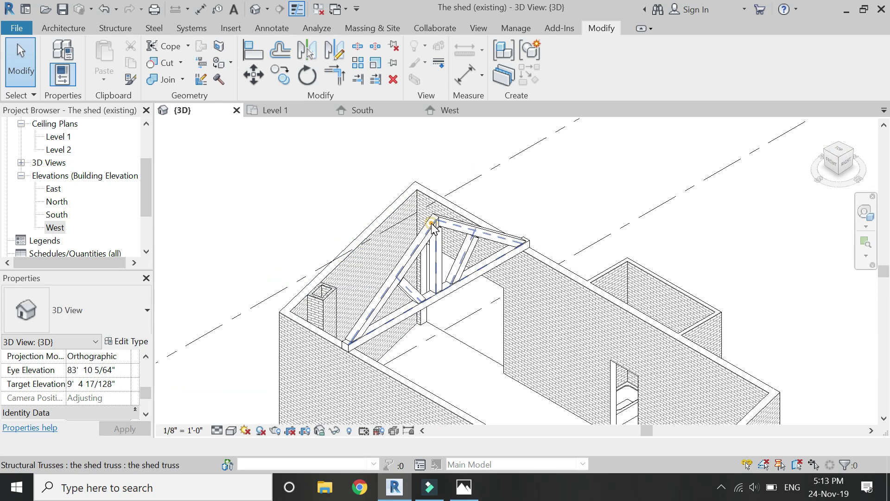
pyautogui.click(432, 226)
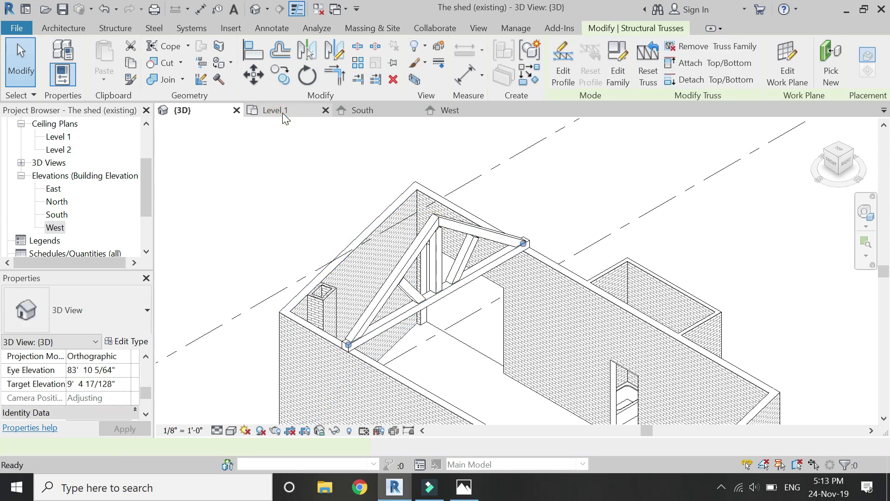
pyautogui.click(283, 114)
pyautogui.scroll(-2, 376, 221)
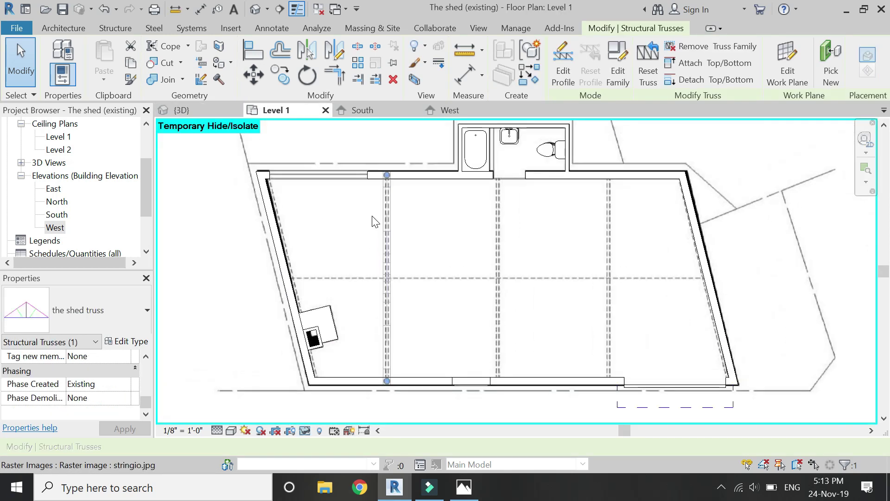
pyautogui.click(284, 78)
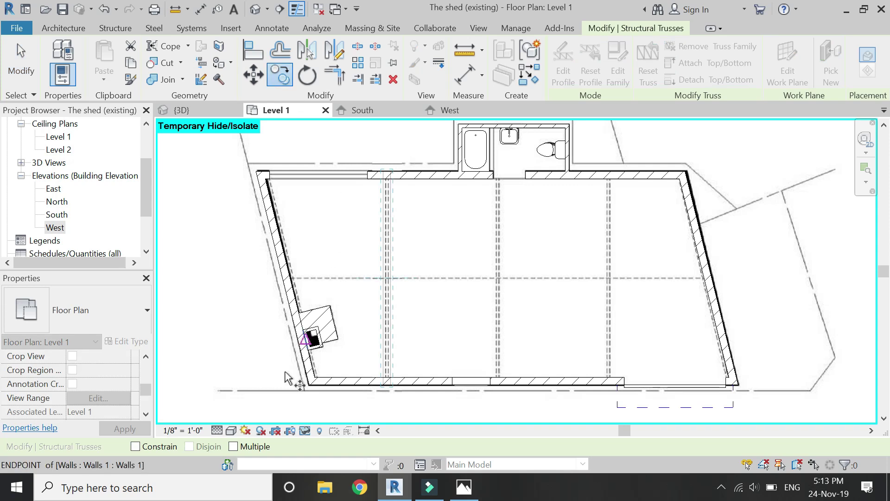
pyautogui.scroll(3, 397, 169)
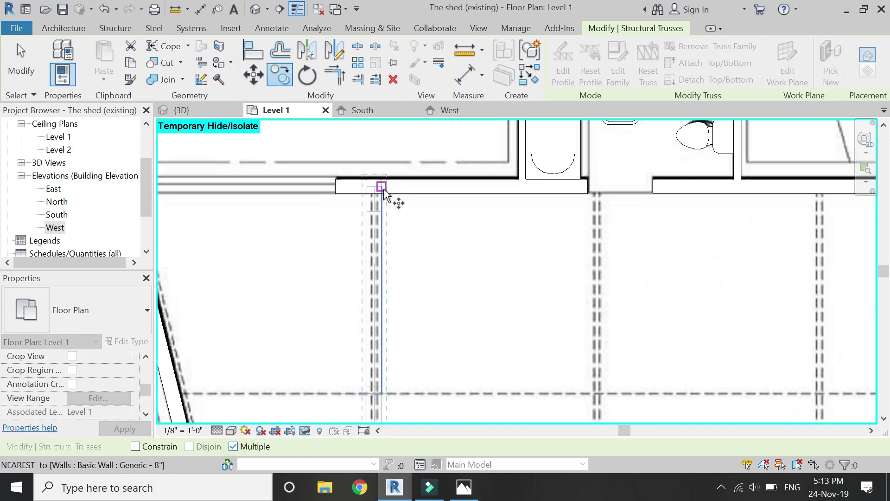
pyautogui.scroll(2, 373, 197)
pyautogui.click(372, 189)
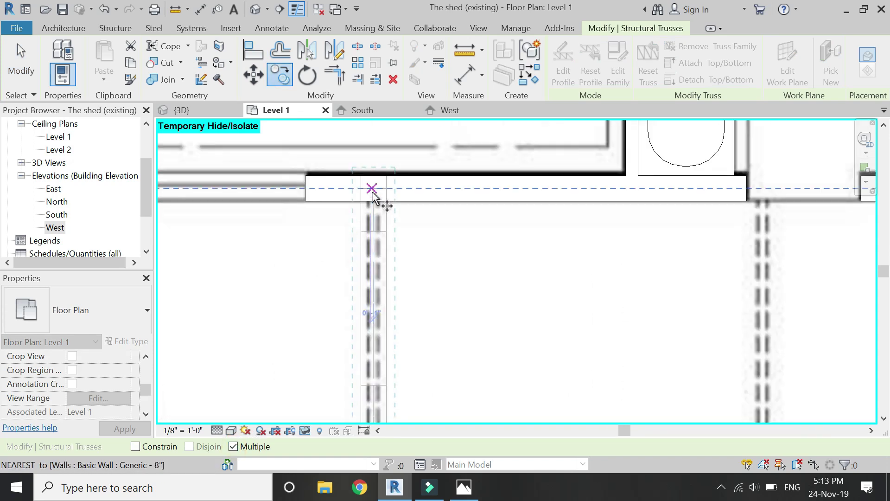
pyautogui.scroll(-2, 521, 199)
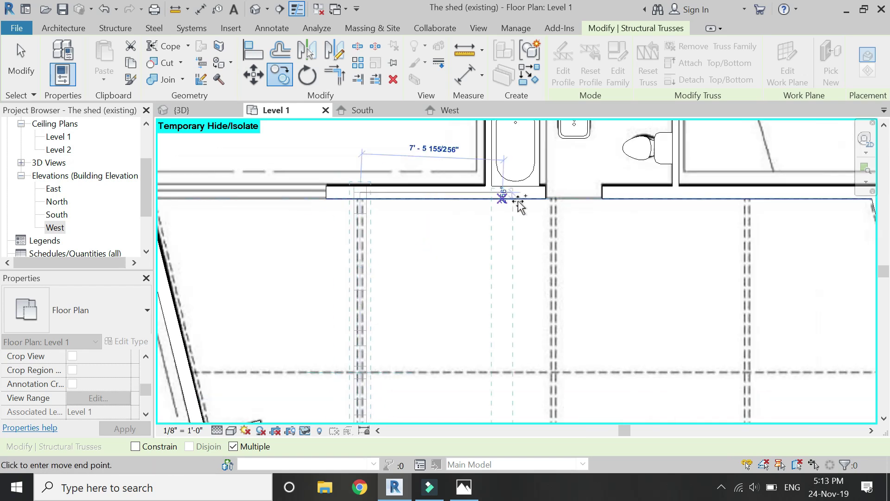
pyautogui.scroll(1, 550, 201)
pyautogui.scroll(2, 551, 194)
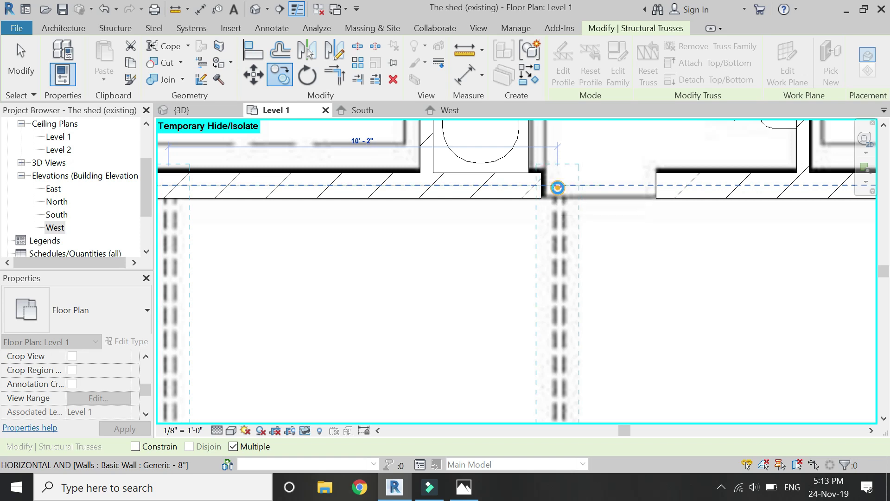
# Place another truss copy on the third dashed truss line and finish copying.
pyautogui.scroll(-2, 558, 188)
pyautogui.scroll(1, 302, 226)
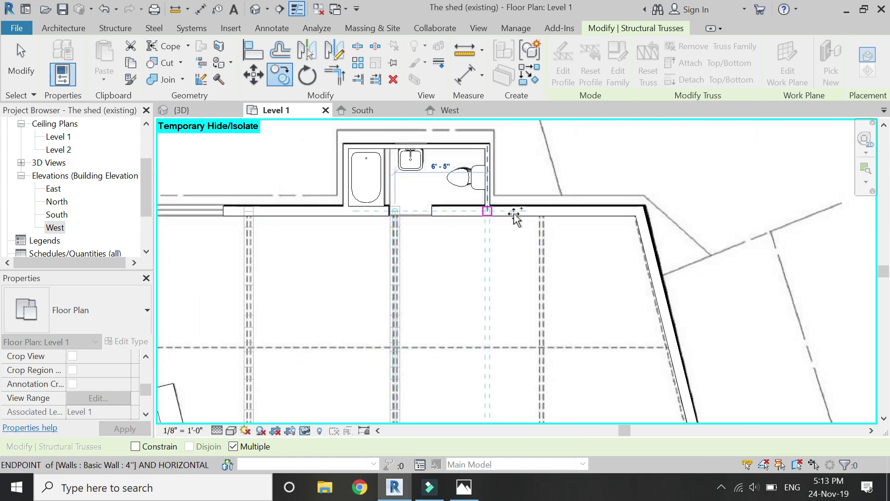
pyautogui.scroll(2, 536, 209)
pyautogui.click(550, 213)
pyautogui.scroll(-4, 549, 212)
pyautogui.press('Escape')
pyautogui.press('Escape')
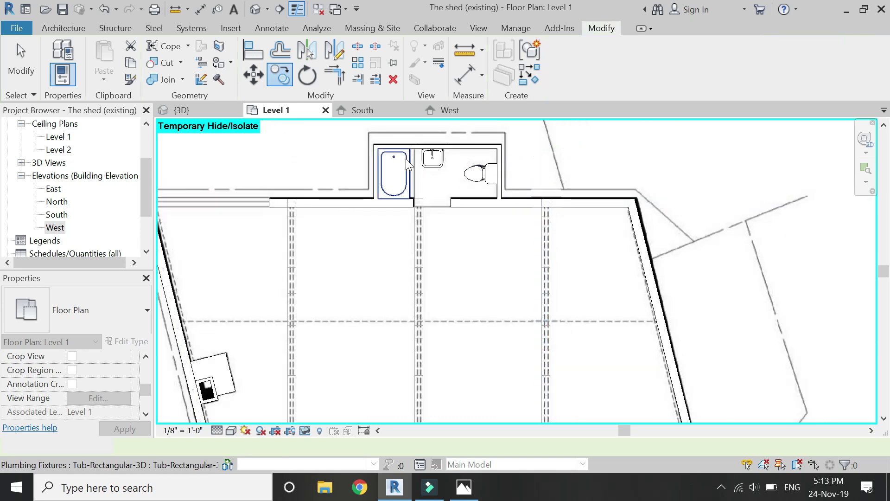
# In the 3D view, start a new in-place component in the Structural Framing category, keeping the default name.
pyautogui.click(210, 111)
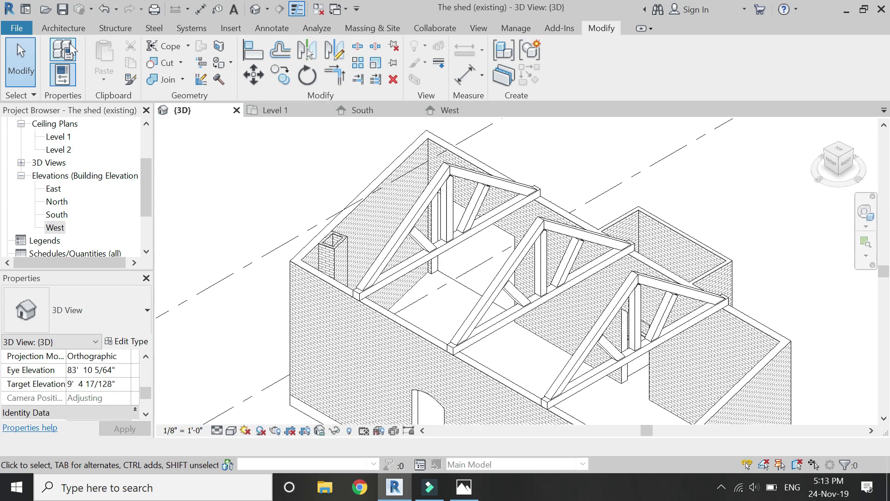
pyautogui.click(64, 29)
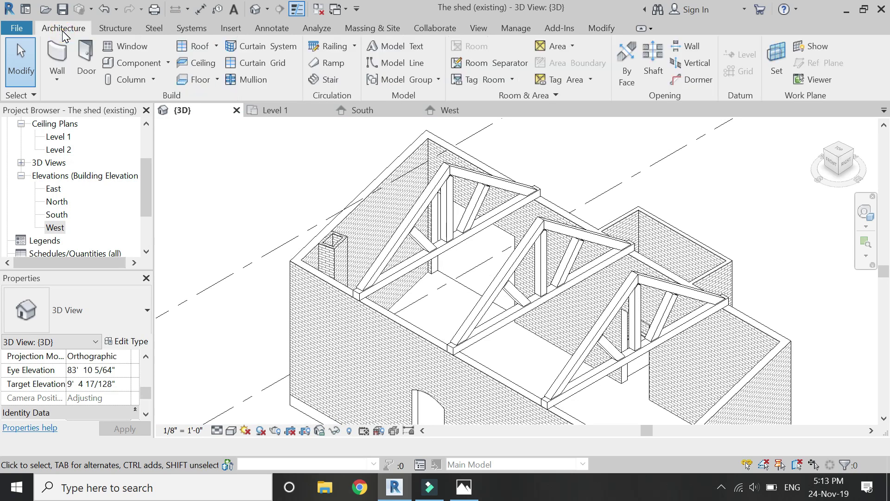
pyautogui.click(168, 63)
pyautogui.click(166, 121)
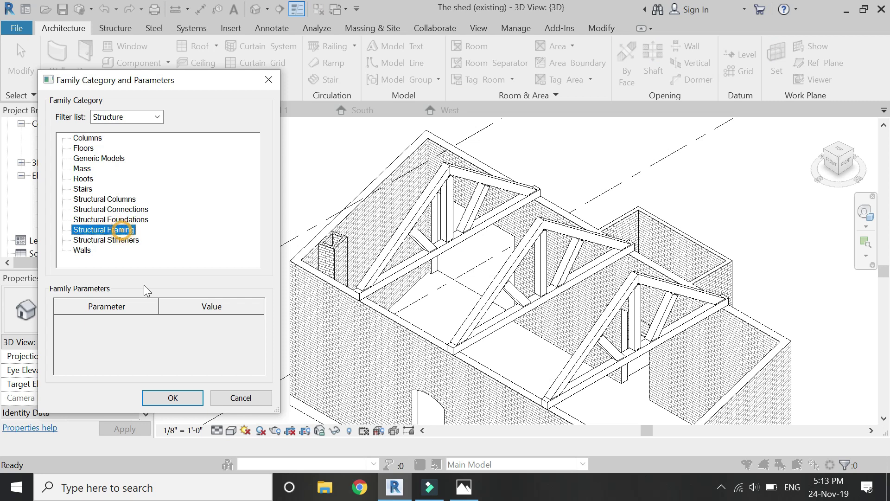
pyautogui.click(181, 399)
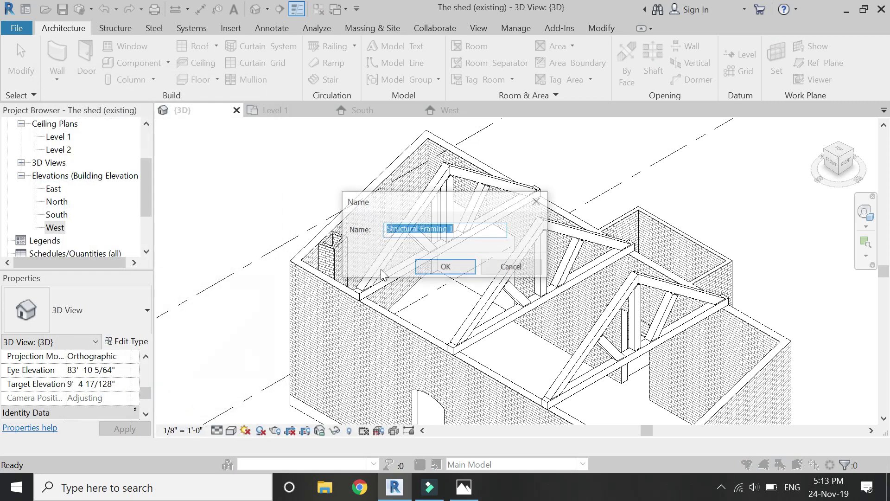
pyautogui.click(454, 270)
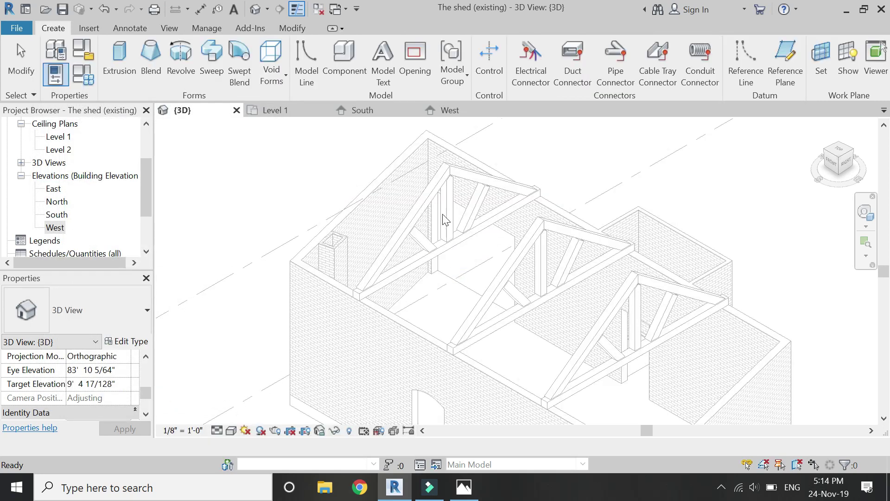
# Set the work plane by picking the side face of the first truss's sloping top chord.
pyautogui.click(755, 58)
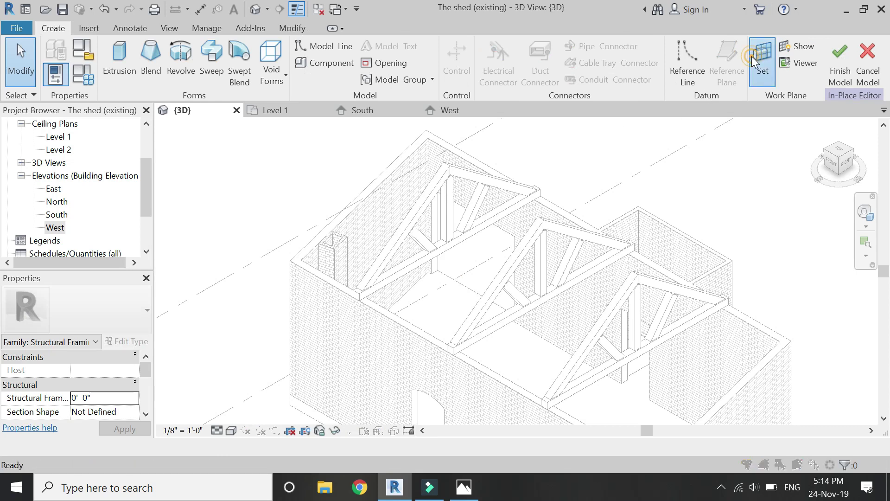
pyautogui.click(602, 333)
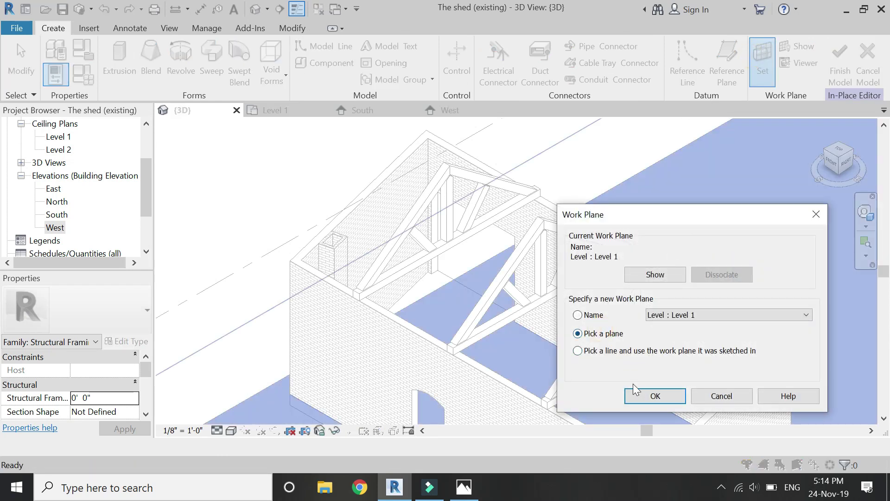
pyautogui.click(640, 394)
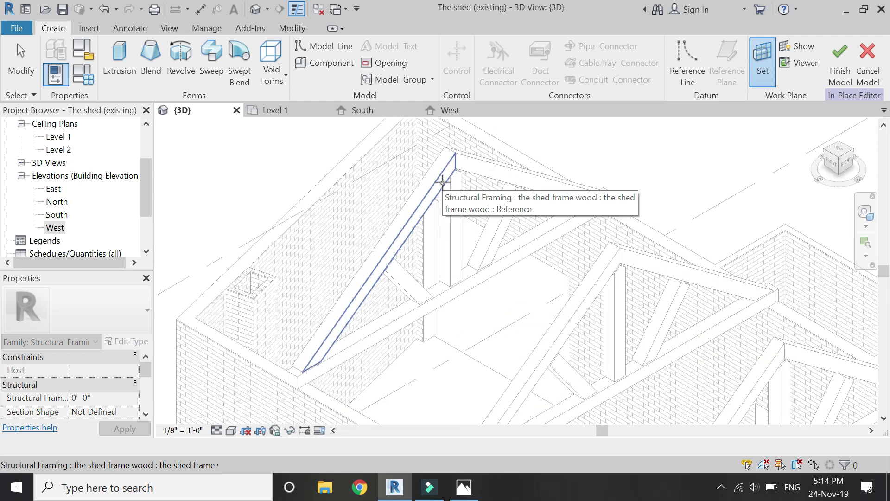
pyautogui.click(442, 183)
pyautogui.scroll(2, 444, 185)
# Start an extrusion and, viewed from the right side, sketch lines along the outer edges of both top chords, meeting at the apex.
pyautogui.click(127, 54)
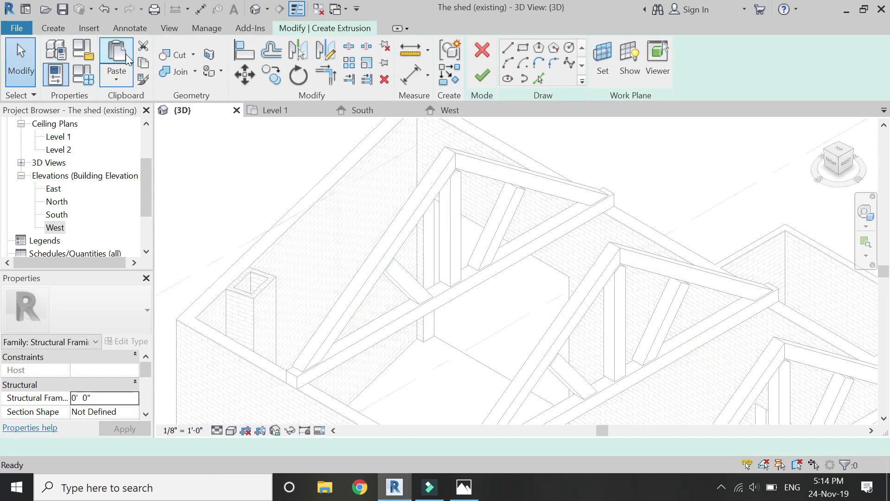
pyautogui.click(847, 166)
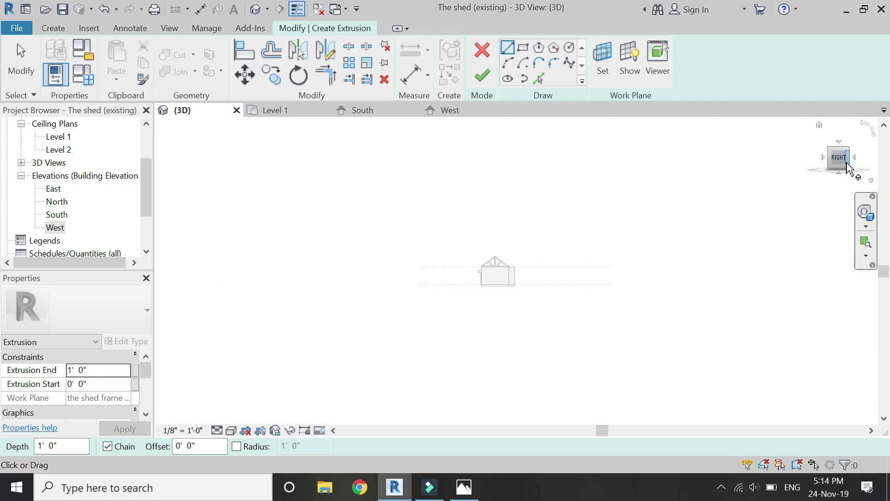
pyautogui.scroll(8, 477, 264)
pyautogui.scroll(4, 410, 341)
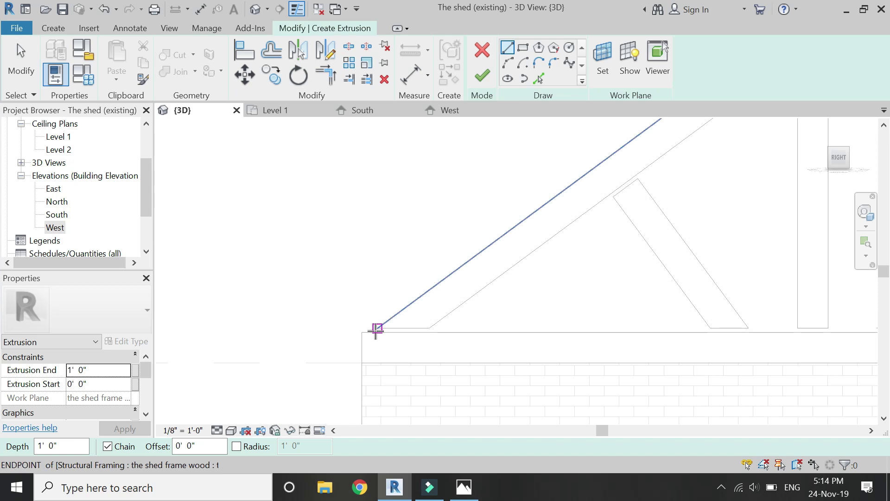
pyautogui.click(378, 327)
pyautogui.scroll(-3, 378, 330)
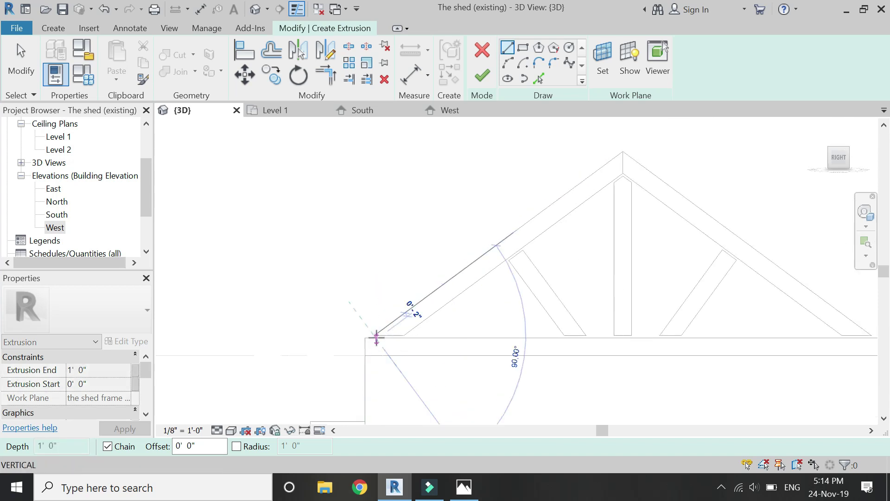
pyautogui.click(623, 151)
pyautogui.scroll(-3, 579, 167)
pyautogui.scroll(5, 682, 242)
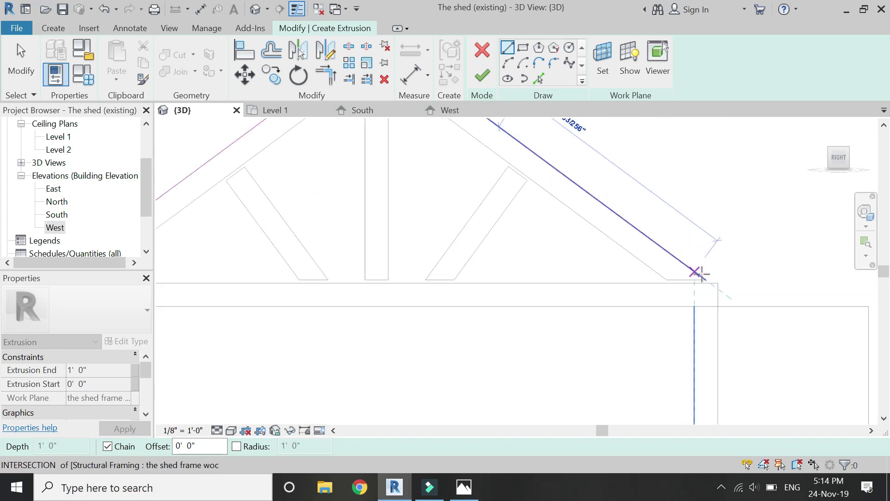
pyautogui.click(705, 278)
pyautogui.scroll(-3, 696, 278)
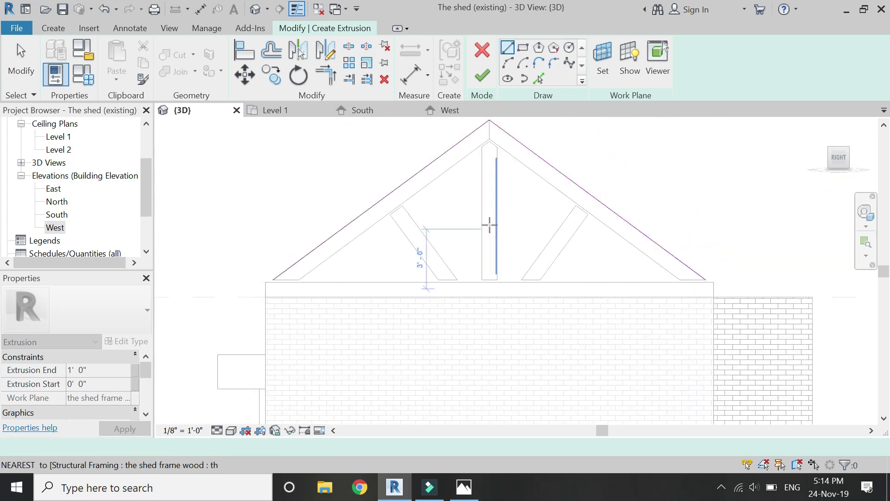
pyautogui.press('Escape')
# Offset copies of both sloping sketch lines 2" inward.
pyautogui.click(271, 50)
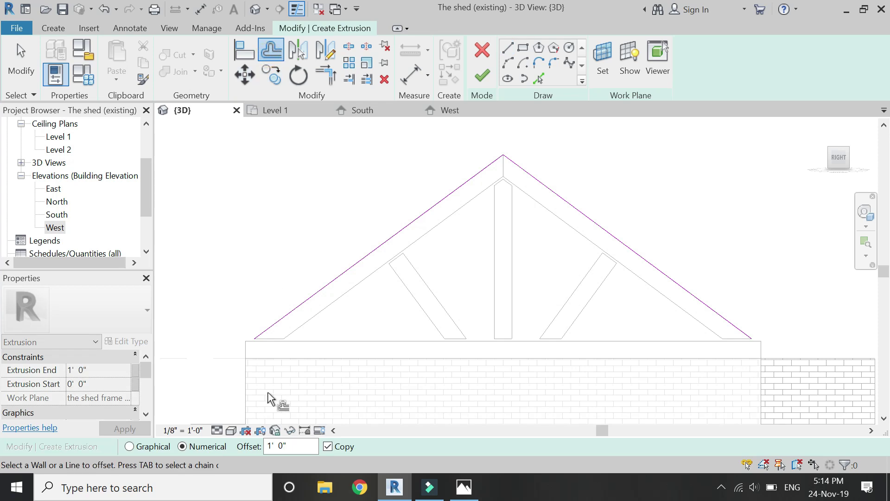
pyautogui.doubleClick(292, 446)
pyautogui.write('2')
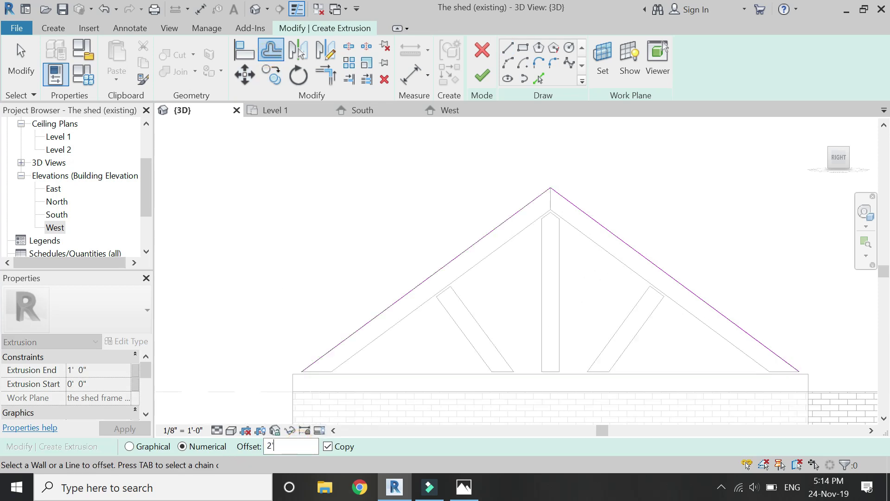
pyautogui.click(415, 299)
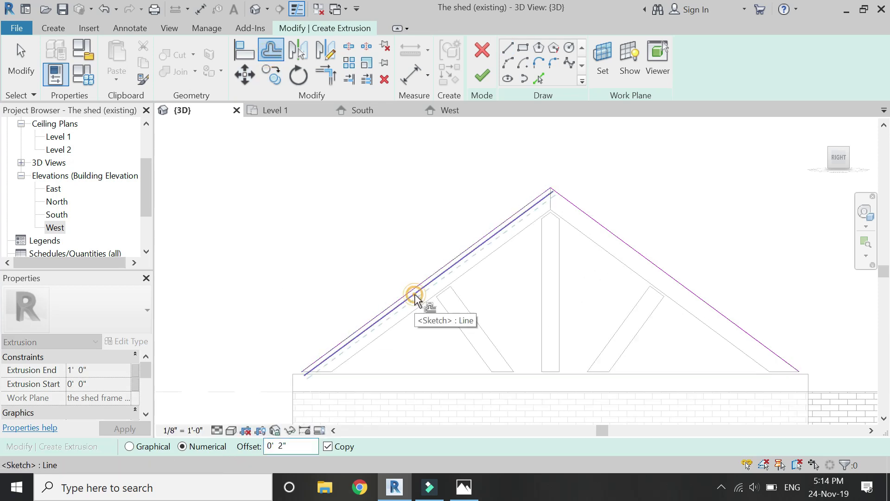
pyautogui.click(580, 218)
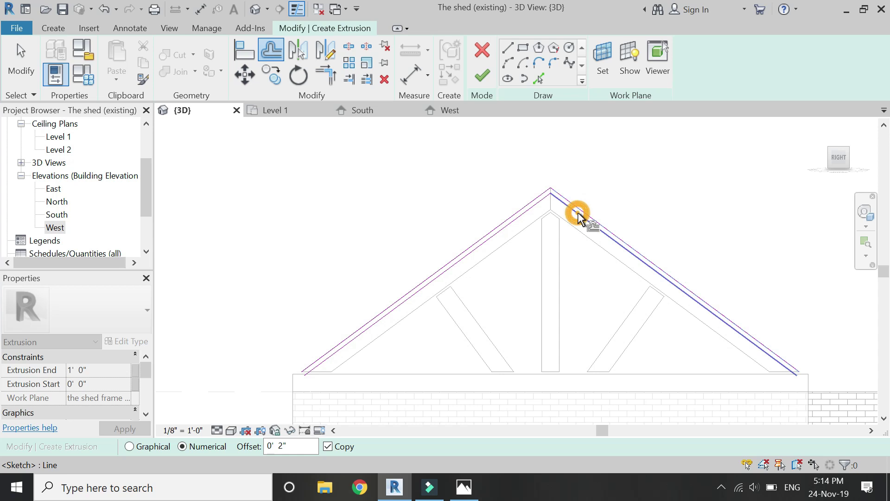
# Close the extrusion outline with short lines joining the inner and outer lines at both lower ends.
pyautogui.click(510, 53)
pyautogui.scroll(5, 294, 371)
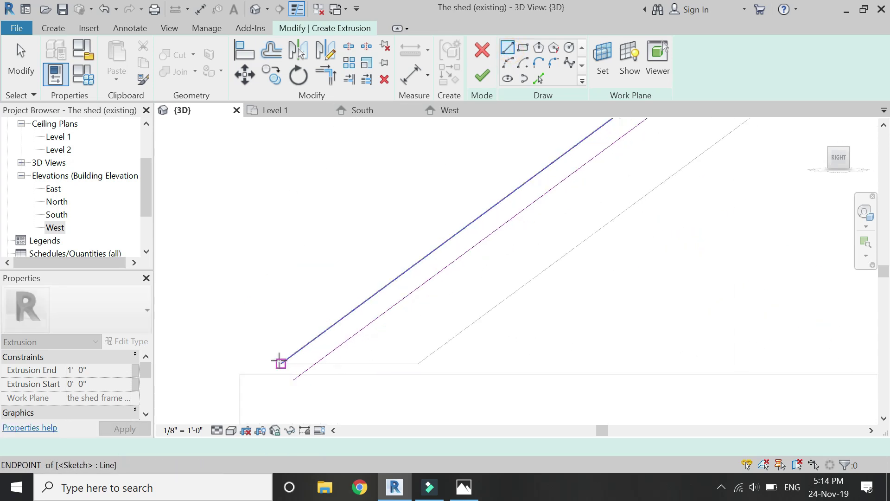
pyautogui.click(282, 363)
pyautogui.press('Escape')
pyautogui.scroll(-2, 226, 349)
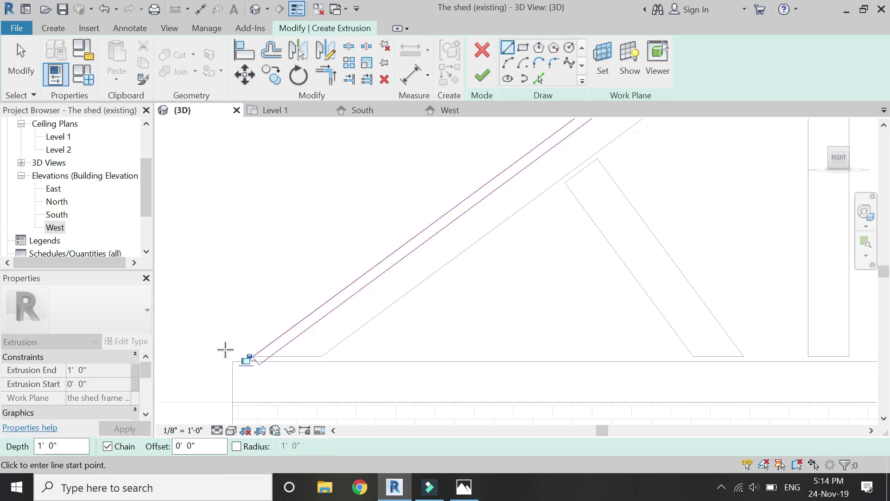
pyautogui.scroll(-3, 224, 348)
pyautogui.click(225, 348)
pyautogui.scroll(5, 612, 347)
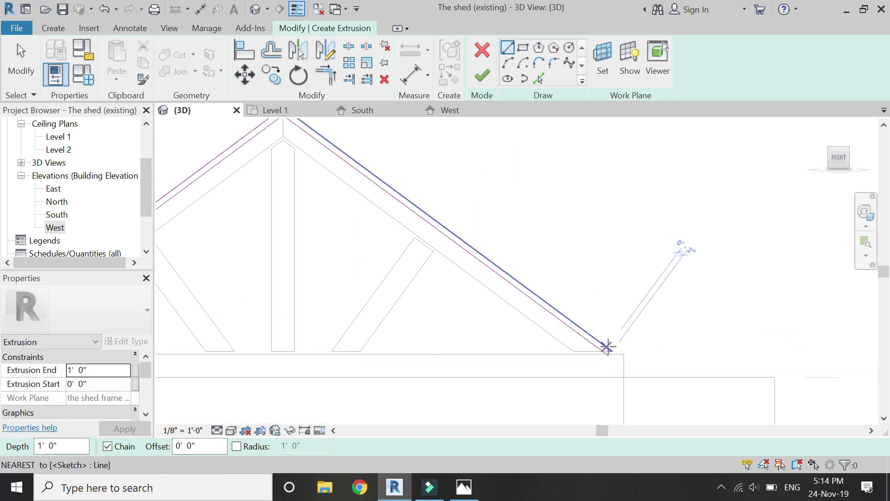
pyautogui.click(613, 349)
pyautogui.press('Escape')
# Set the extrusion end to 3" and finish the extrusion sketch, returning to the isometric view.
pyautogui.click(103, 371)
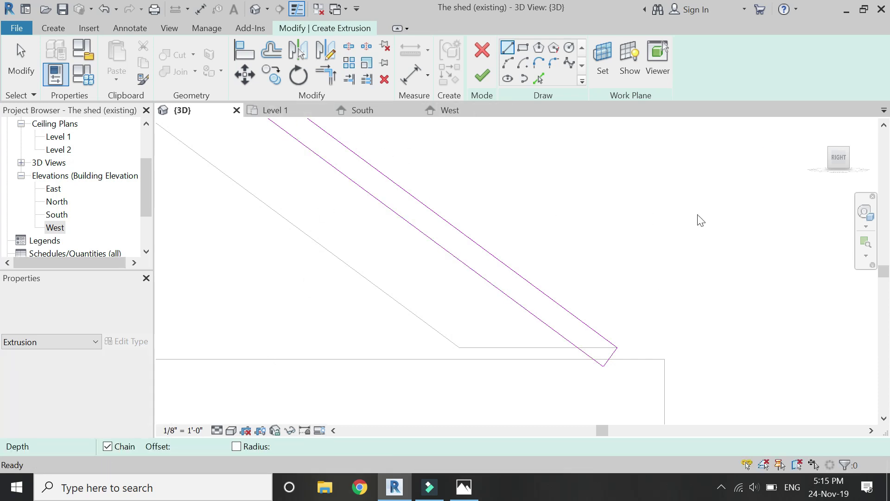
pyautogui.click(830, 153)
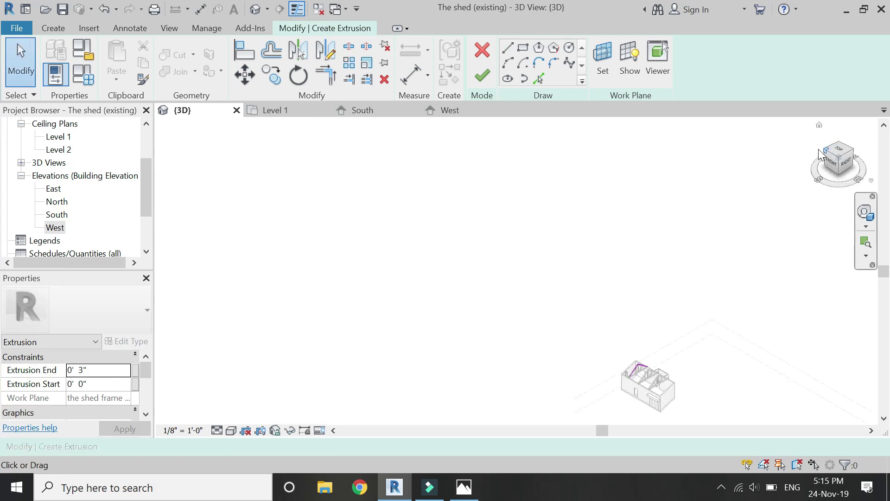
pyautogui.scroll(4, 436, 255)
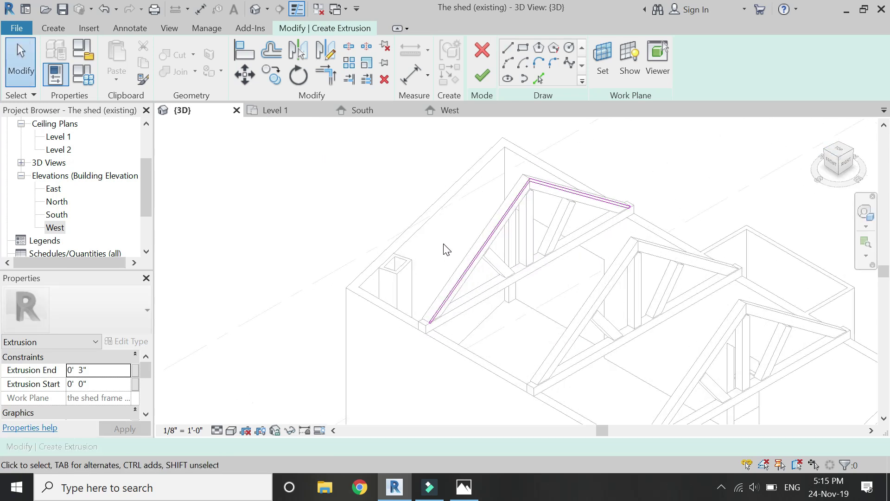
pyautogui.click(485, 78)
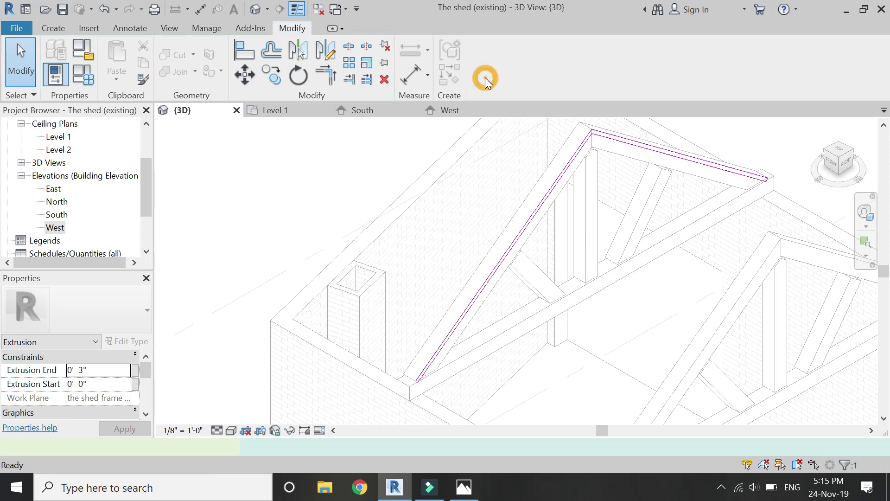
pyautogui.press('Escape')
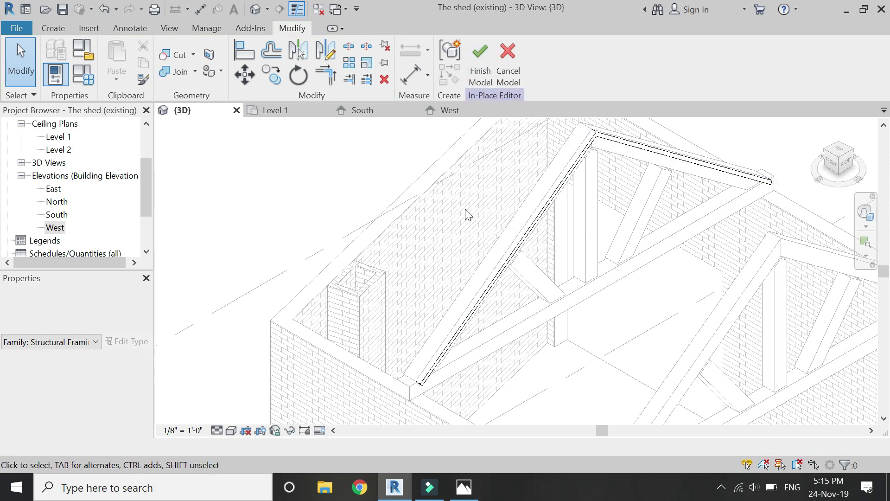
# Associate the new rafter extrusion's material with the Structural Material family parameter.
pyautogui.click(529, 228)
pyautogui.scroll(-3, 115, 392)
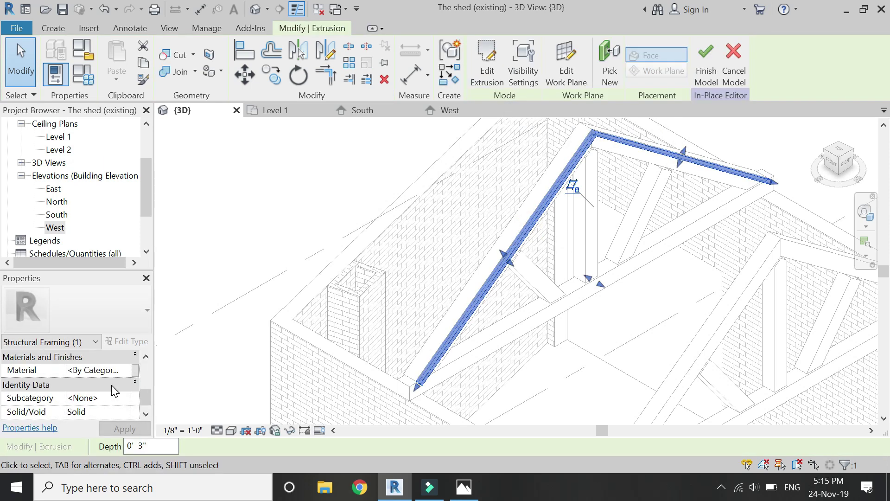
pyautogui.click(135, 370)
pyautogui.click(123, 196)
pyautogui.click(213, 357)
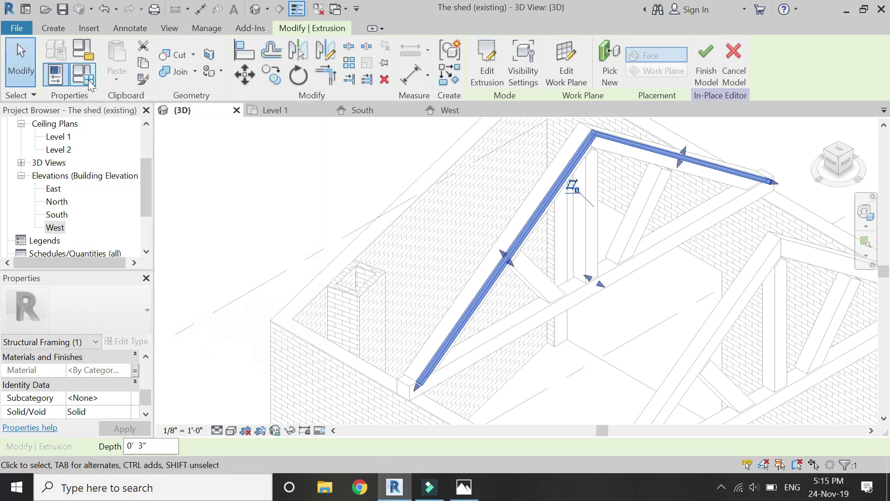
# Set the family's Structural Material parameter to Ash, found by searching the material library for "ash".
pyautogui.click(90, 84)
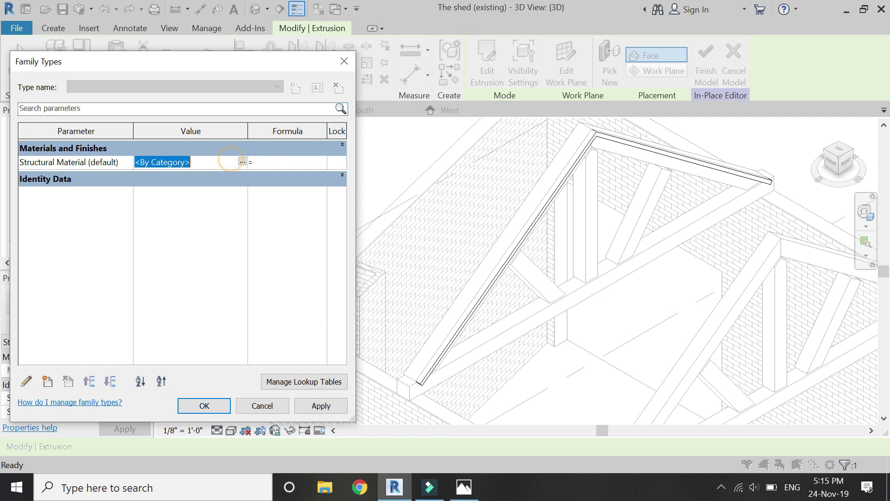
pyautogui.click(243, 165)
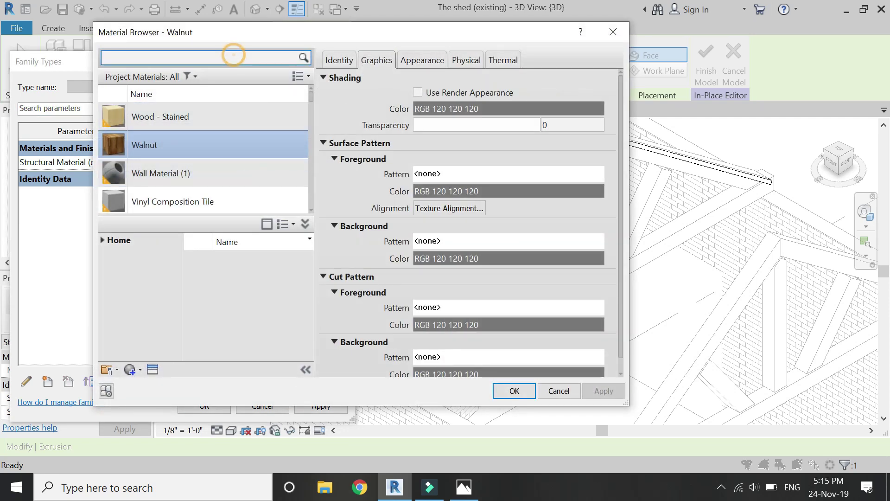
pyautogui.write('ash')
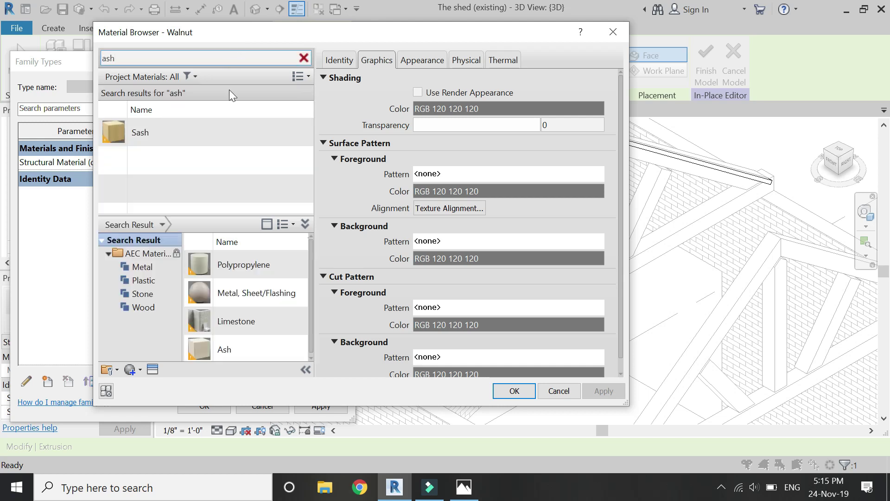
pyautogui.click(291, 351)
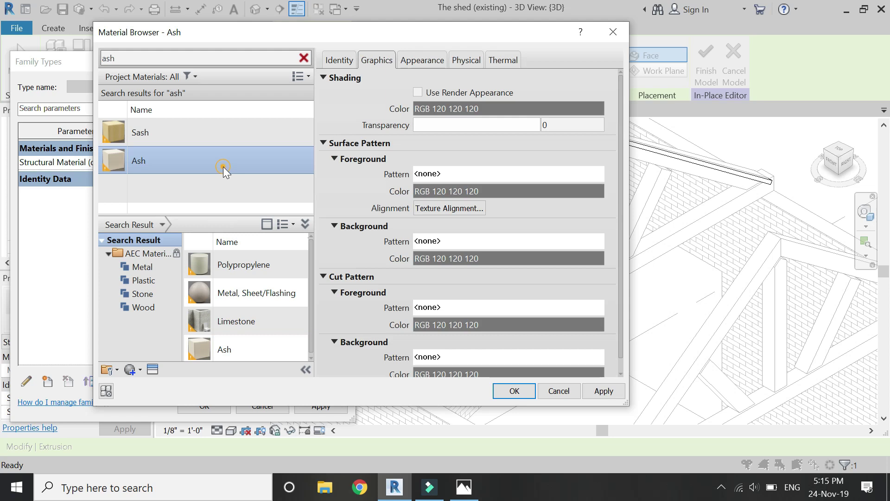
pyautogui.click(524, 390)
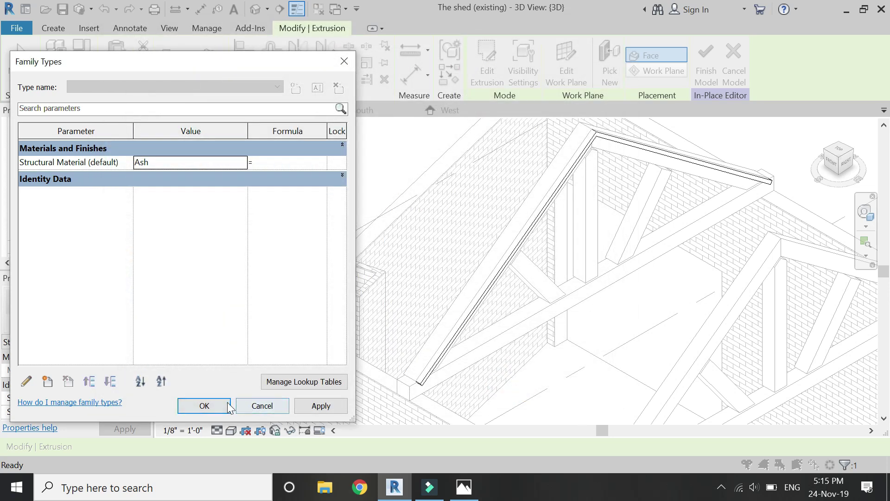
pyautogui.click(205, 406)
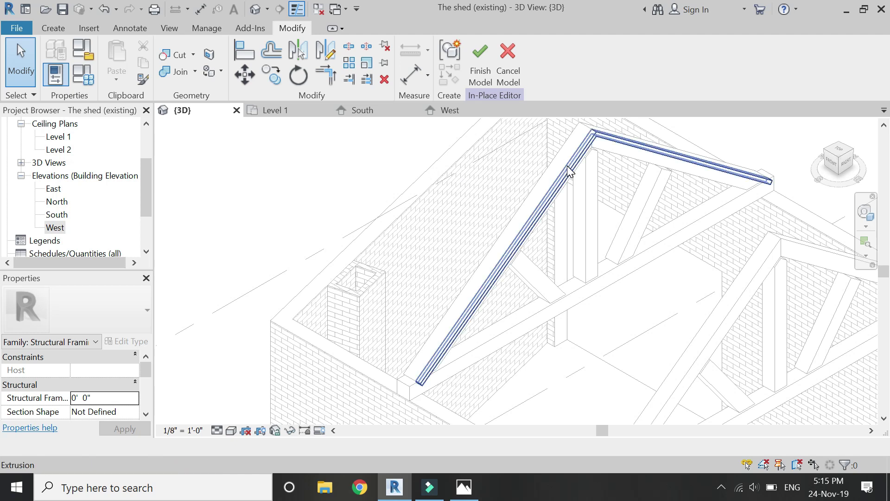
# Try to array the rafter extrusion from the top view with two members, using the Last spacing option.
pyautogui.click(842, 149)
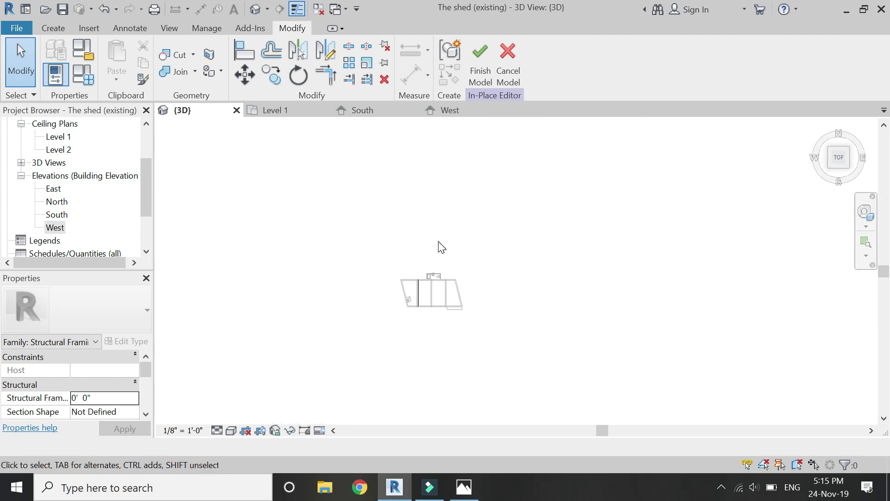
pyautogui.scroll(6, 411, 302)
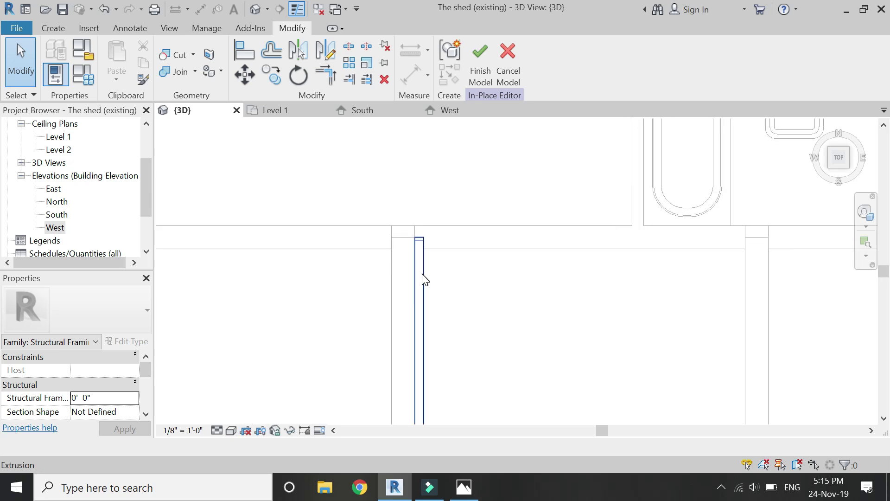
pyautogui.click(422, 273)
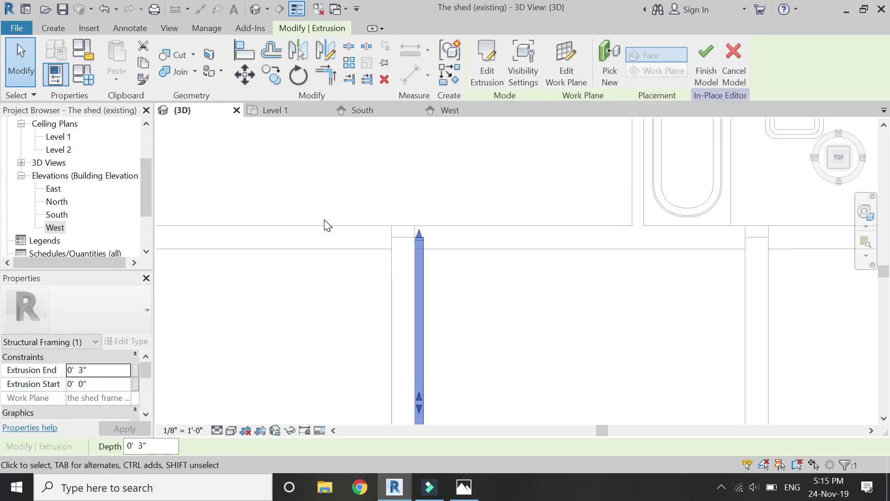
pyautogui.click(344, 61)
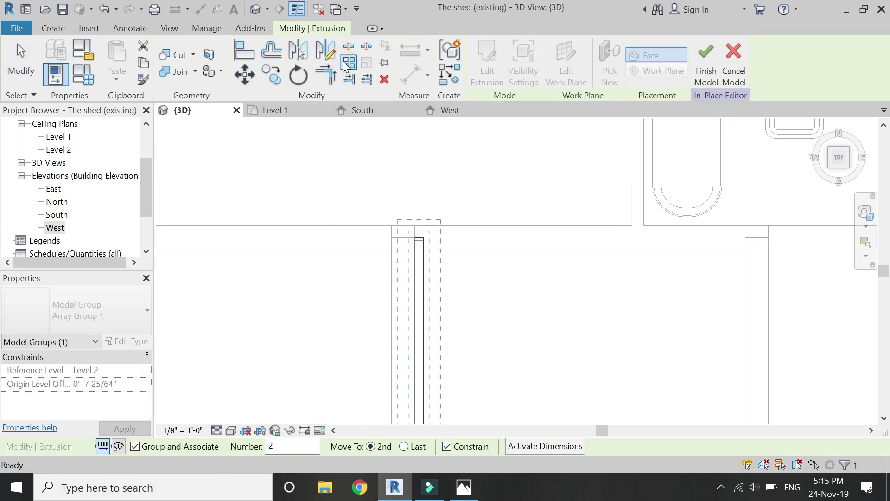
pyautogui.click(423, 238)
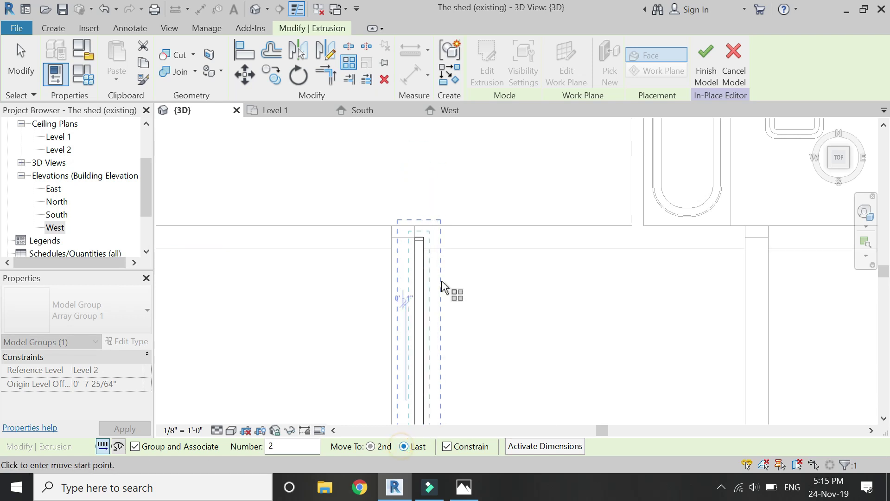
pyautogui.click(424, 236)
pyautogui.click(431, 177)
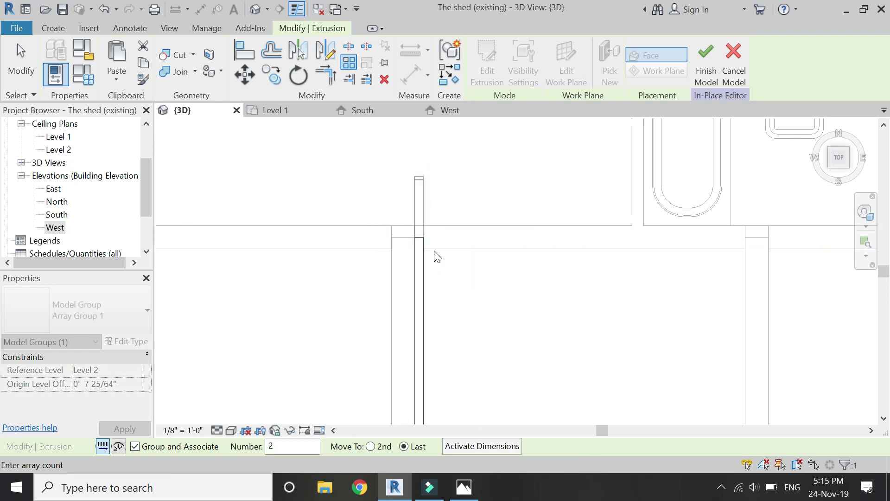
pyautogui.press('Return')
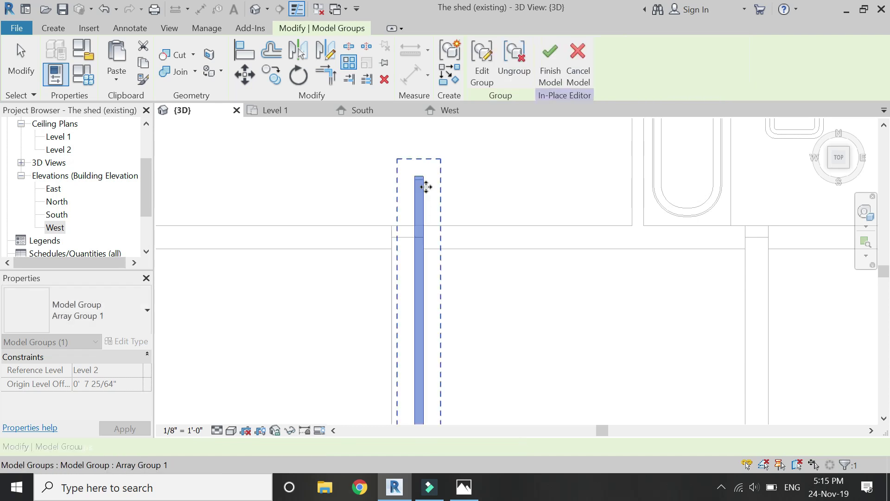
pyautogui.click(468, 281)
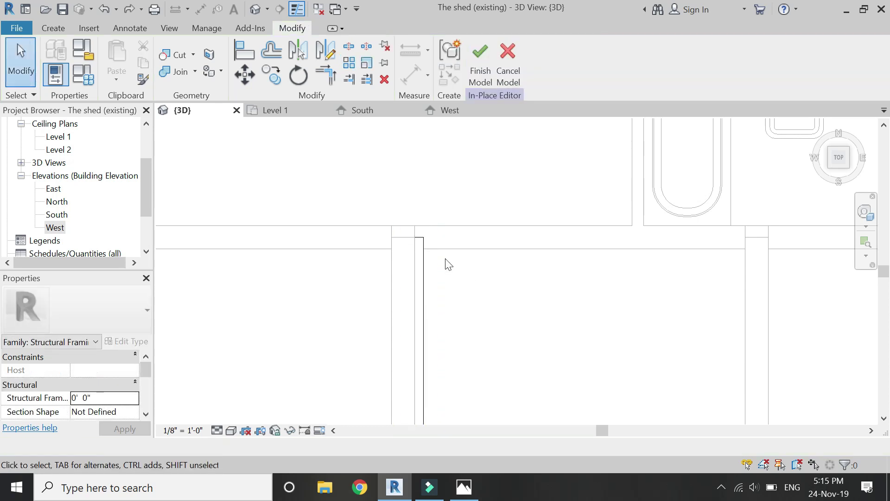
# Release the rafter extrusion from its work plane by moving it onto its own corner with Disjoin on and Constrain off.
pyautogui.click(420, 241)
pyautogui.scroll(2, 387, 188)
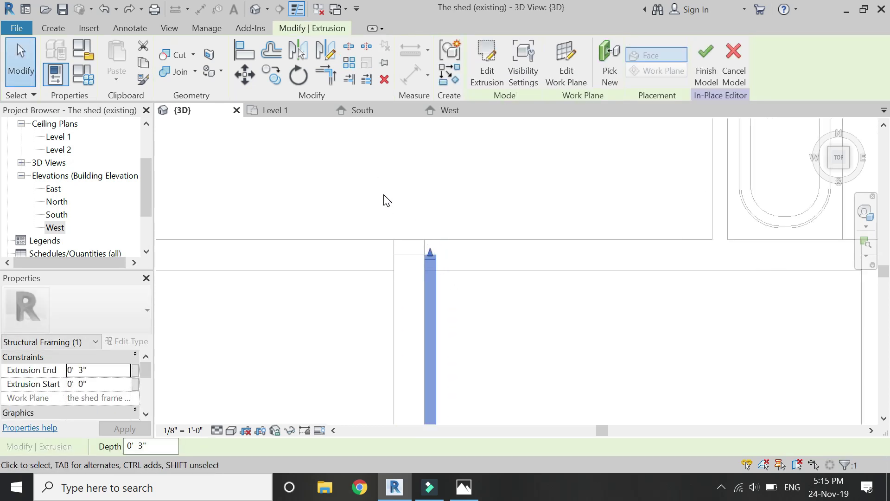
pyautogui.click(250, 81)
pyautogui.scroll(2, 430, 254)
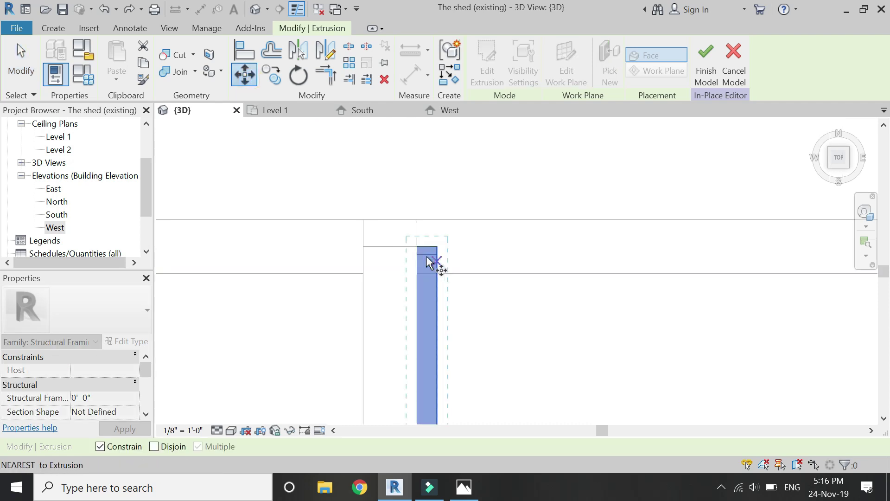
pyautogui.click(419, 246)
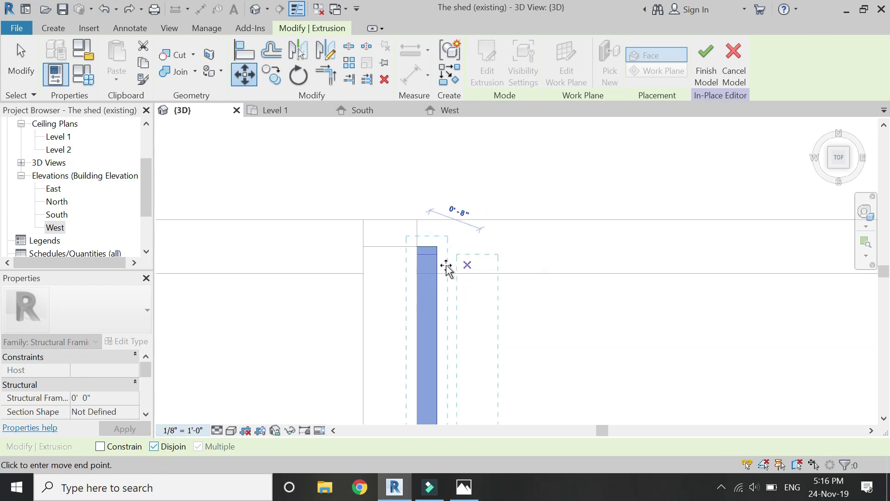
pyautogui.click(418, 246)
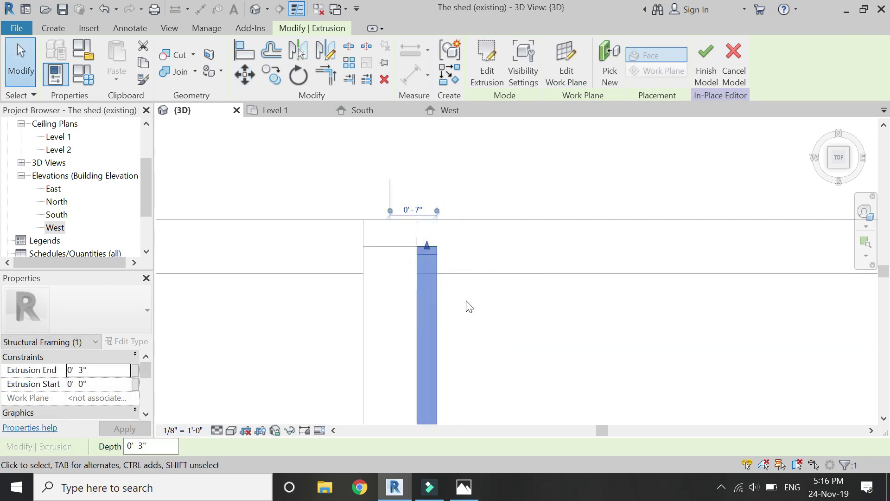
pyautogui.press('Escape')
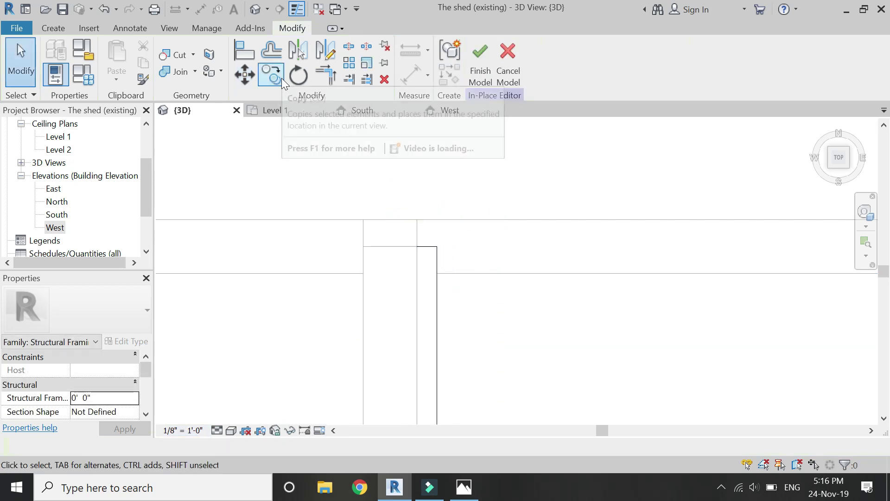
# Array the rafter into four members spaced between the first and middle trusses, with the last one against the middle truss.
pyautogui.click(440, 266)
pyautogui.press('a')
pyautogui.press('r')
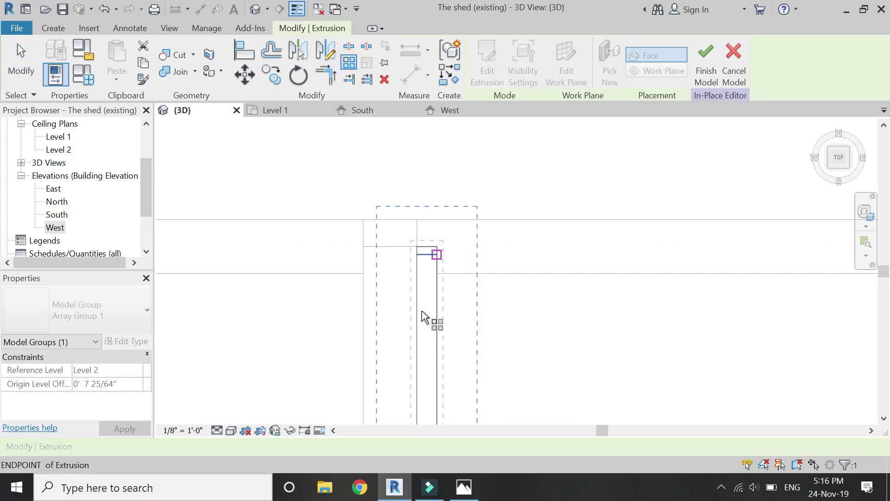
pyautogui.click(436, 247)
pyautogui.scroll(-3, 248, 282)
pyautogui.scroll(2, 616, 281)
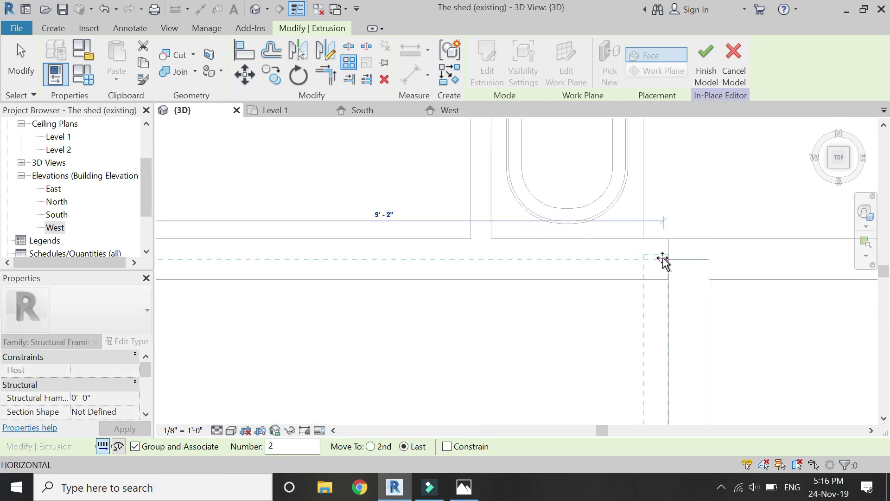
pyautogui.click(668, 260)
pyautogui.scroll(-4, 662, 258)
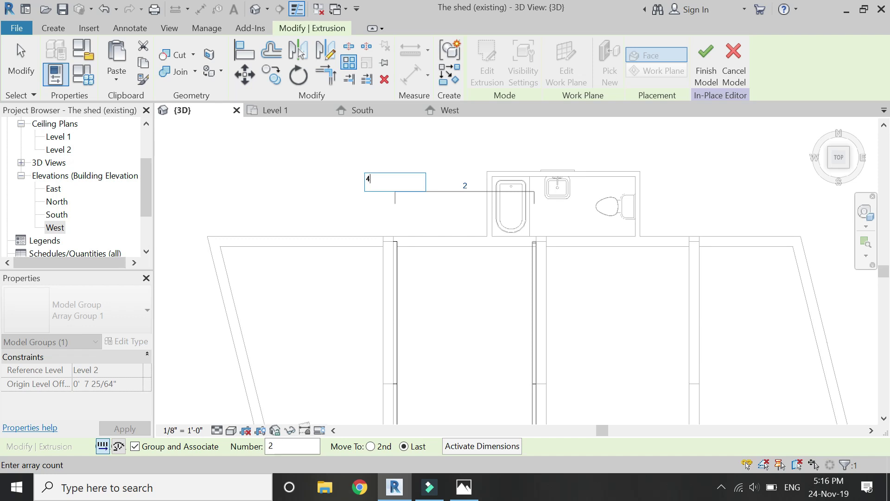
pyautogui.press('Return')
pyautogui.press('Escape')
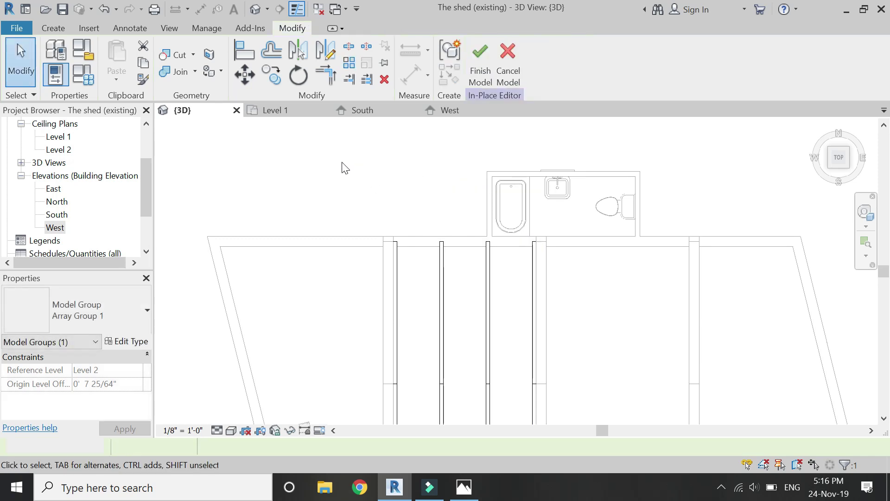
# Copy the four arrayed rafters into the bay between the middle and third trusses, starting against the middle truss.
pyautogui.scroll(-3, 350, 171)
pyautogui.scroll(2, 428, 224)
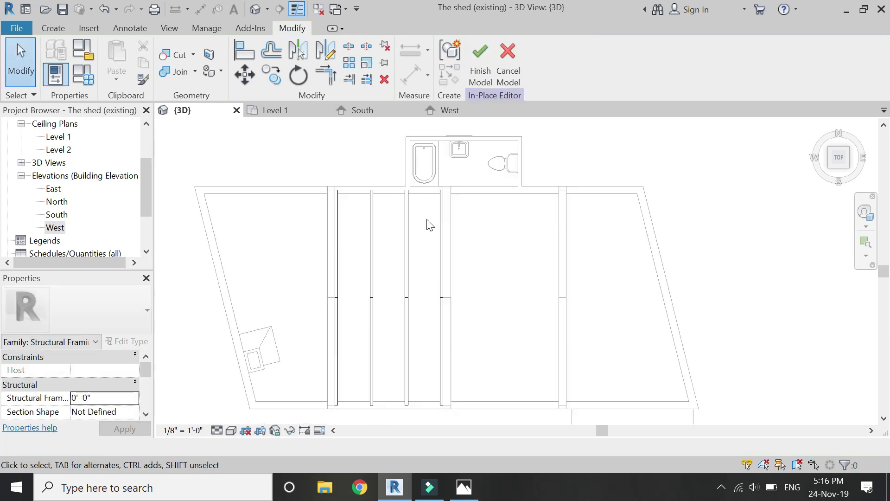
pyautogui.click(440, 266)
pyautogui.keyDown('ctrl'); pyautogui.click(410, 269); pyautogui.keyUp('ctrl')
pyautogui.keyDown('ctrl'); pyautogui.click(373, 274); pyautogui.keyUp('ctrl')
pyautogui.keyDown('ctrl'); pyautogui.click(338, 271); pyautogui.keyUp('ctrl')
pyautogui.click(277, 81)
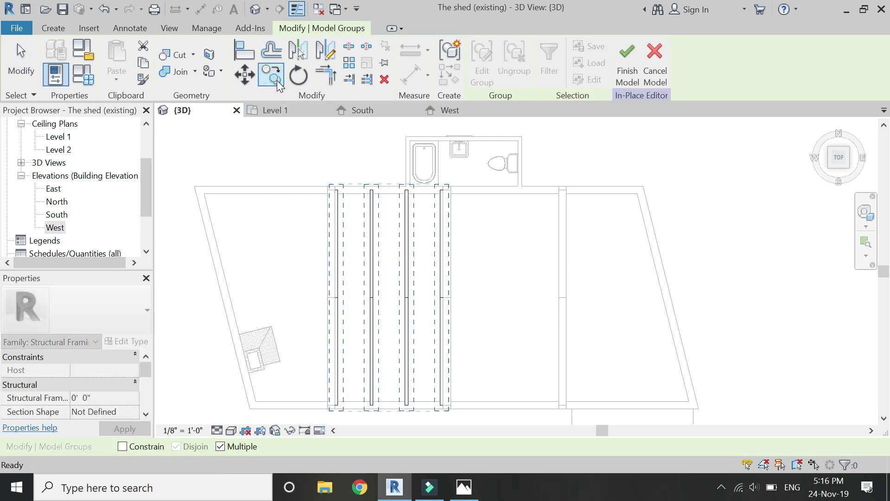
pyautogui.scroll(4, 324, 199)
pyautogui.click(304, 205)
pyautogui.click(614, 204)
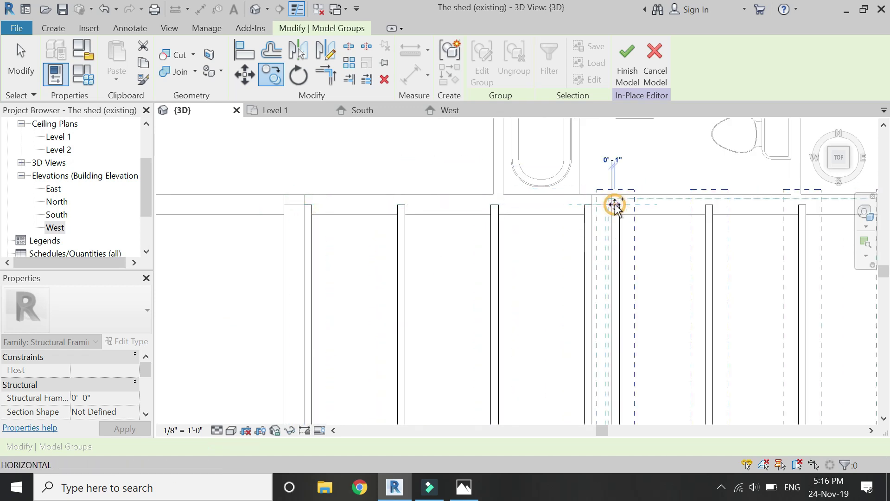
pyautogui.scroll(-3, 417, 195)
pyautogui.press('Escape')
pyautogui.press('Escape')
# Return to the isometric view and finish the in-place rafter model.
pyautogui.click(848, 172)
pyautogui.scroll(5, 333, 262)
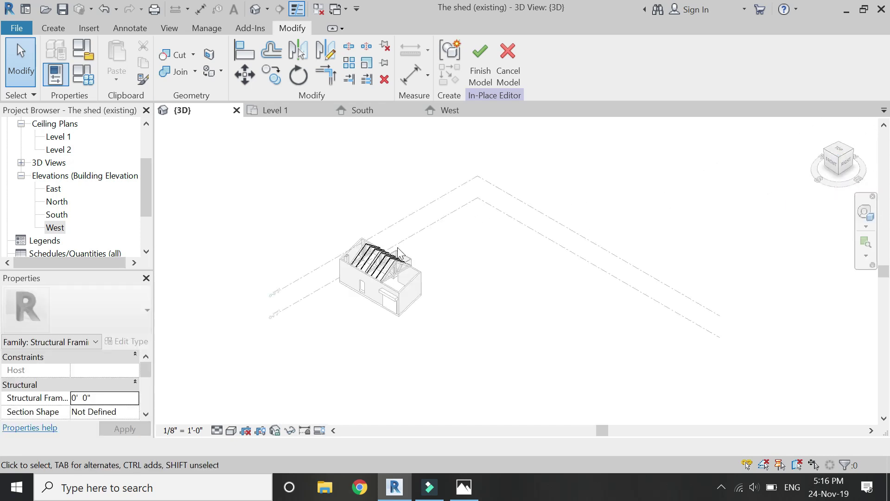
pyautogui.click(478, 78)
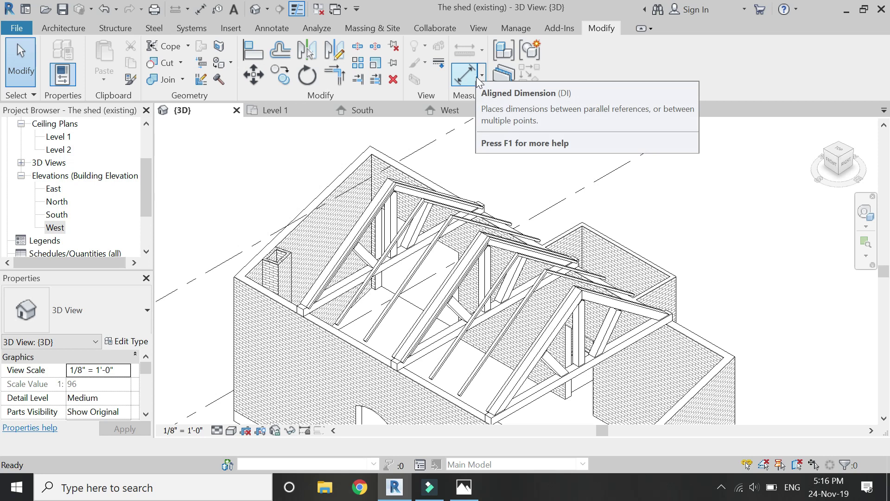
# Set the start and end level offsets of all three trusses to 0.
pyautogui.scroll(3, 320, 287)
pyautogui.click(319, 278)
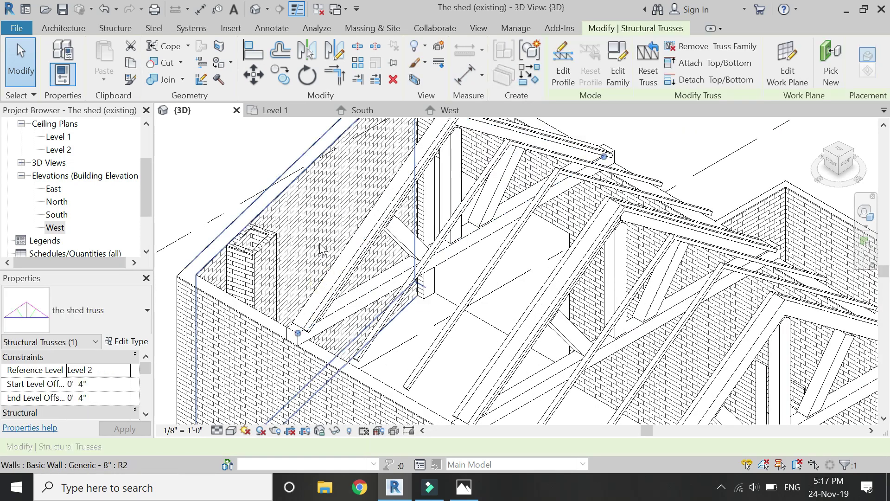
pyautogui.scroll(-2, 320, 250)
pyautogui.keyDown('ctrl'); pyautogui.click(447, 320); pyautogui.keyUp('ctrl')
pyautogui.keyDown('ctrl'); pyautogui.click(549, 389); pyautogui.keyUp('ctrl')
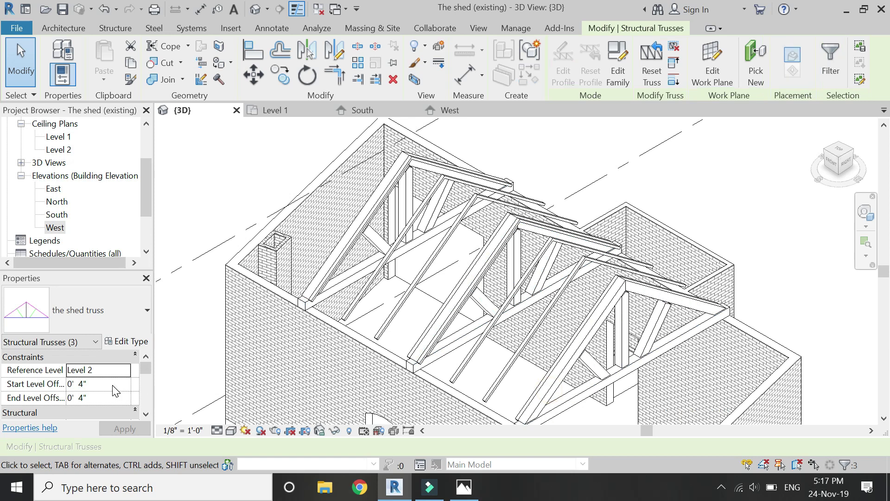
pyautogui.write('0')
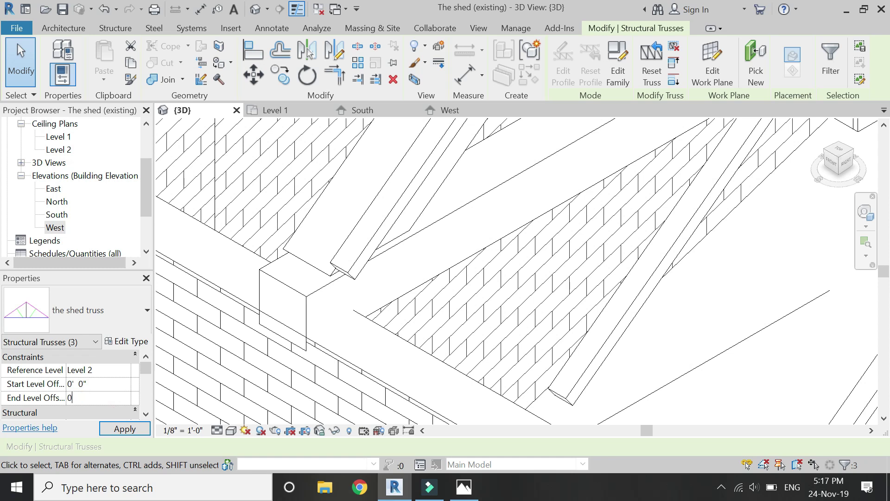
pyautogui.click(124, 428)
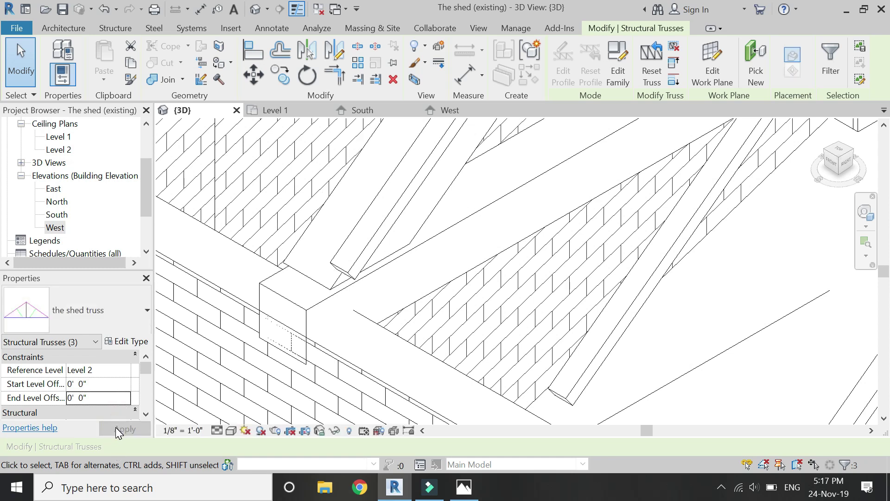
# Open the long front wall's profile for editing and view it from the front at the first truss end.
pyautogui.scroll(-2, 255, 305)
pyautogui.scroll(2, 259, 296)
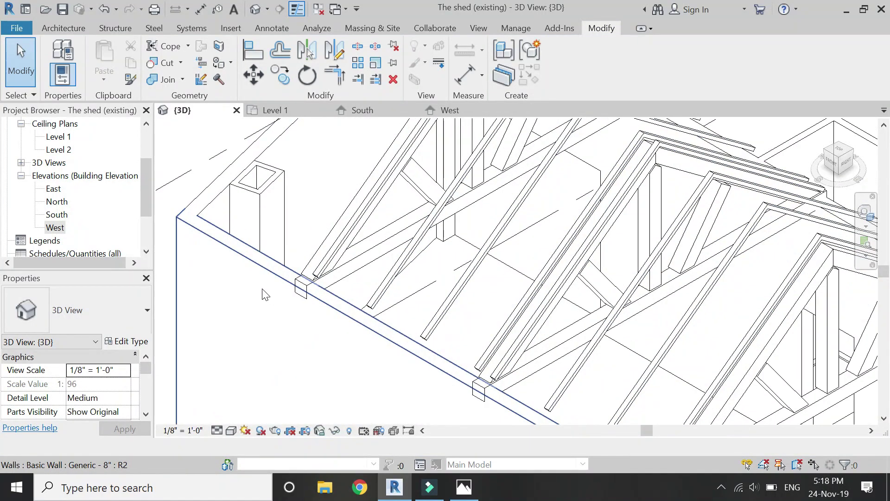
pyautogui.doubleClick(262, 275)
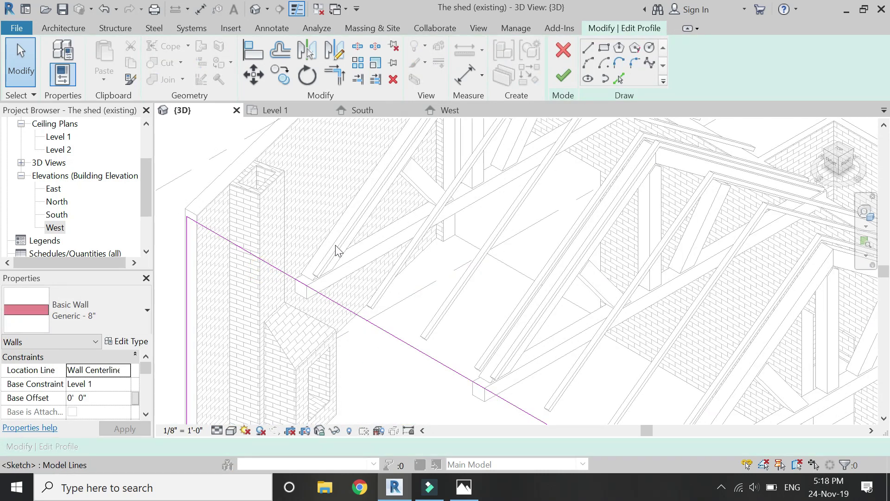
pyautogui.click(832, 165)
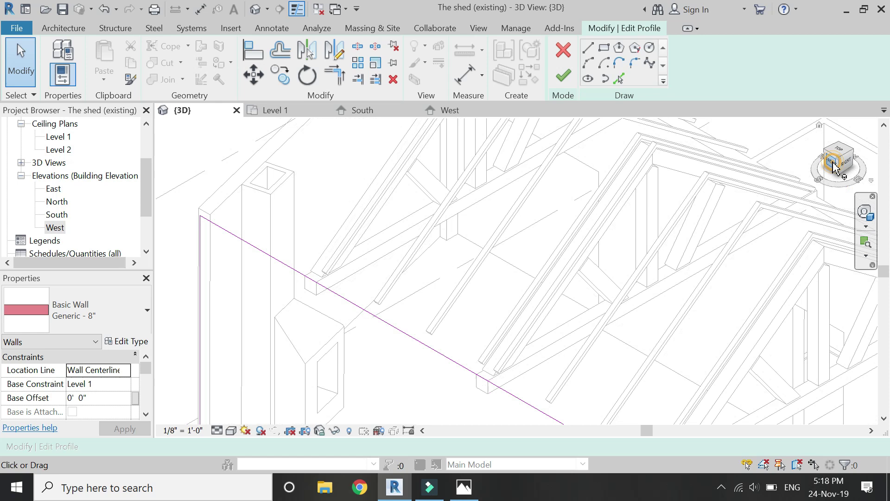
pyautogui.scroll(10, 413, 274)
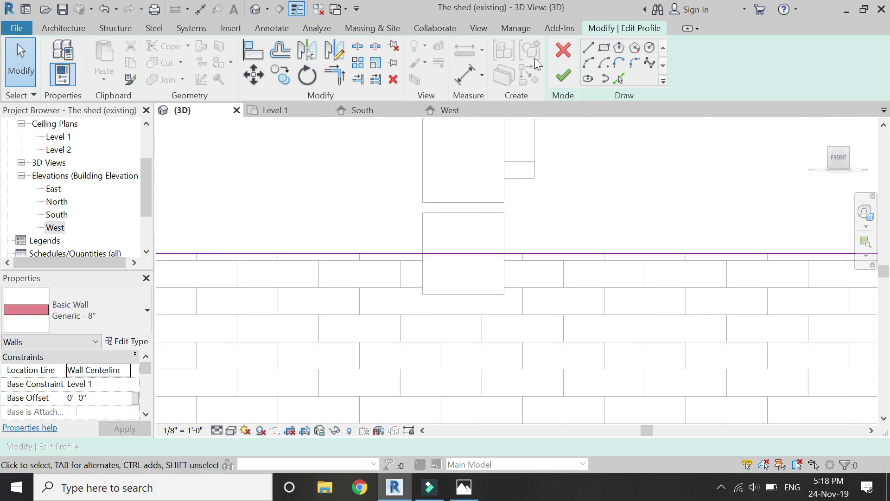
# Draw a 4" deep three-sided notch below the wall's top profile line, following the first truss's bottom chord end.
pyautogui.click(587, 48)
pyautogui.click(422, 254)
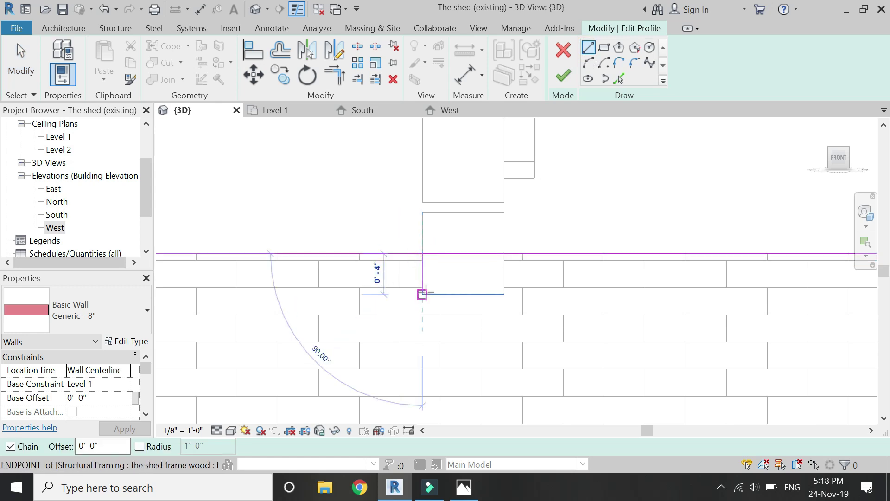
pyautogui.click(422, 294)
pyautogui.click(504, 294)
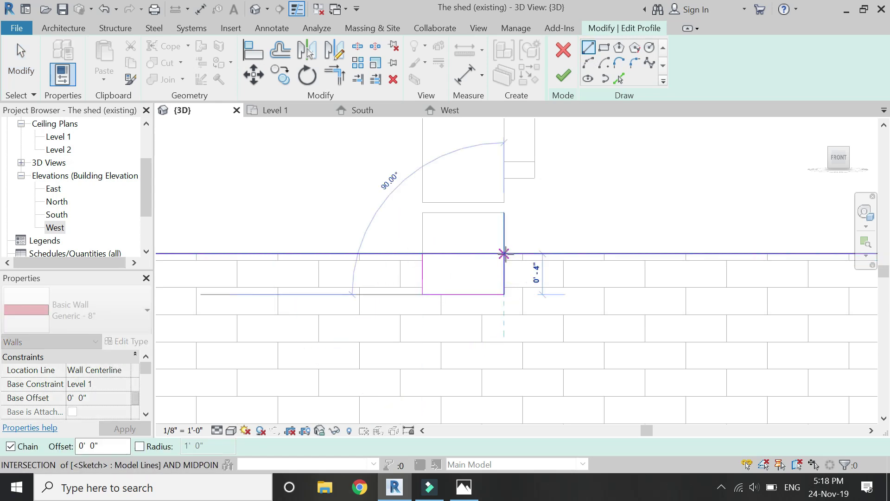
pyautogui.click(504, 254)
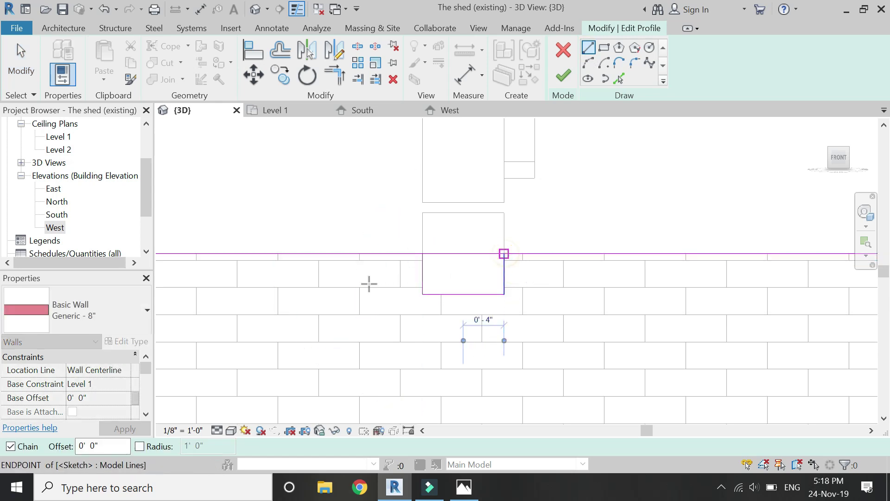
# Split the wall's top profile line above the notch and trim it to both notch sides.
pyautogui.click(357, 50)
pyautogui.click(467, 253)
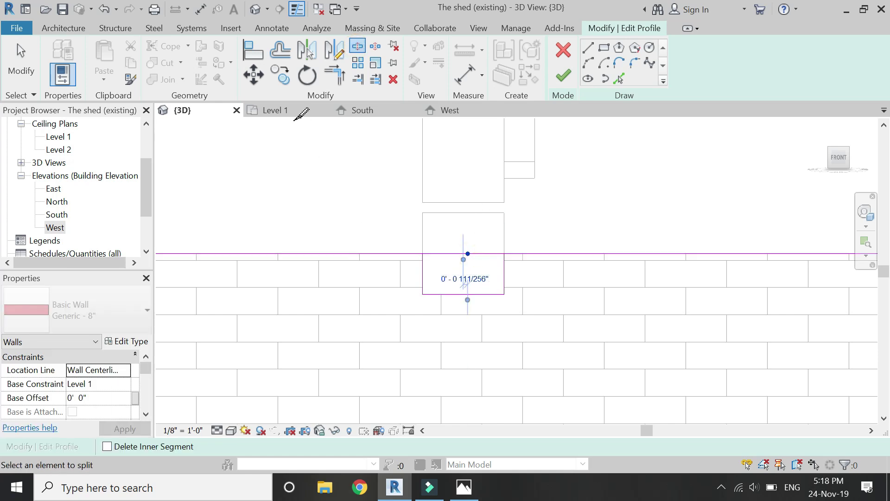
pyautogui.click(330, 83)
pyautogui.click(516, 254)
pyautogui.click(504, 279)
# Draw a 4" deep three-sided notch below the wall's top profile line around the middle truss's bottom chord end.
pyautogui.press('l')
pyautogui.press('i')
pyautogui.scroll(-3, 272, 295)
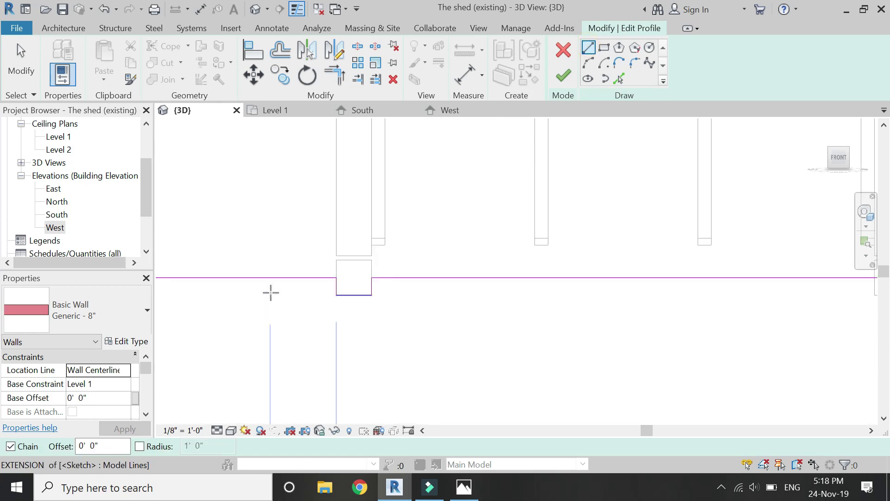
pyautogui.scroll(3, 488, 303)
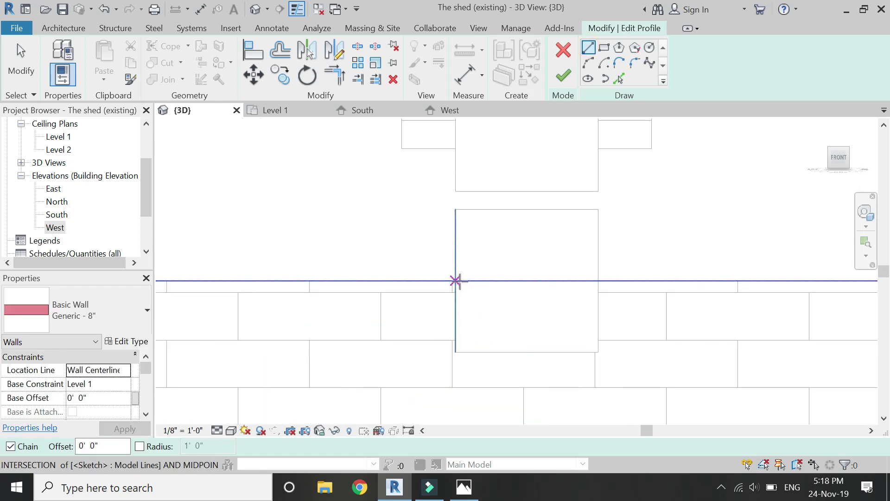
pyautogui.click(456, 281)
pyautogui.click(456, 352)
pyautogui.click(598, 352)
pyautogui.click(598, 281)
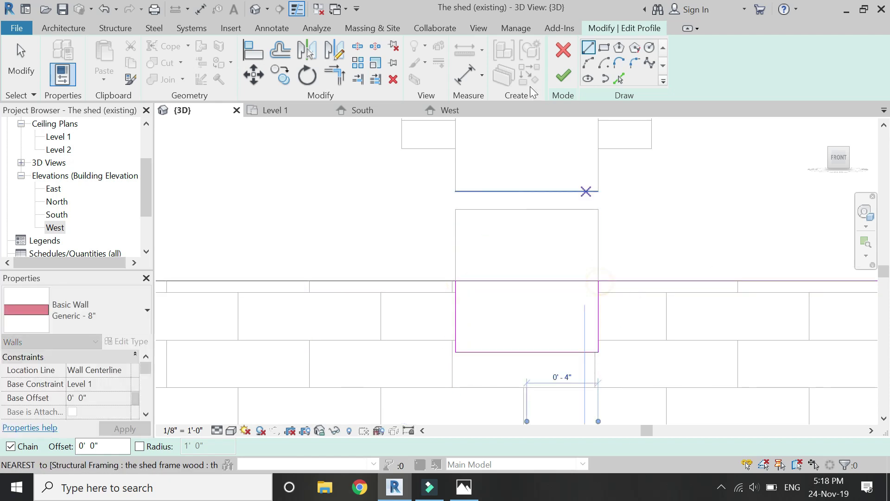
# Split the wall's top profile line at the middle truss notch and trim it to both notch sides.
pyautogui.click(358, 46)
pyautogui.click(597, 281)
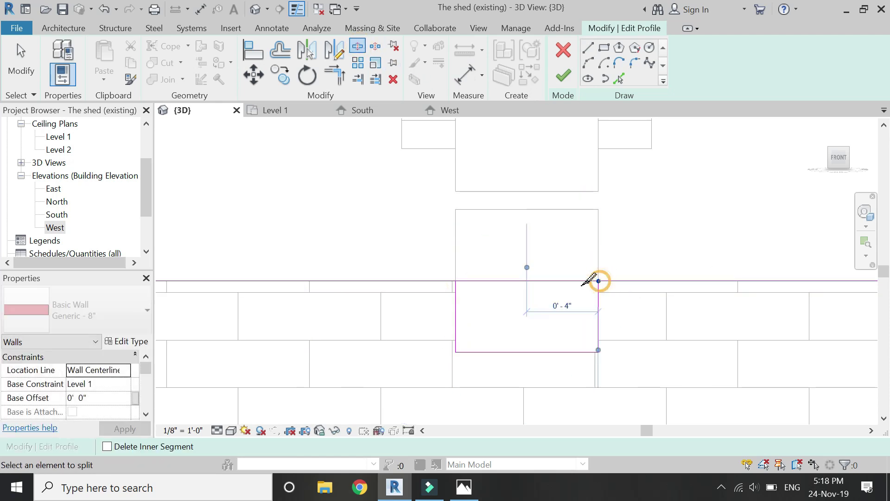
pyautogui.click(333, 76)
pyautogui.click(431, 281)
pyautogui.click(456, 322)
# Draw an 8" wide, 4" deep three-sided notch in the wall profile around the third truss's bottom chord end.
pyautogui.scroll(-5, 282, 258)
pyautogui.scroll(5, 571, 270)
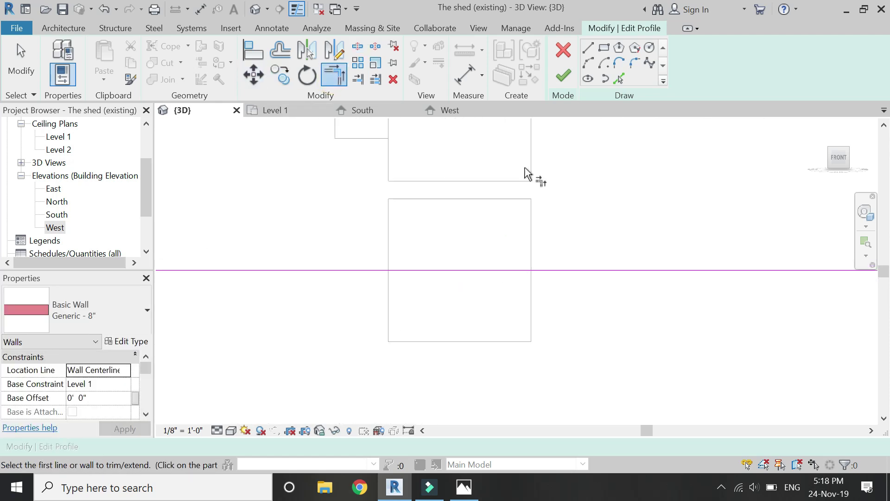
pyautogui.click(388, 270)
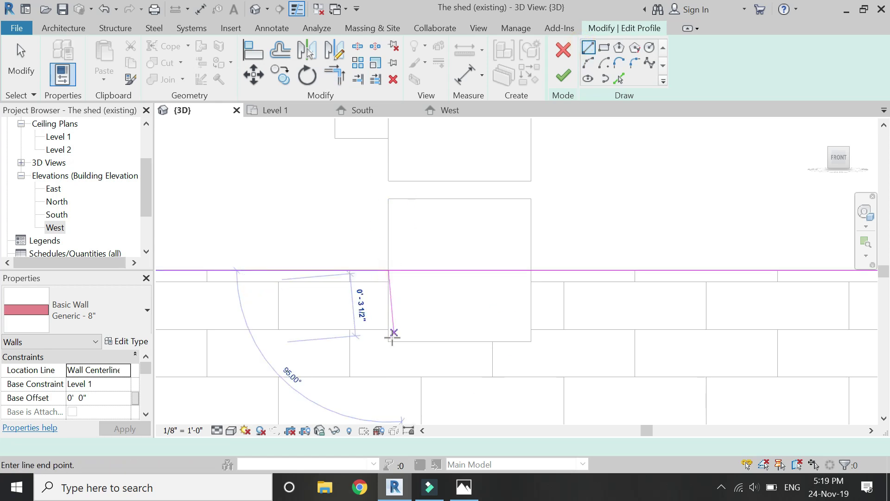
pyautogui.click(531, 341)
pyautogui.click(531, 269)
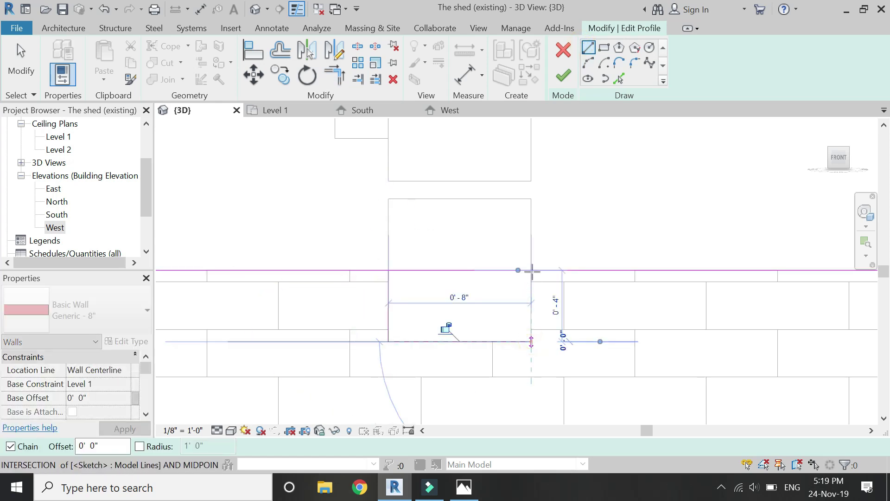
pyautogui.click(388, 270)
# Split the top profile line above the third truss notch and trim it to both notch sides.
pyautogui.press('s')
pyautogui.press('l')
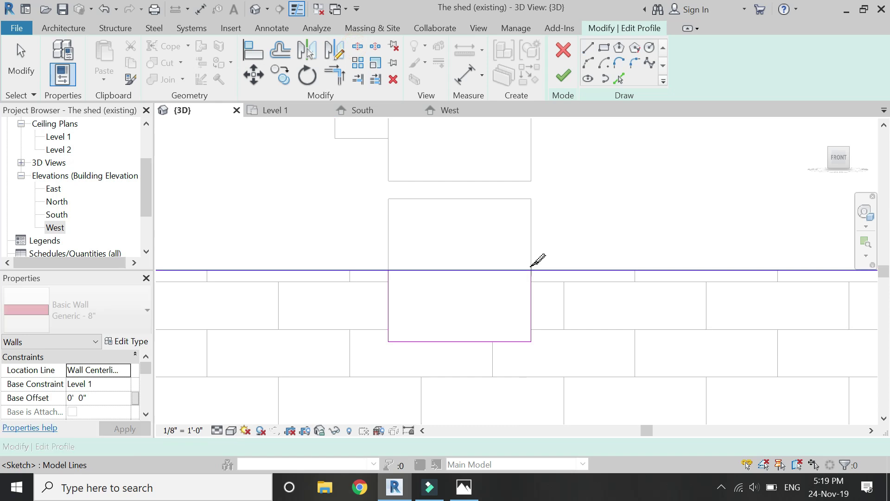
pyautogui.click(333, 77)
pyautogui.scroll(-5, 423, 288)
pyautogui.scroll(-3, 441, 290)
pyautogui.press('Escape')
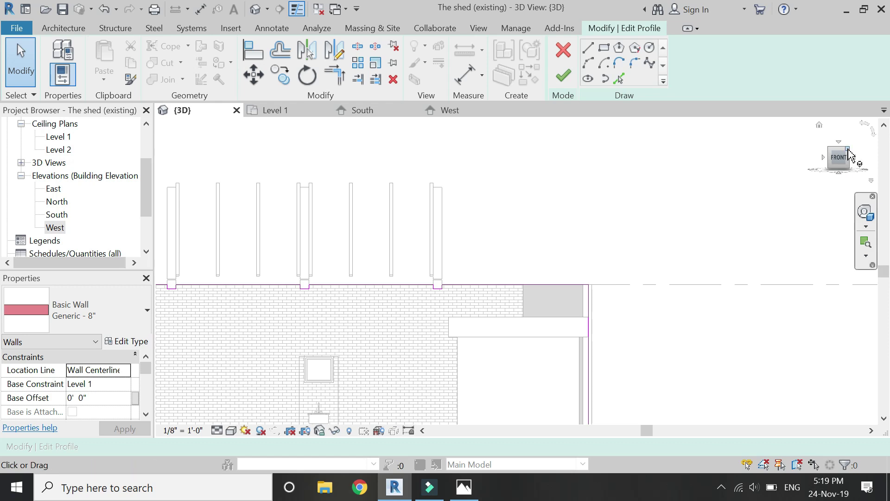
# Finish the front wall's profile edit with the three truss notches, viewing the shed in isometric.
pyautogui.click(848, 149)
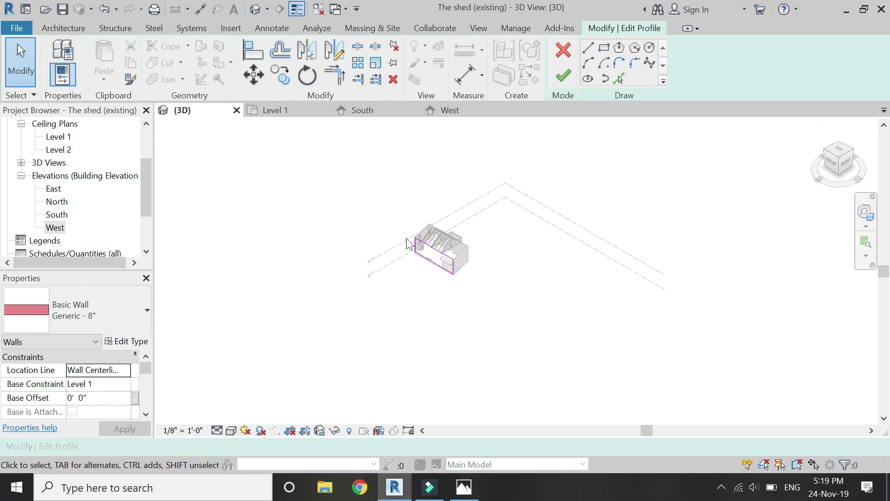
pyautogui.scroll(8, 408, 243)
pyautogui.click(564, 75)
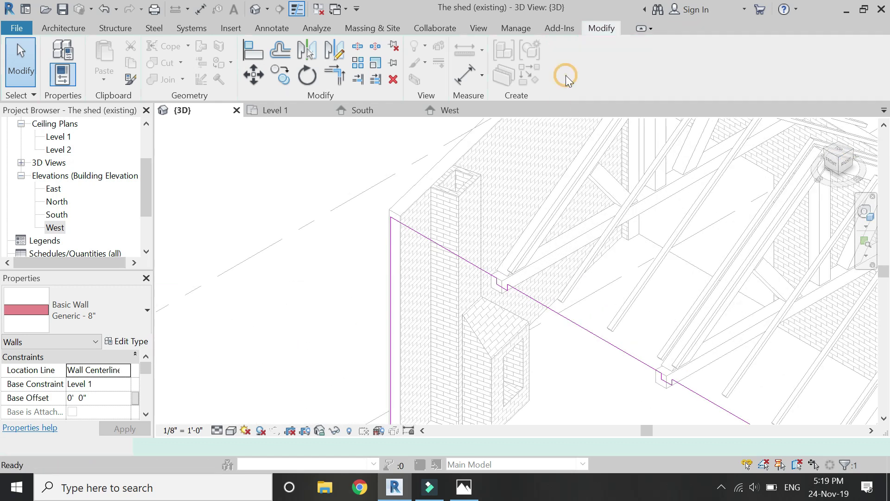
pyautogui.press('Escape')
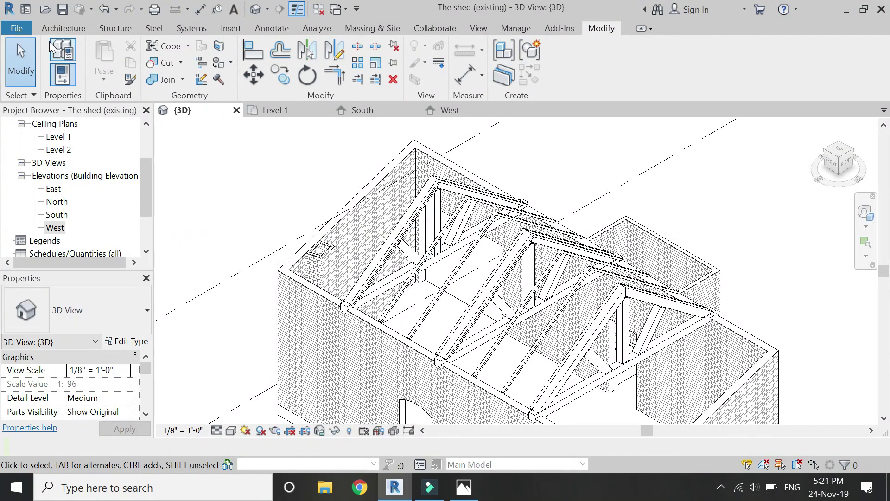
# Start an in-place model component in the Structural Framing category, keeping its default name.
pyautogui.click(50, 30)
pyautogui.click(164, 63)
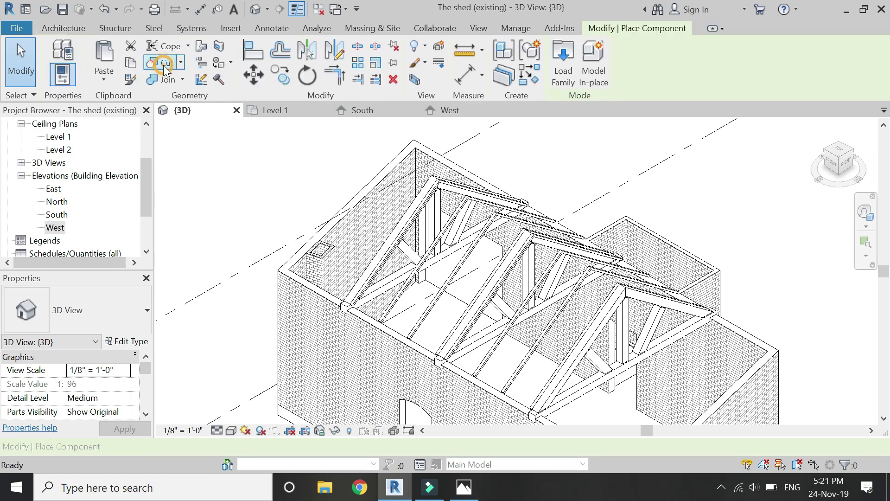
pyautogui.click(593, 70)
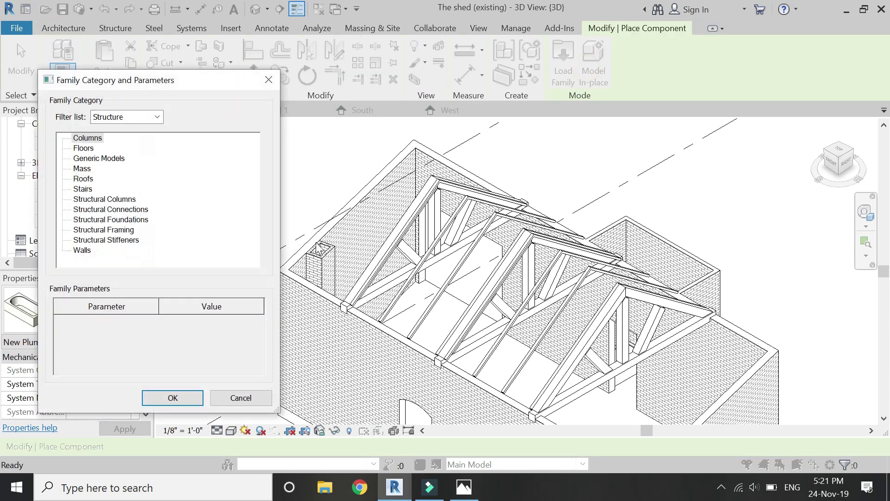
pyautogui.click(167, 399)
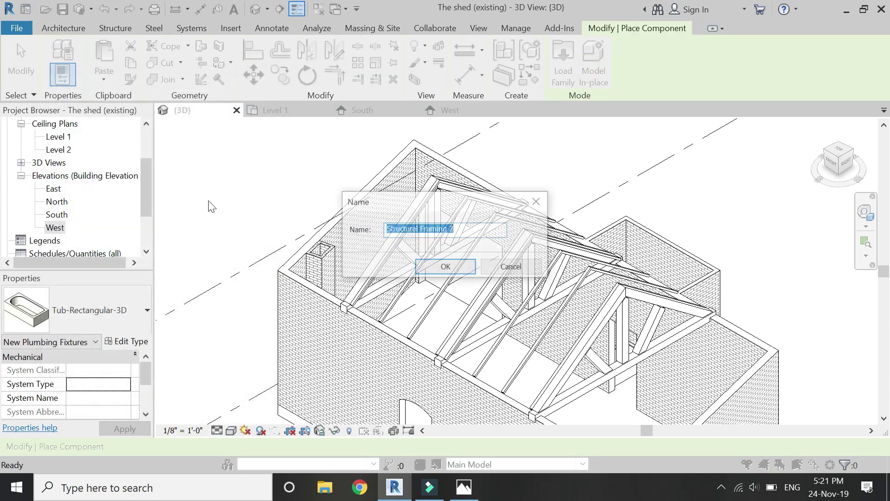
pyautogui.click(438, 265)
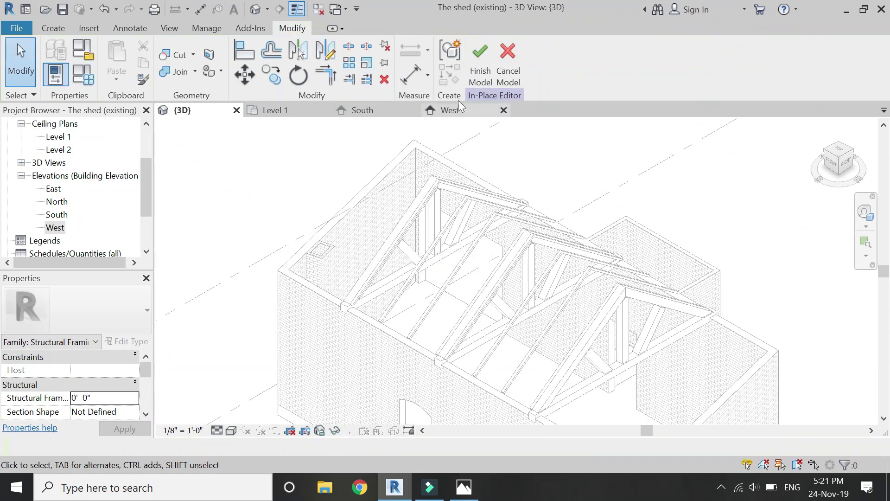
# Set the work plane to the outer face of the truss nearest the shed's right end.
pyautogui.click(63, 29)
pyautogui.click(760, 63)
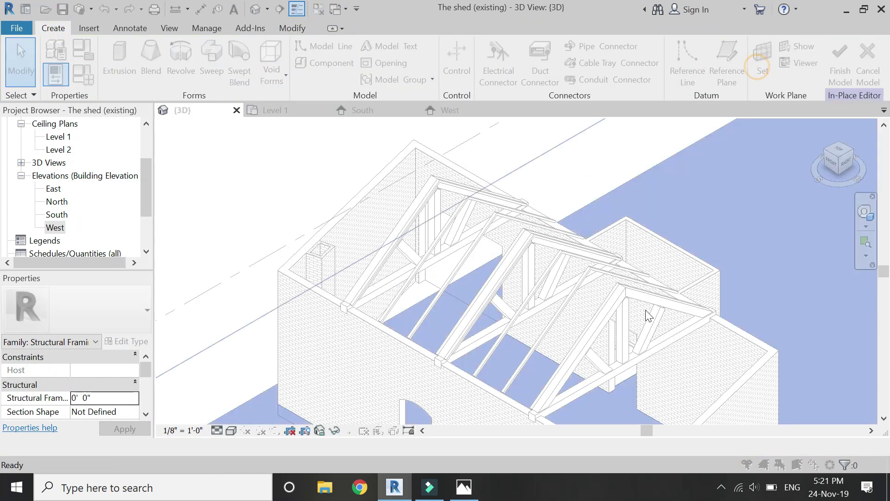
pyautogui.click(594, 334)
pyautogui.click(638, 398)
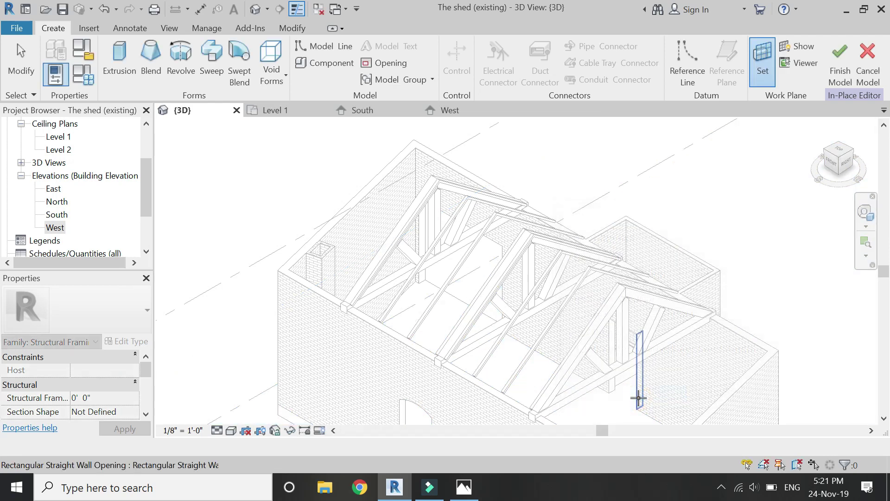
pyautogui.click(627, 291)
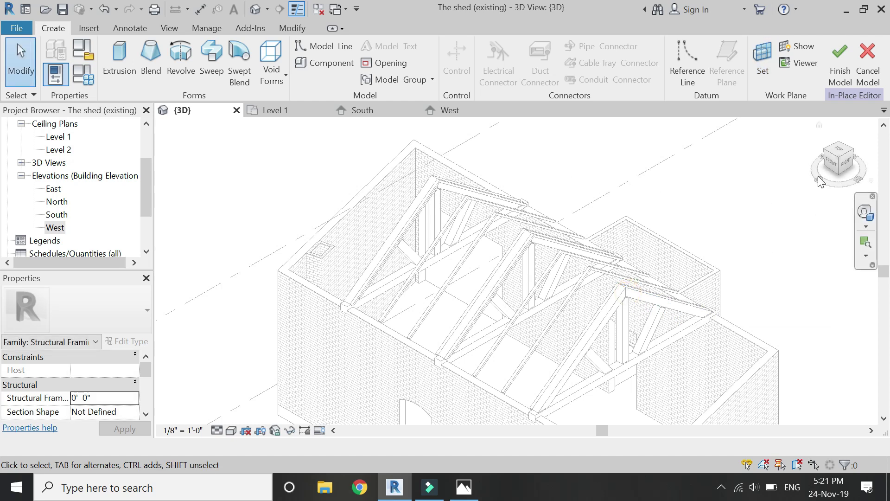
# Extrude a six-sided ridge beam profile seated on the truss apex, with the extrusion end set to 20'.
pyautogui.click(848, 165)
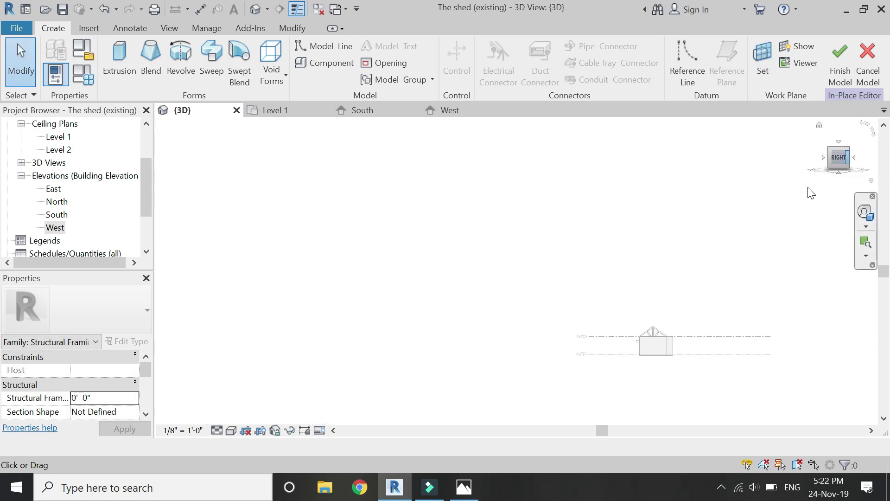
pyautogui.scroll(10, 543, 279)
pyautogui.scroll(4, 519, 208)
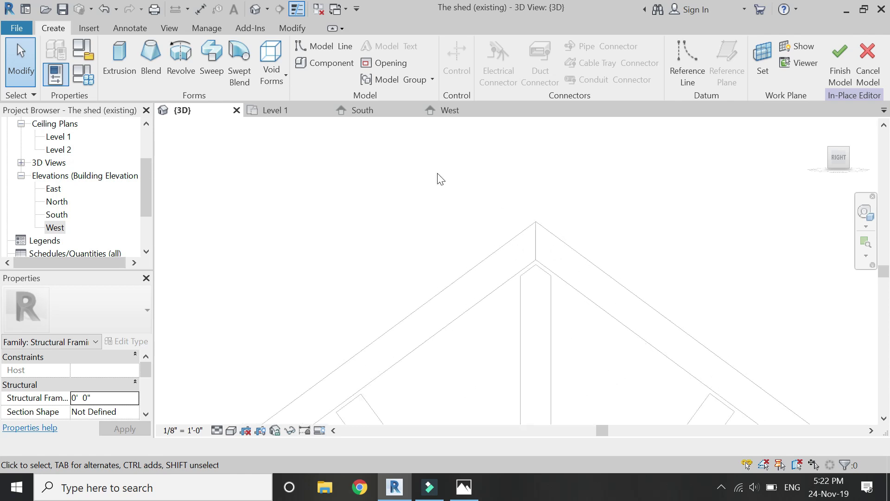
pyautogui.click(122, 57)
pyautogui.click(542, 227)
pyautogui.click(526, 237)
pyautogui.press('Escape')
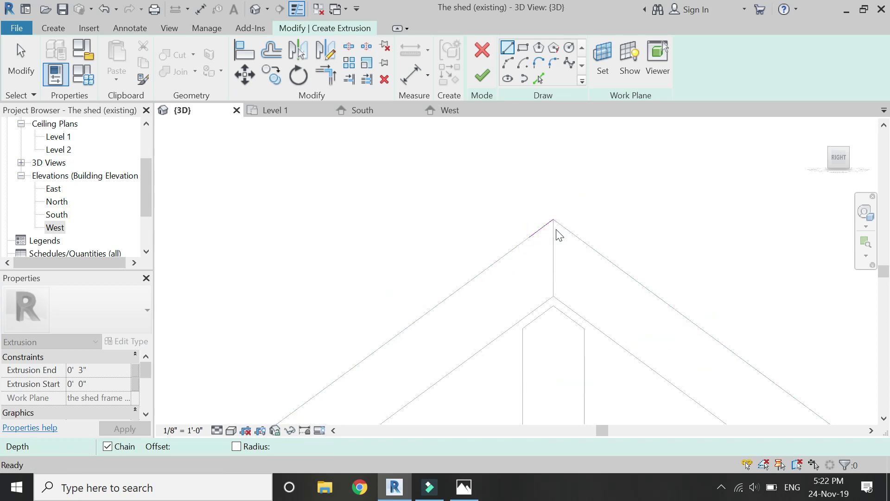
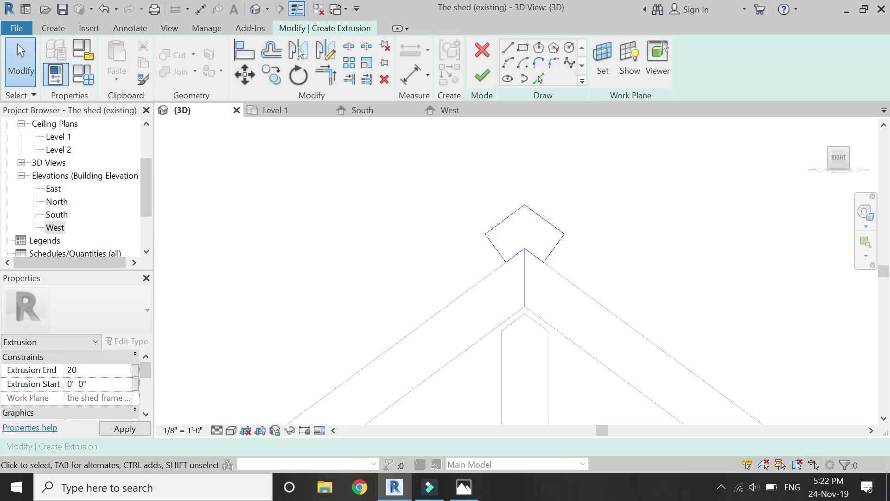
pyautogui.click(482, 76)
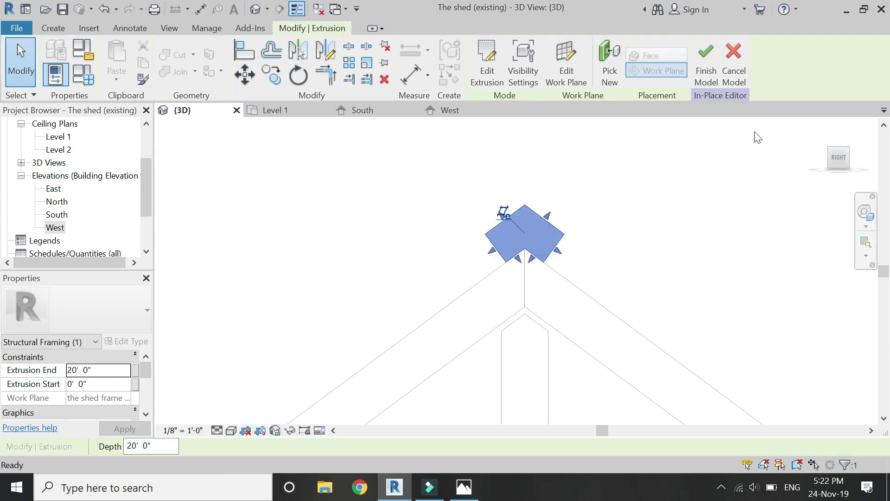
# In the top view, stretch the ridge beam's start across all trusses to the far end wall, about 30' back.
pyautogui.click(830, 150)
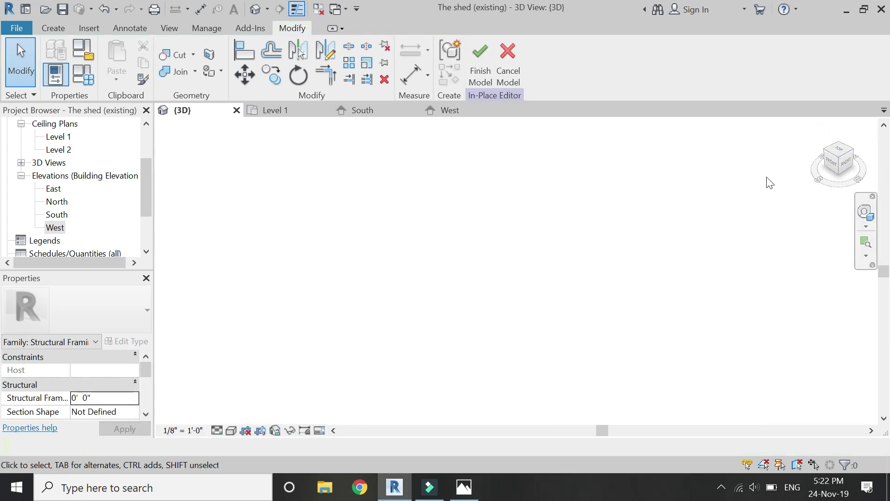
pyautogui.scroll(5, 422, 245)
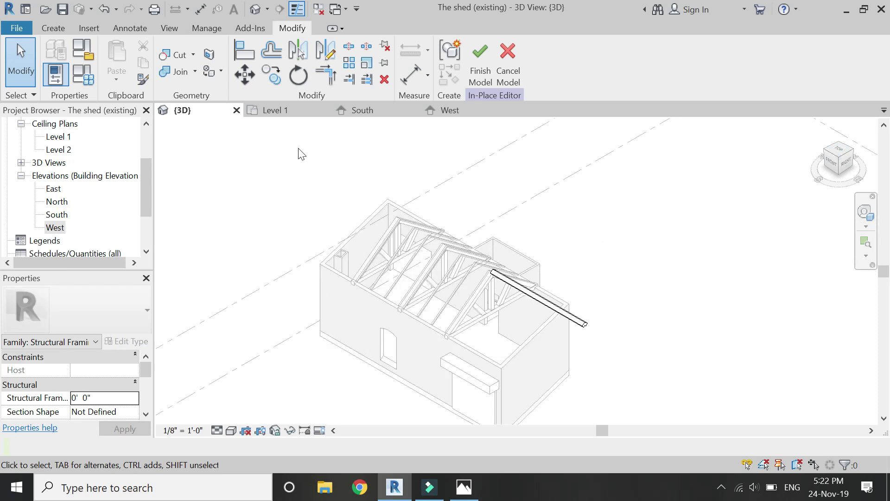
pyautogui.click(838, 151)
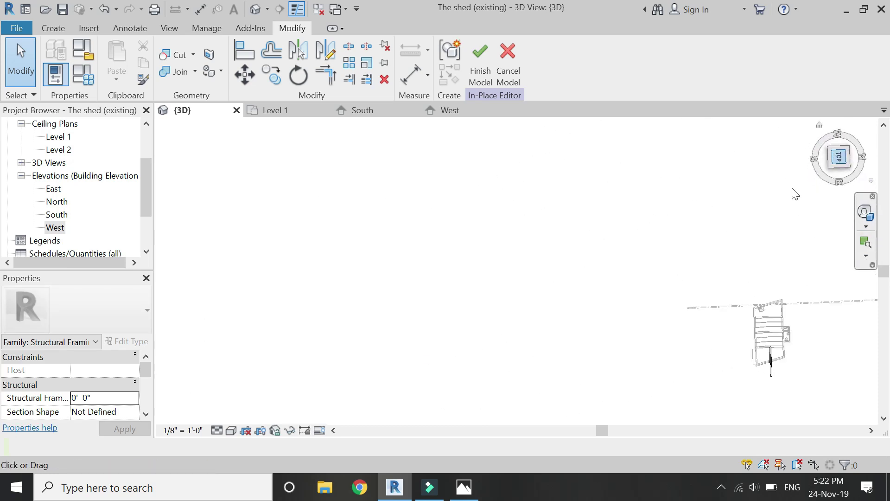
pyautogui.scroll(5, 483, 200)
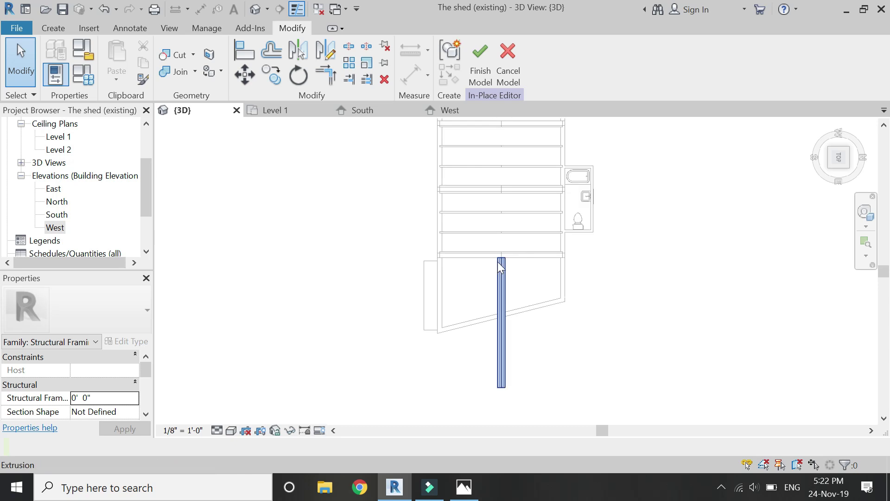
pyautogui.click(500, 268)
pyautogui.scroll(-1, 508, 246)
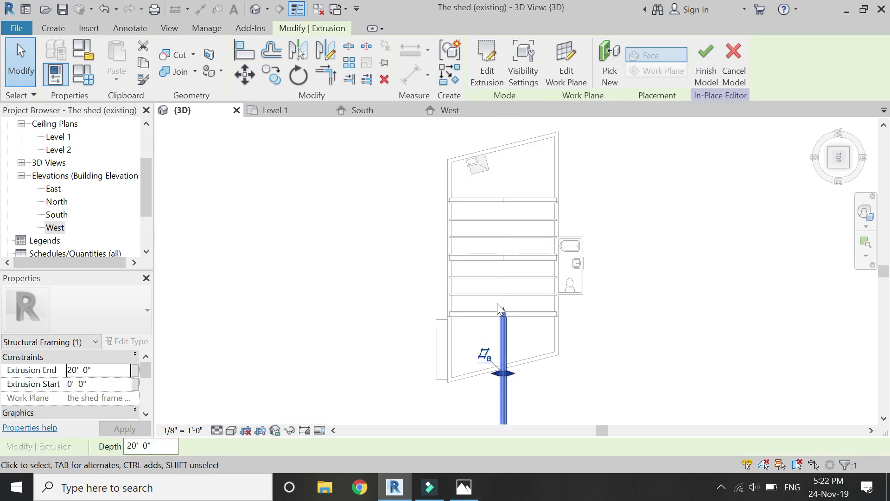
pyautogui.moveTo(503, 312); pyautogui.dragTo(504, 138)
# Shorten the ridge beam's overhanging east end to within the slanted end wall, with the extrusion end at about 9'.
pyautogui.click(847, 157)
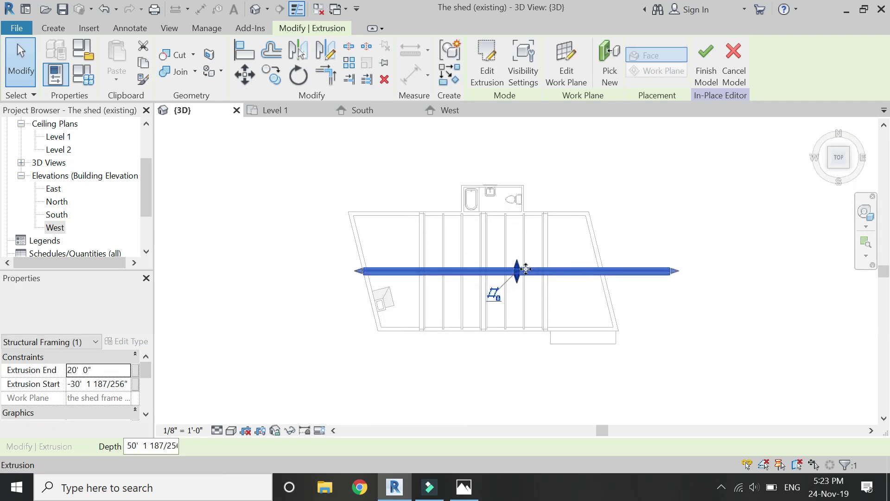
pyautogui.scroll(6, 823, 264)
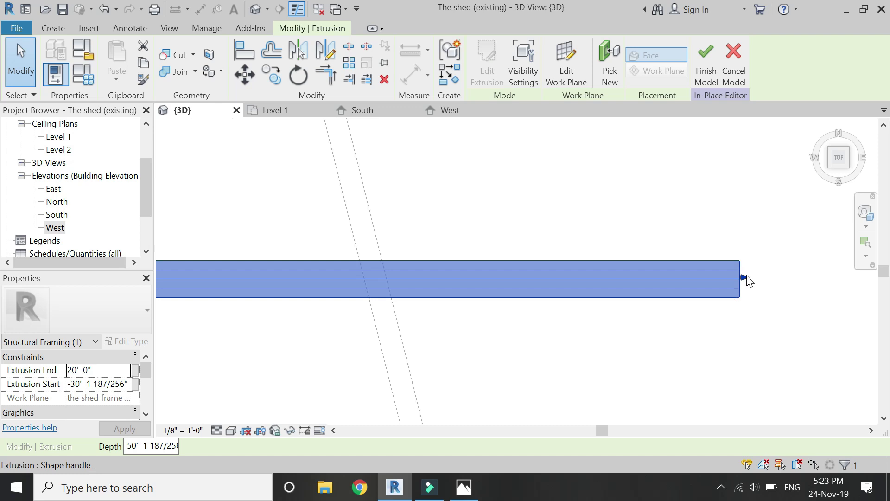
pyautogui.moveTo(746, 278); pyautogui.dragTo(744, 276)
pyautogui.moveTo(380, 292); pyautogui.dragTo(379, 292)
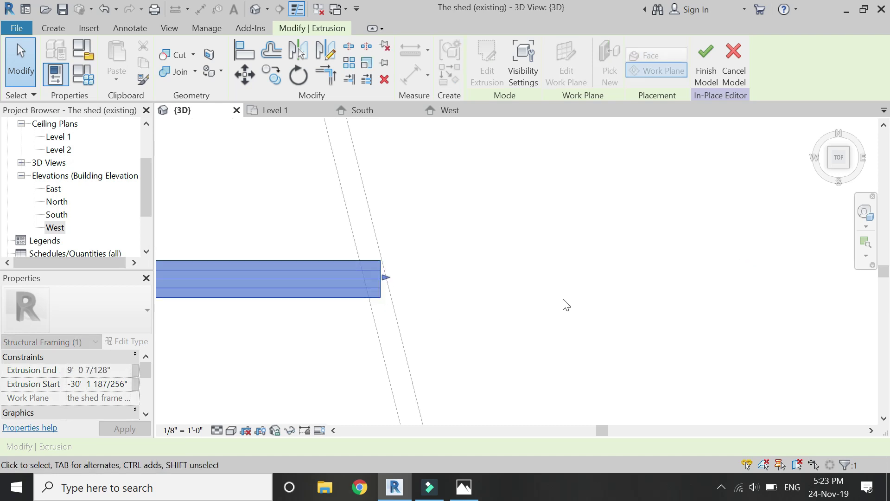
# Pull the ridge beam's west end slightly inward over the slanted wall, with the extrusion start at -29' 11 15/16".
pyautogui.scroll(-6, 797, 278)
pyautogui.scroll(2, 435, 283)
pyautogui.scroll(4, 436, 283)
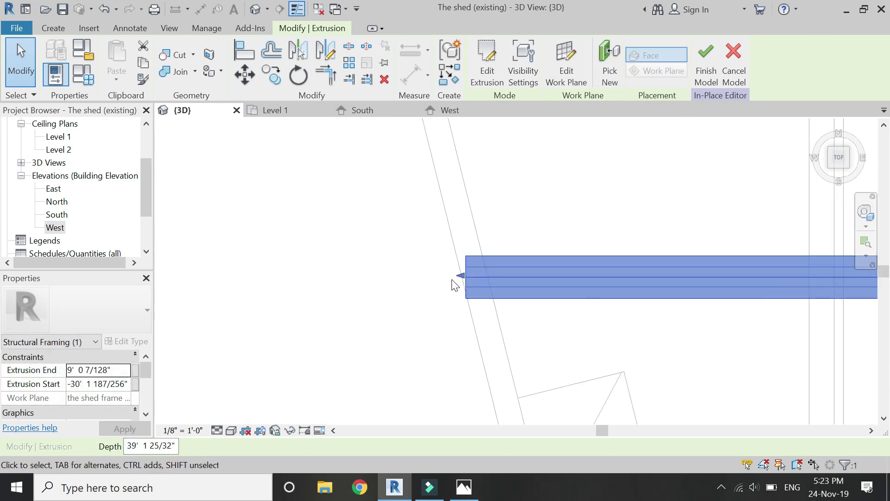
pyautogui.moveTo(455, 275); pyautogui.dragTo(471, 278)
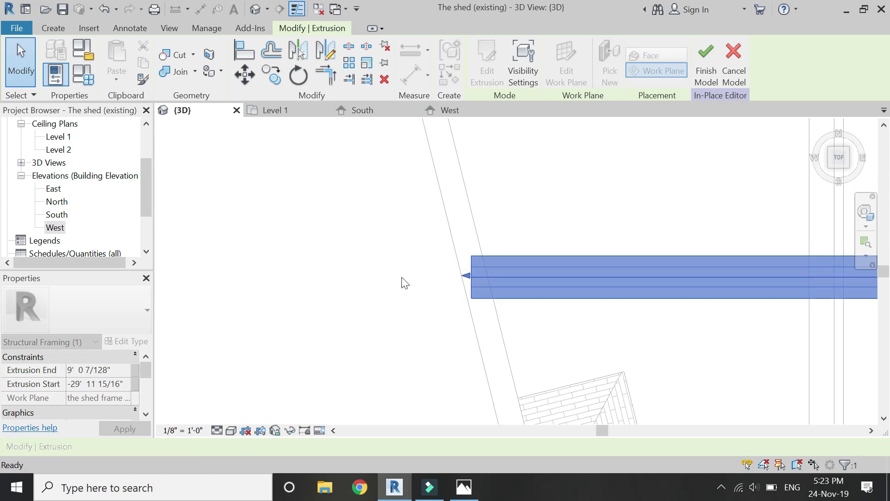
pyautogui.click(390, 278)
pyautogui.scroll(-5, 360, 275)
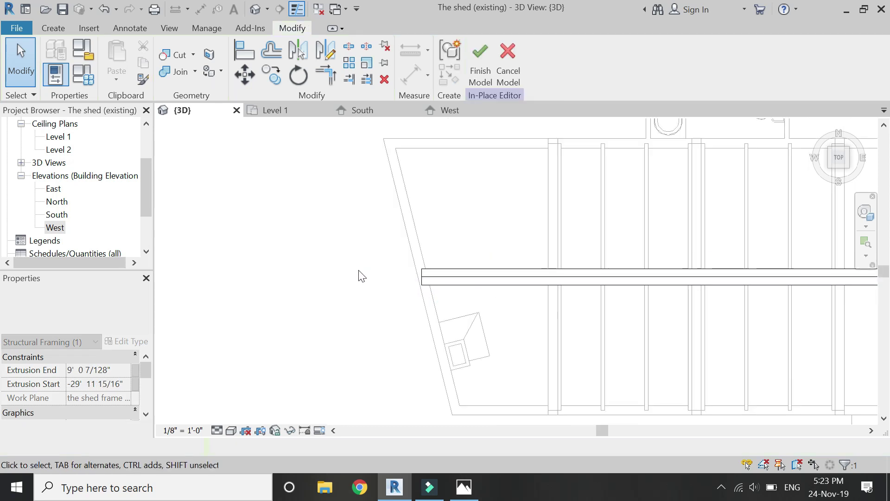
# Associate the ridge beam's material with the Structural Material family parameter.
pyautogui.click(428, 275)
pyautogui.scroll(-3, 116, 398)
pyautogui.click(135, 398)
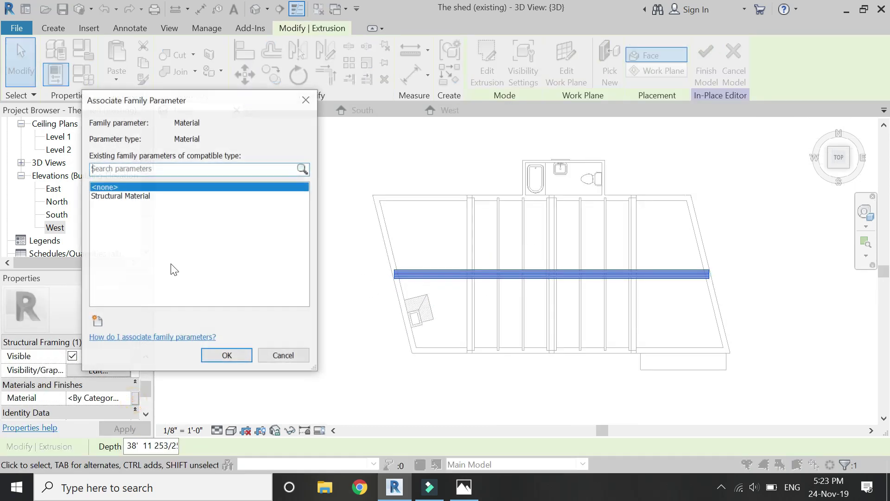
pyautogui.click(139, 196)
pyautogui.click(226, 354)
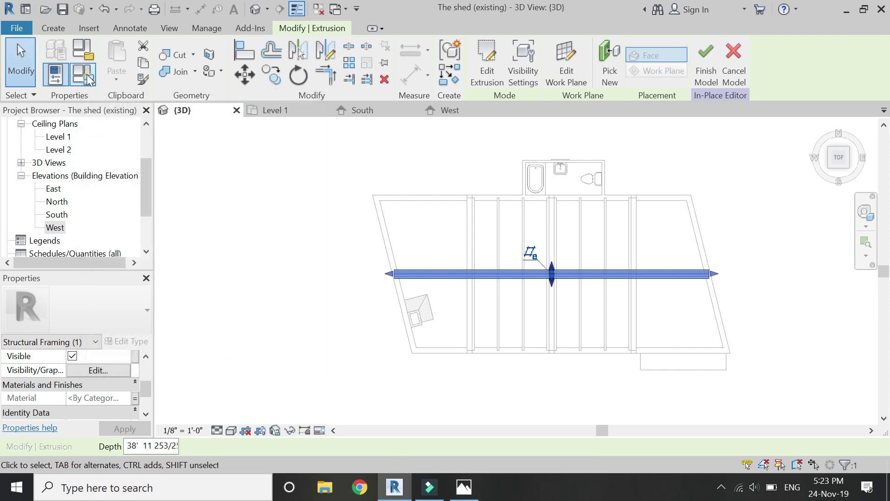
# Set the structural material to Walnut in the family types and finish the ridge beam's in-place model.
pyautogui.click(85, 75)
pyautogui.click(242, 162)
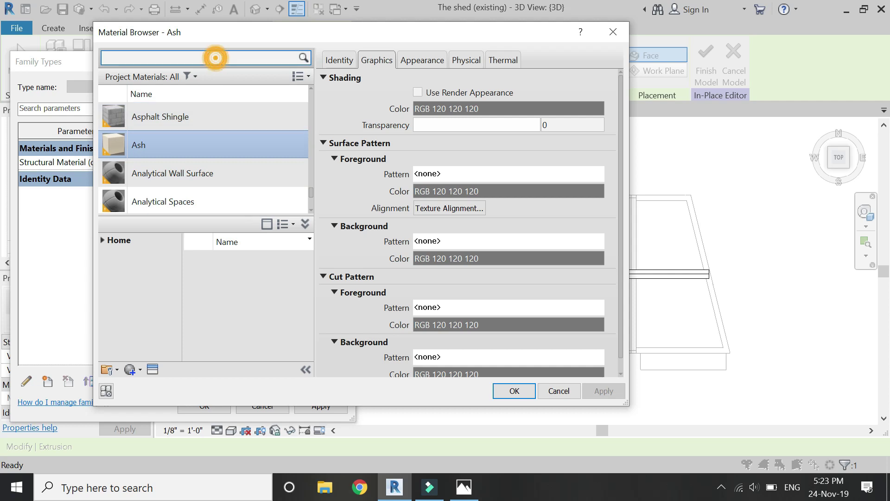
pyautogui.write('walnu')
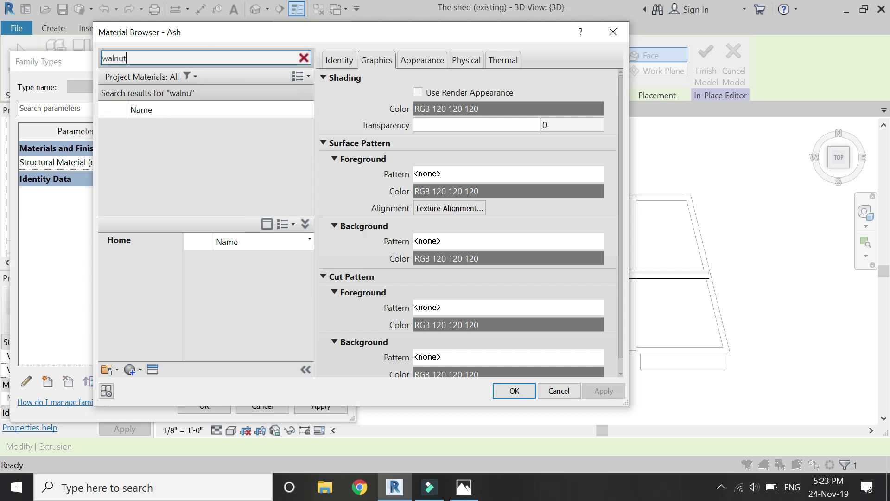
pyautogui.write('t')
pyautogui.click(154, 127)
pyautogui.click(512, 391)
pyautogui.click(229, 405)
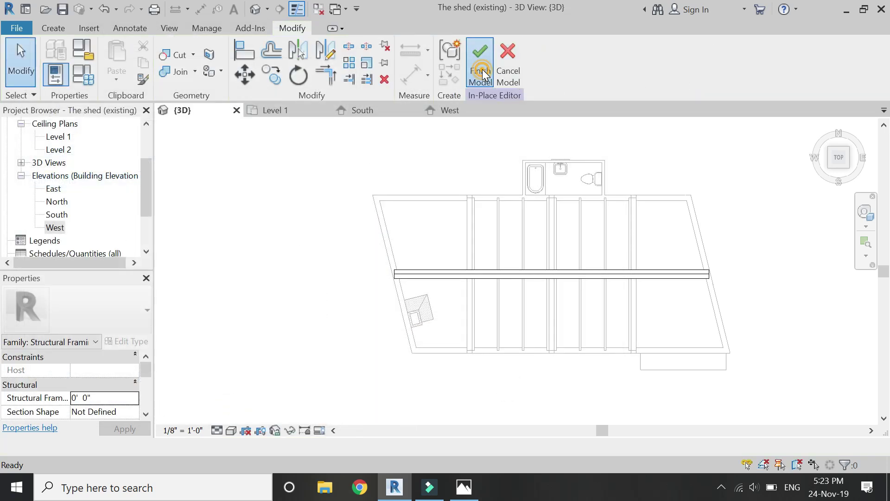
pyautogui.click(482, 70)
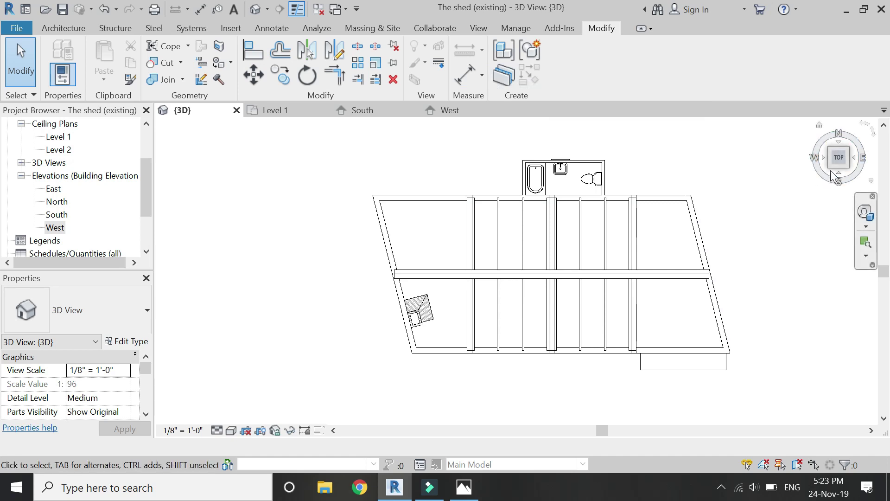
# From a corner 3D view, start a new in-place model in the Structural Framing category, accepting the default name.
pyautogui.click(848, 167)
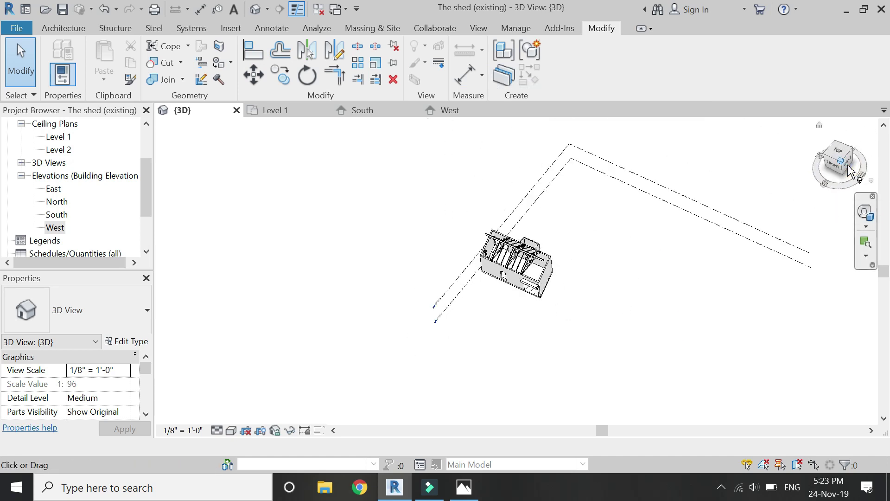
pyautogui.click(63, 29)
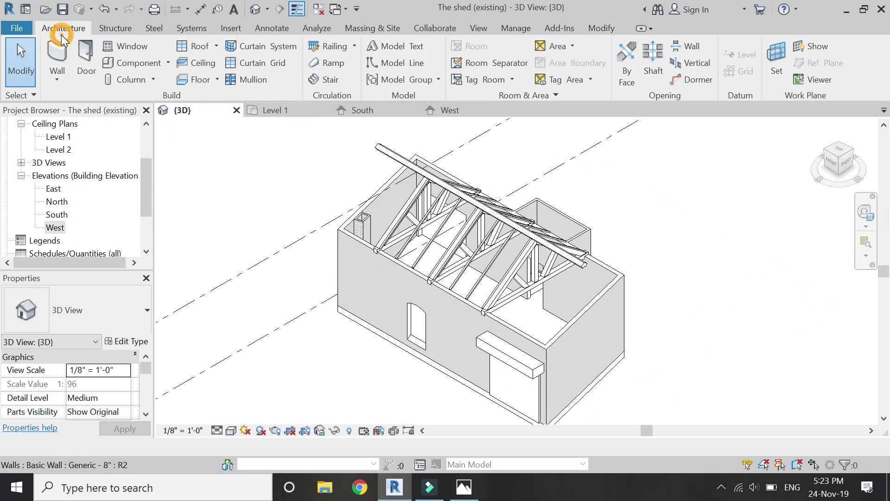
pyautogui.click(170, 63)
pyautogui.click(174, 116)
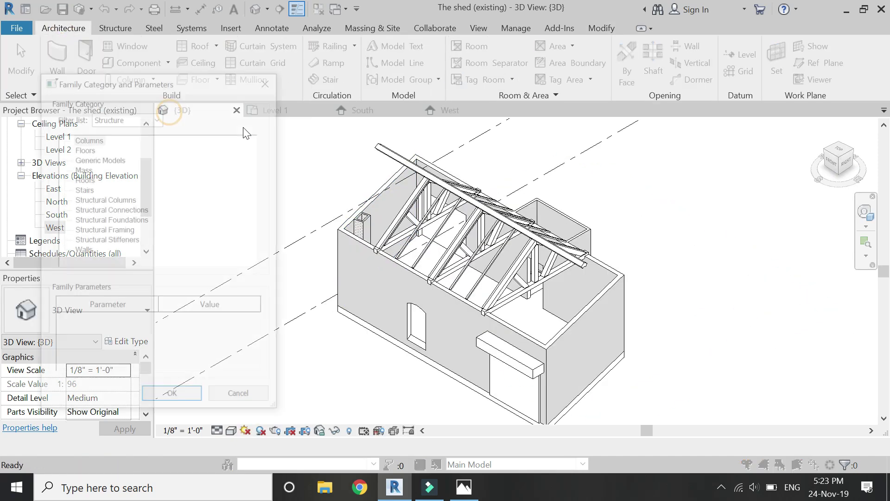
pyautogui.click(167, 399)
pyautogui.click(456, 268)
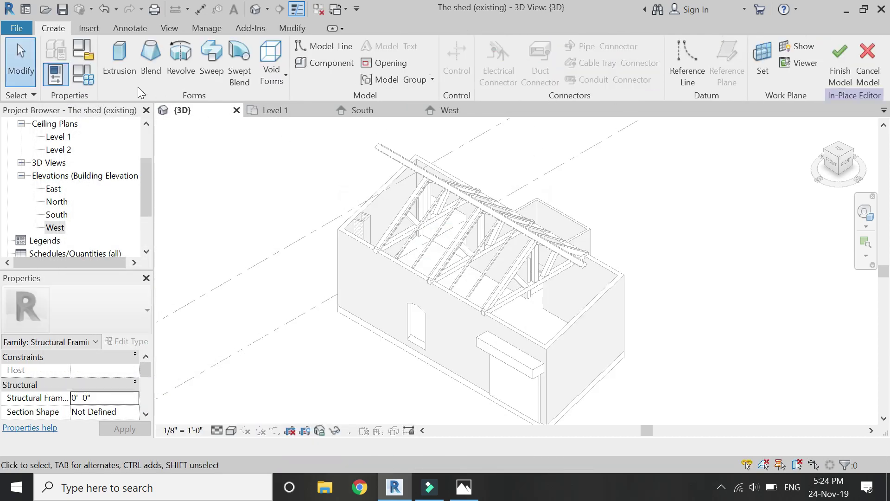
# Start an extrusion with its work plane picked on the ridge beam's east end face.
pyautogui.click(116, 59)
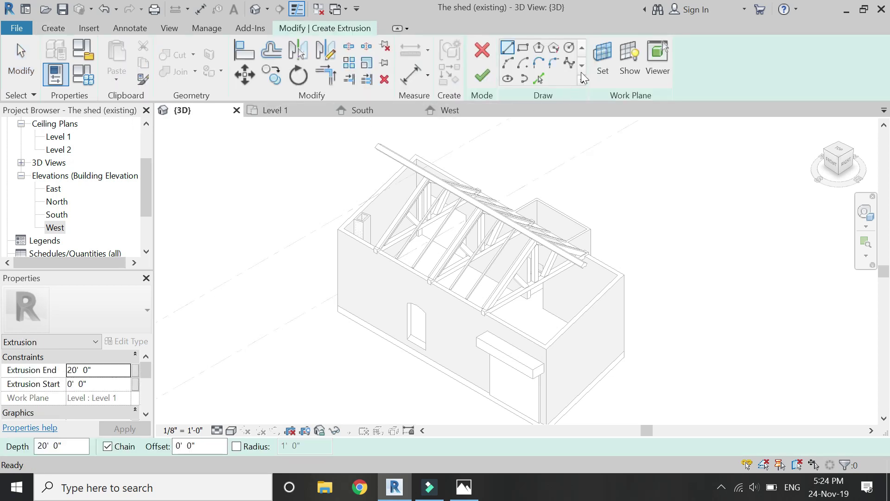
pyautogui.click(603, 61)
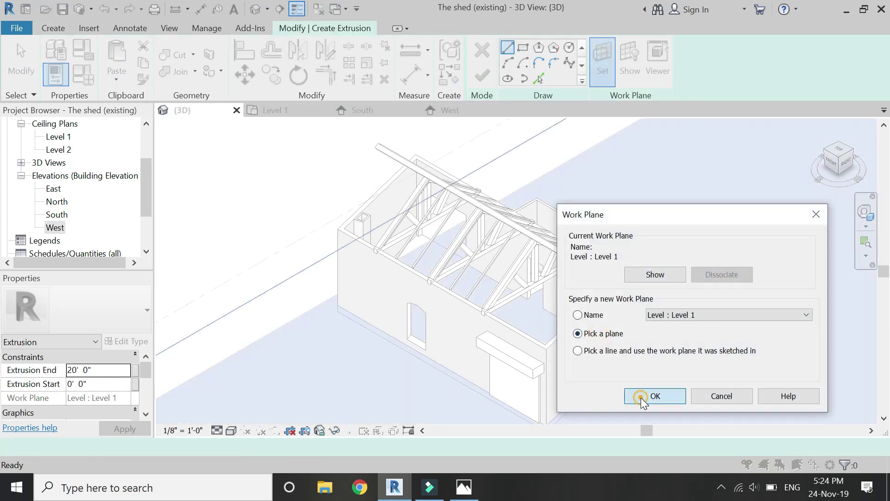
pyautogui.click(643, 396)
pyautogui.scroll(5, 677, 318)
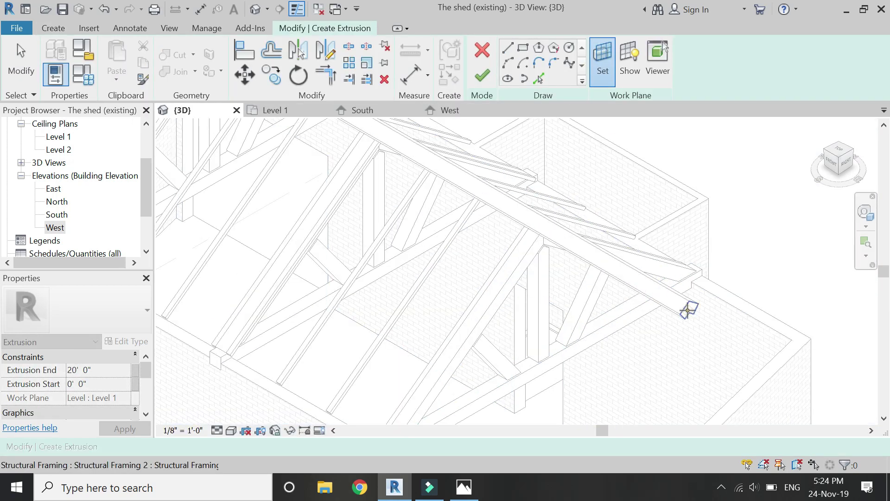
pyautogui.click(689, 310)
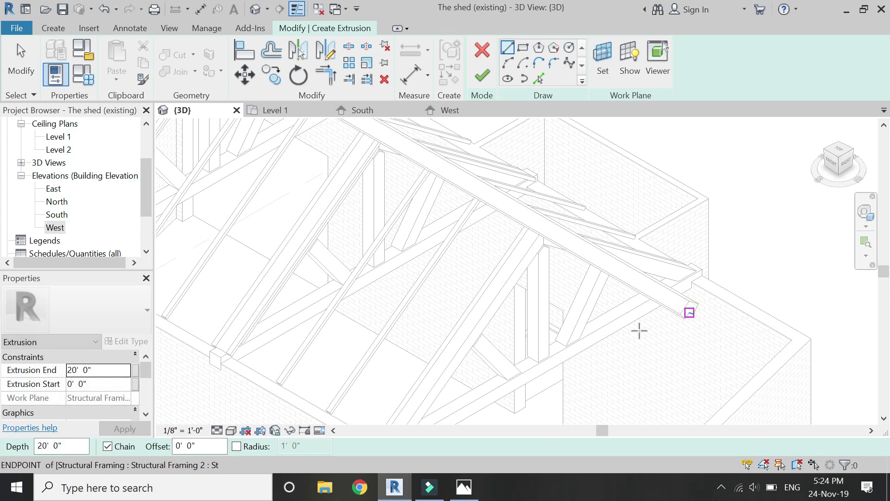
# In the right view, trace the ridge beam's slanted side edge and offset a copy of it 3" outward along the rafter.
pyautogui.click(847, 165)
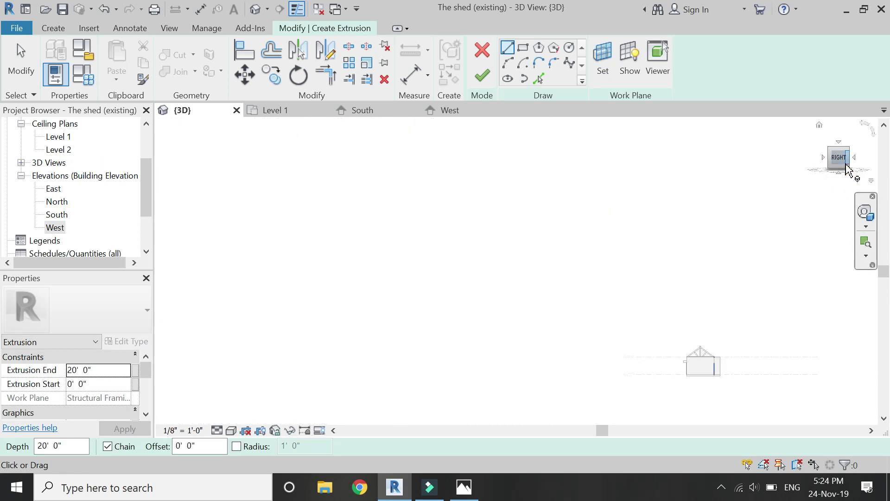
pyautogui.scroll(8, 510, 250)
pyautogui.click(538, 79)
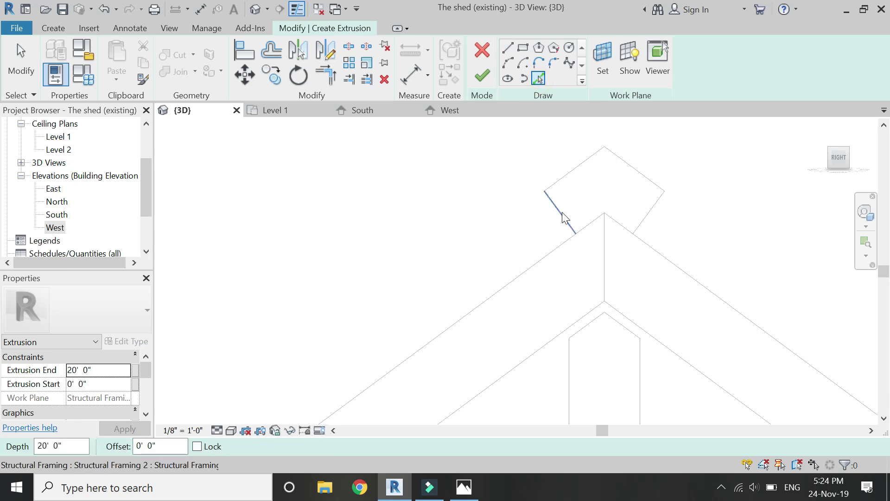
pyautogui.click(564, 217)
pyautogui.press('Escape')
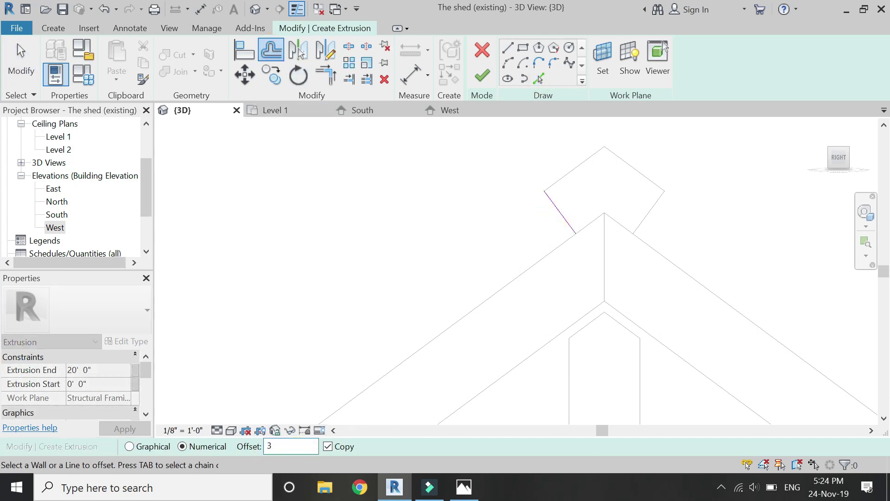
pyautogui.click(558, 211)
# Close both ends of the purlin rectangle with lines and finish the extrusion with a 20' depth.
pyautogui.click(509, 51)
pyautogui.click(544, 191)
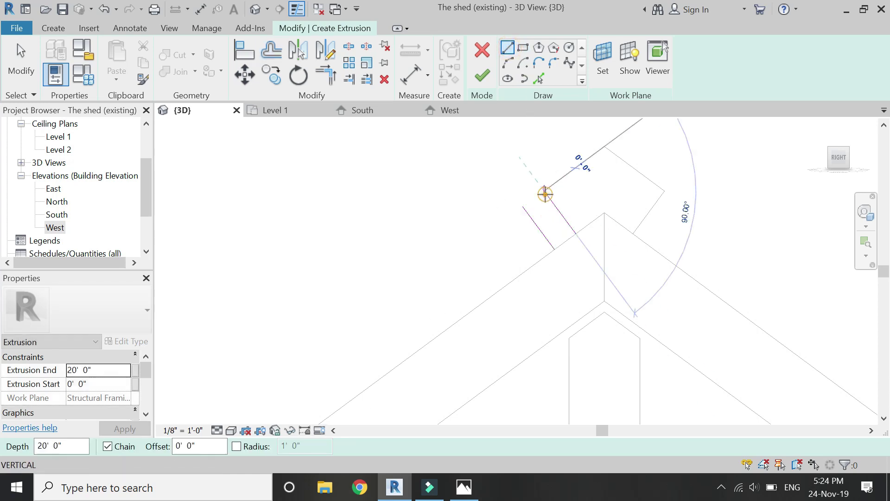
pyautogui.scroll(2, 556, 247)
pyautogui.click(574, 245)
pyautogui.press('Escape')
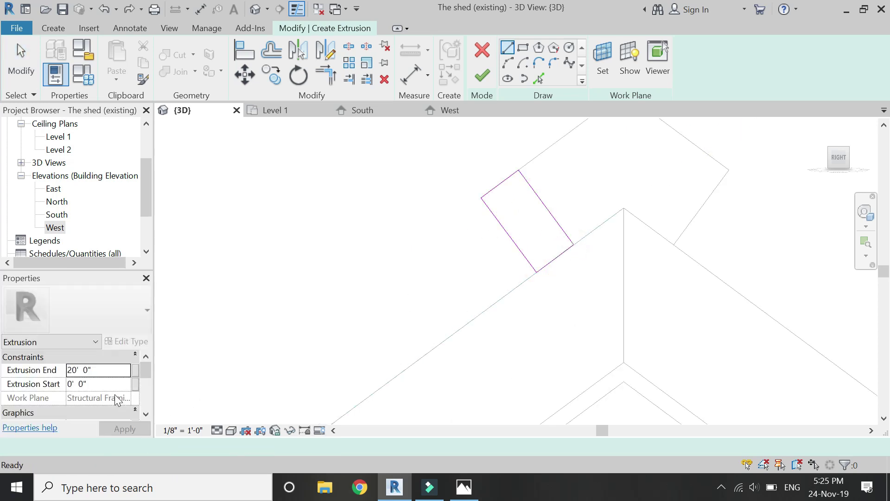
pyautogui.click(485, 79)
pyautogui.click(503, 134)
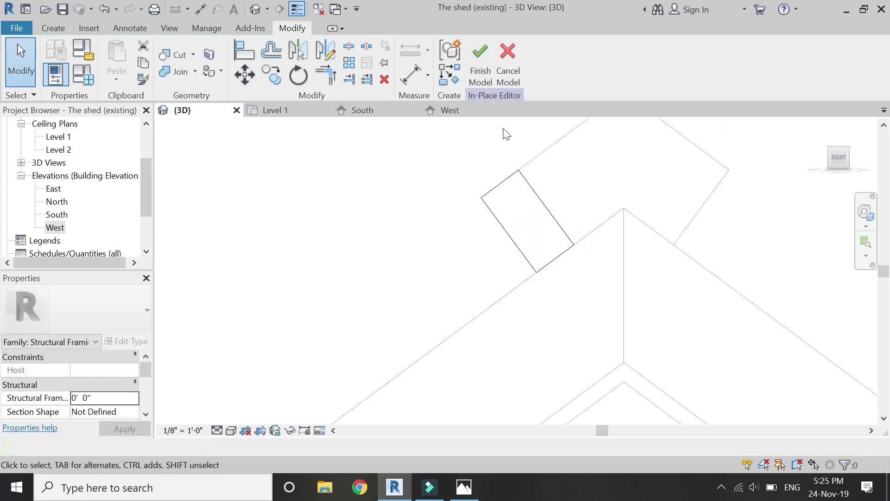
# Associate the purlin's material with the Structural Material parameter, keeping Walnut as the family's structural material.
pyautogui.click(527, 182)
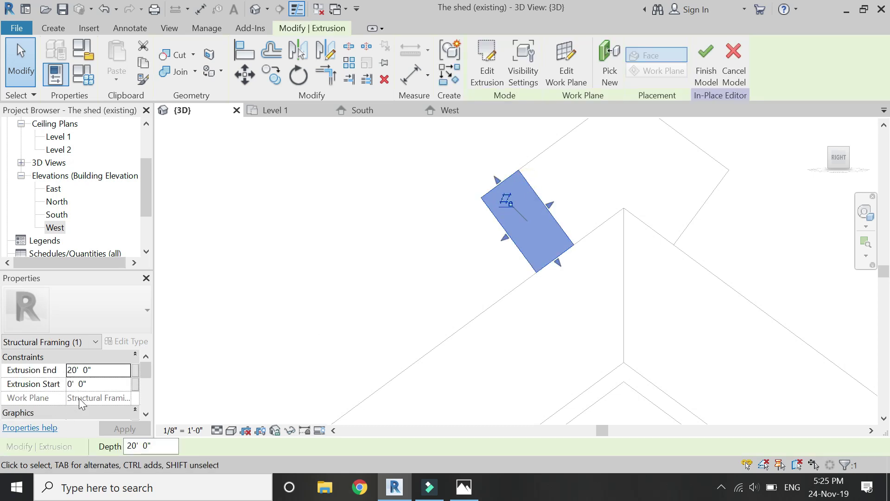
pyautogui.scroll(-3, 79, 397)
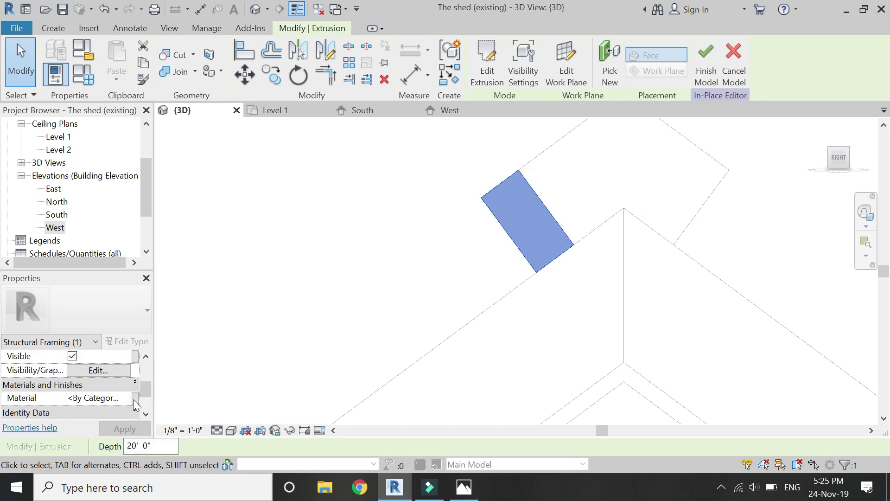
pyautogui.click(135, 397)
pyautogui.click(136, 196)
pyautogui.click(227, 355)
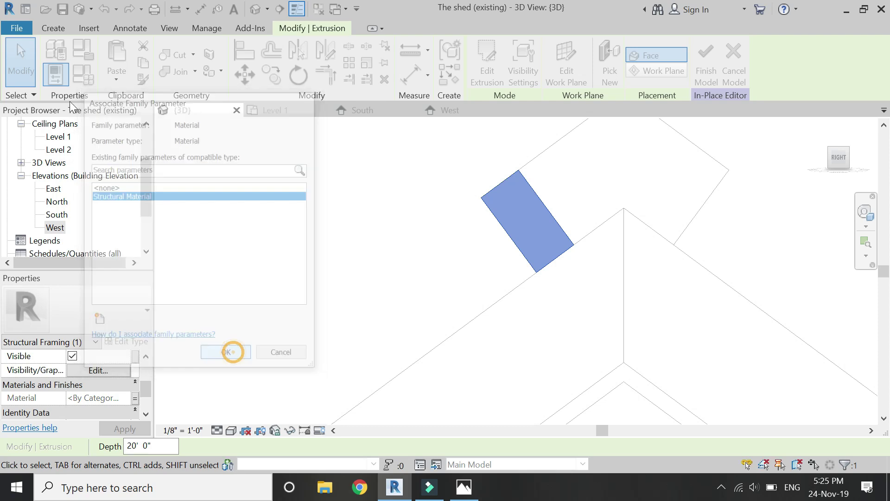
pyautogui.click(84, 74)
pyautogui.click(242, 162)
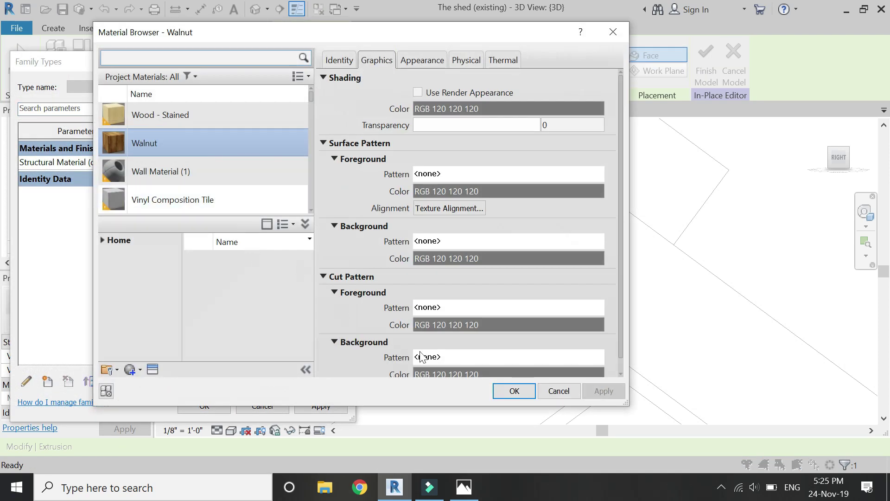
pyautogui.click(507, 398)
pyautogui.click(206, 403)
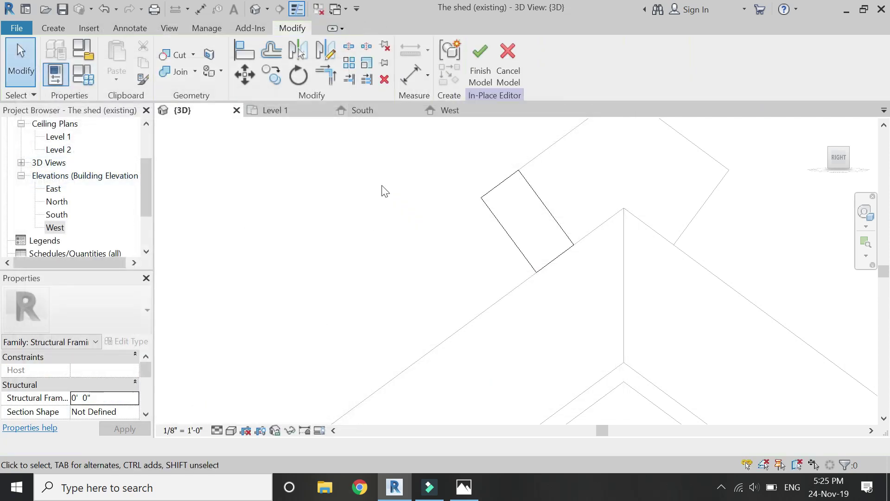
# Array the purlin down the truss's sloping top chord from the ridge to the eave, with a count of 5.
pyautogui.click(622, 165)
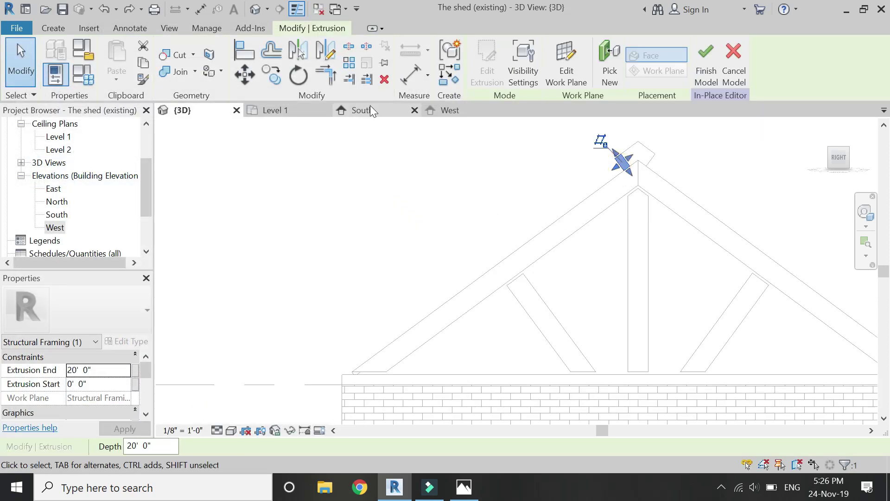
pyautogui.click(348, 65)
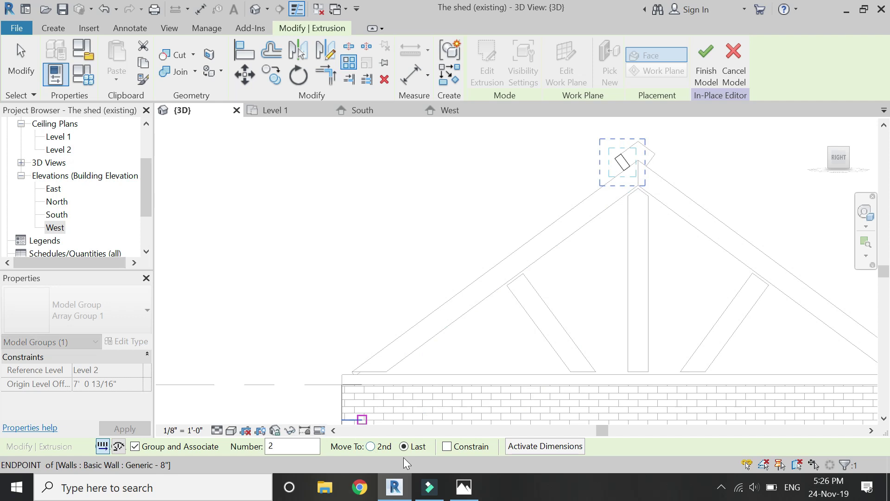
pyautogui.click(624, 172)
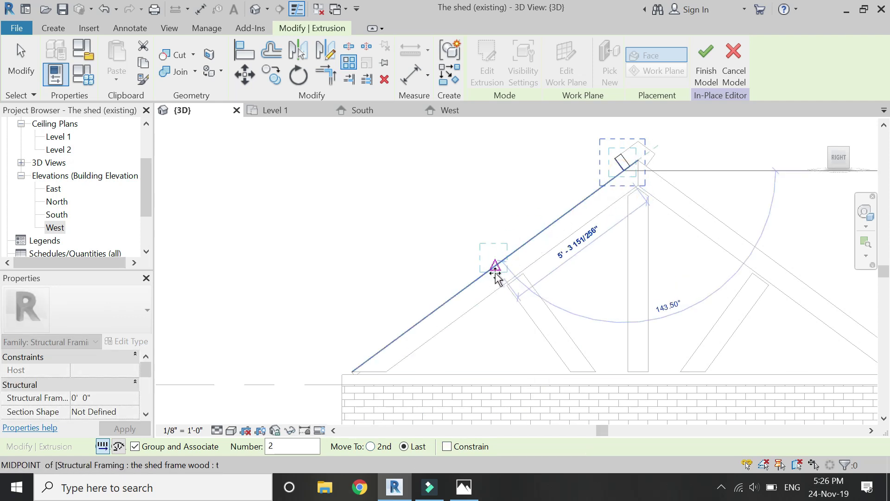
pyautogui.click(351, 371)
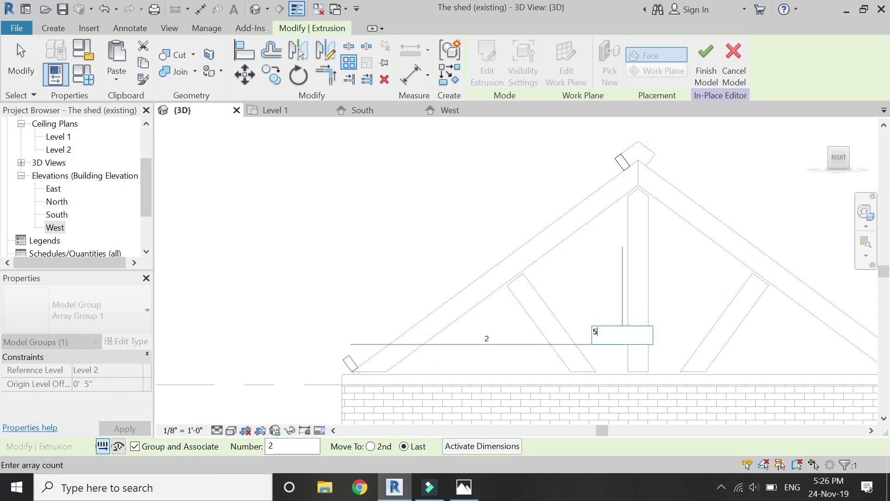
pyautogui.press('Return')
pyautogui.press('Escape')
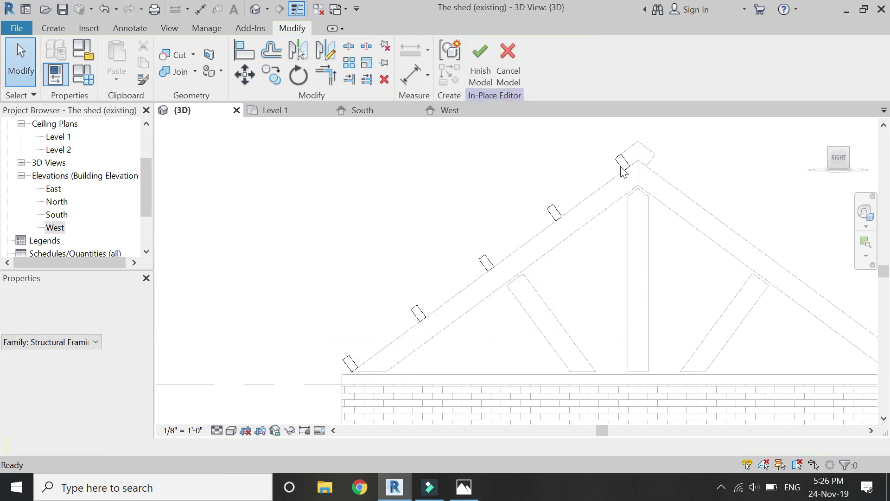
# Delete the purlin beside the ridge beam and the purlin at the eave.
pyautogui.click(622, 162)
pyautogui.press('Delete')
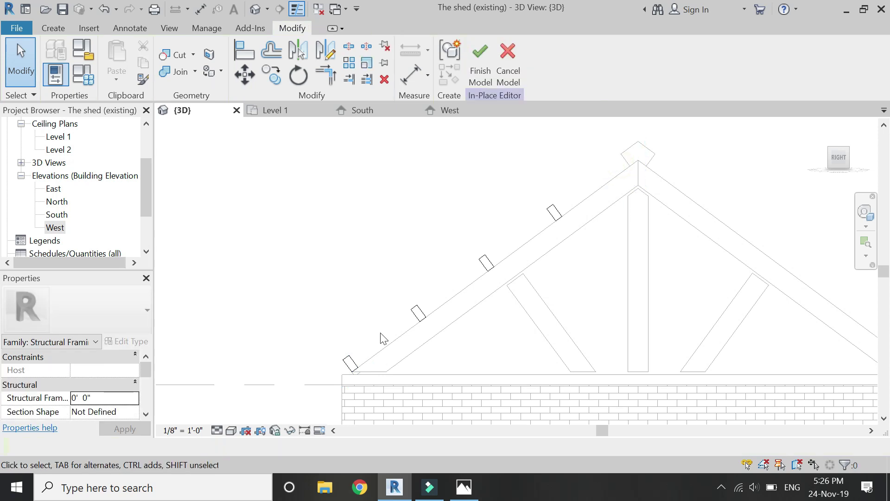
pyautogui.click(351, 364)
pyautogui.press('Delete')
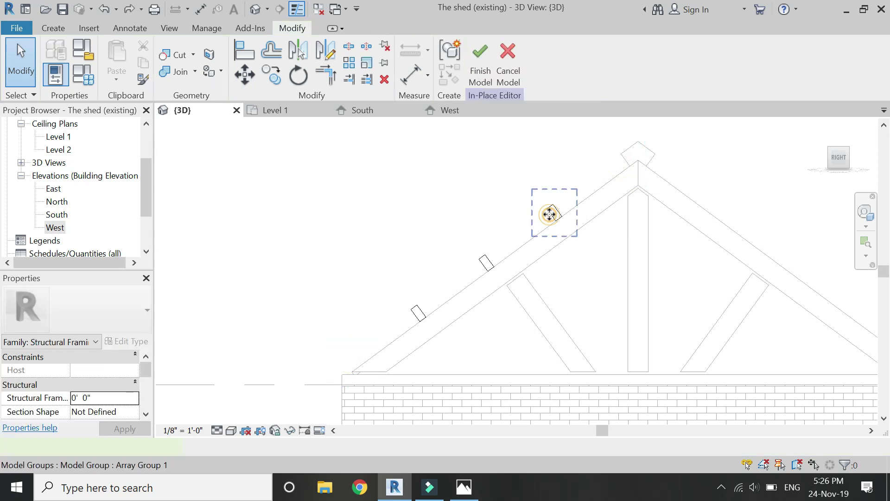
# Mirror the three remaining purlins onto the opposite roof slope about a vertical axis drawn through the truss apex.
pyautogui.click(549, 213)
pyautogui.keyDown('ctrl'); pyautogui.click(486, 262); pyautogui.keyUp('ctrl')
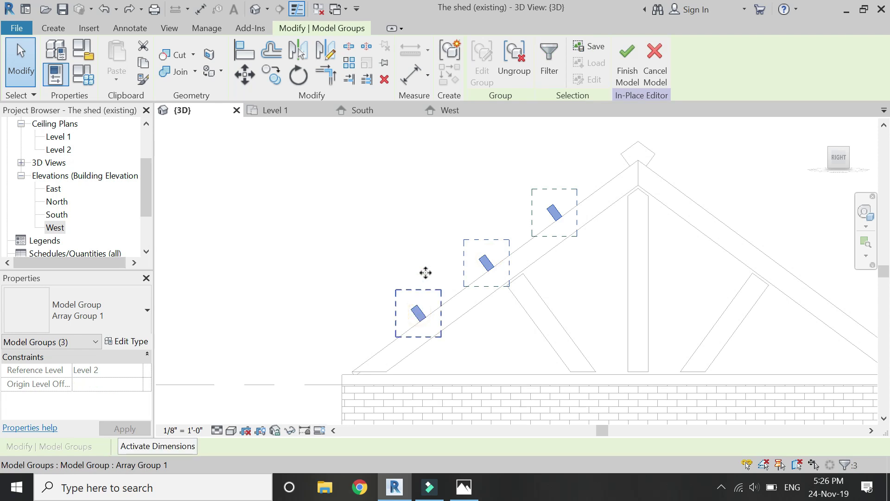
pyautogui.click(325, 49)
pyautogui.click(639, 160)
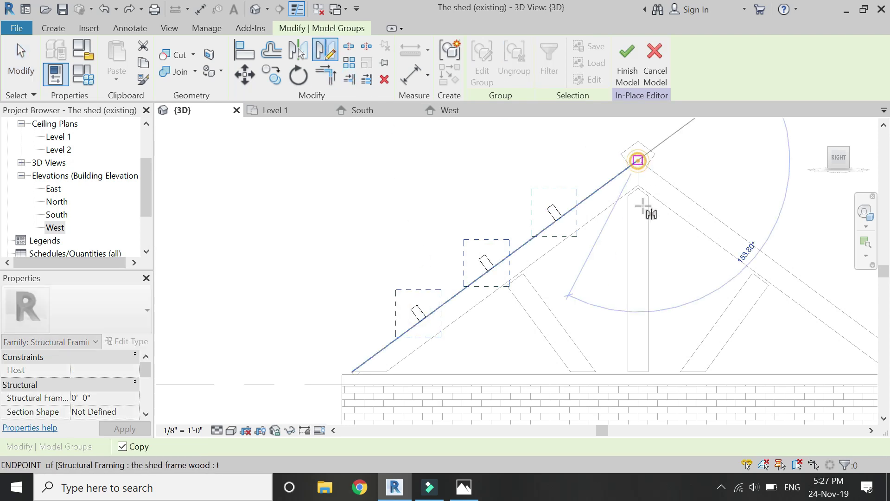
pyautogui.click(639, 242)
pyautogui.click(501, 238)
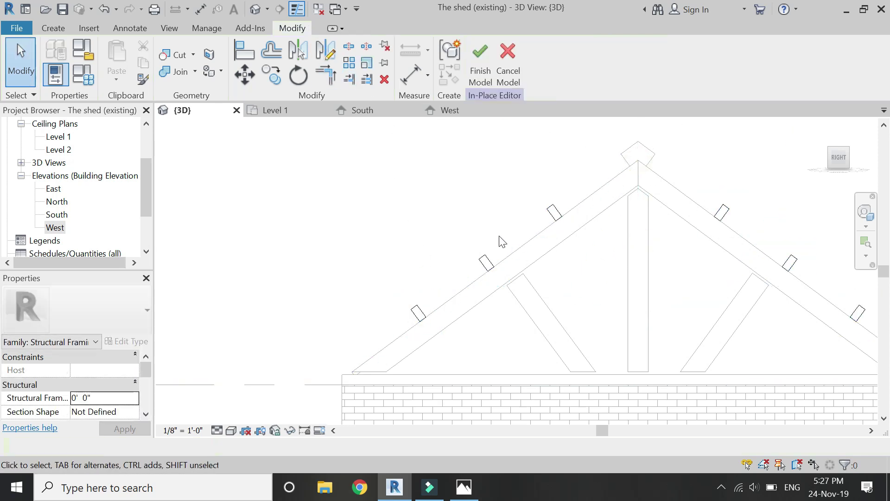
# In a plan view from above, ungroup all six arrayed and mirrored purlins so each can be edited individually.
pyautogui.moveTo(830, 159); pyautogui.dragTo(840, 155)
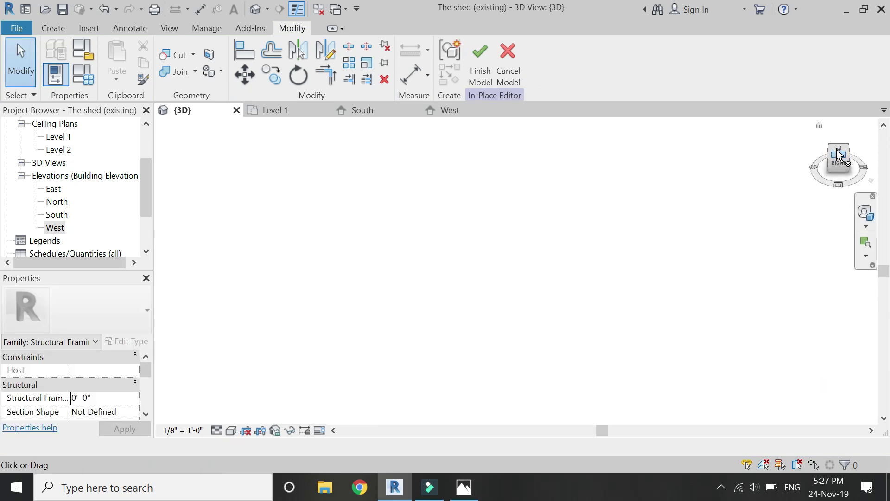
pyautogui.click(833, 151)
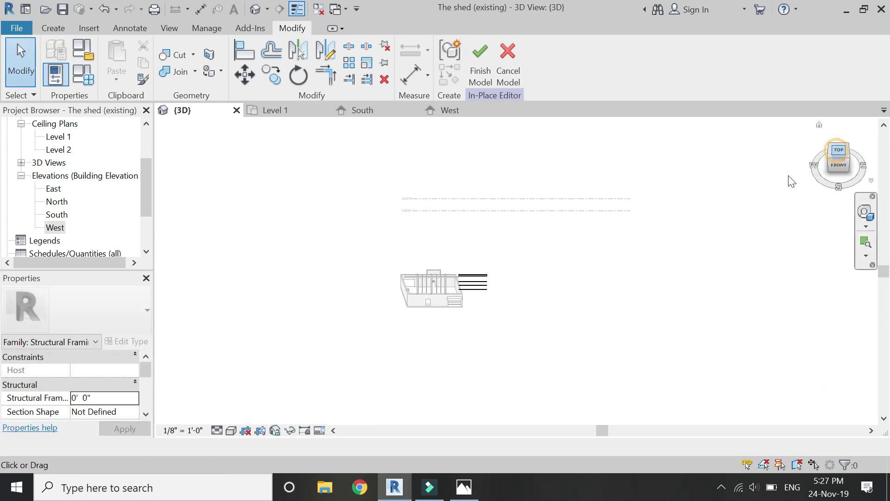
pyautogui.scroll(4, 484, 276)
pyautogui.scroll(-3, 620, 251)
pyautogui.scroll(4, 493, 292)
pyautogui.scroll(2, 431, 277)
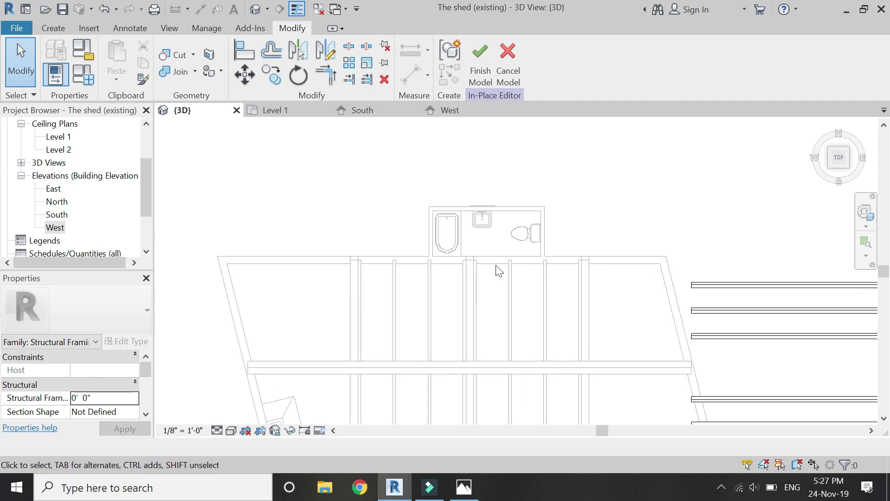
pyautogui.click(714, 293)
pyautogui.scroll(-3, 637, 269)
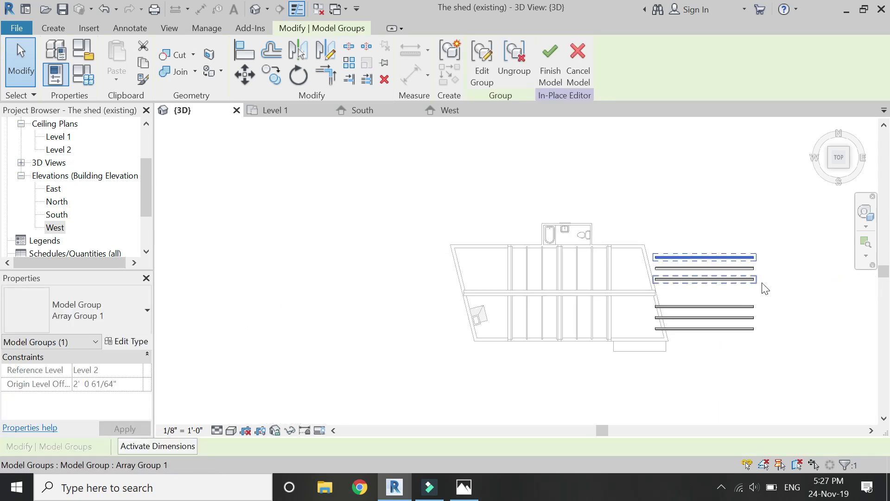
pyautogui.scroll(1, 770, 264)
pyautogui.click(789, 225)
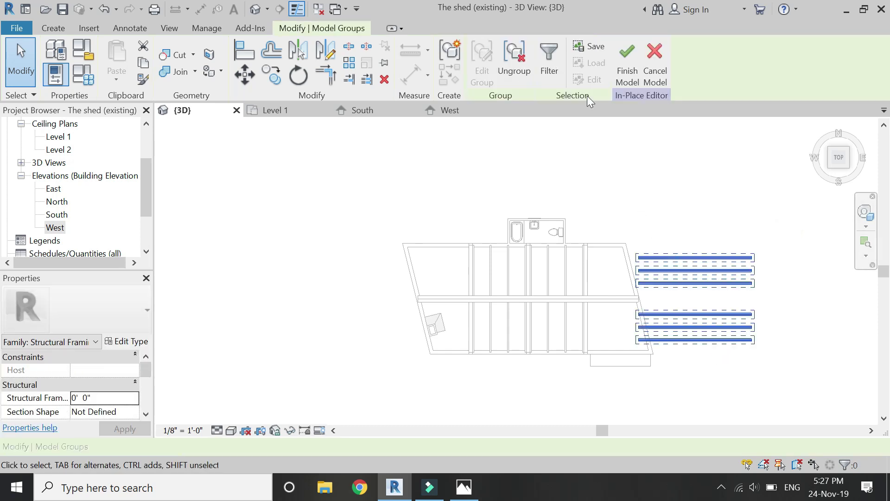
pyautogui.click(514, 61)
pyautogui.click(577, 186)
pyautogui.scroll(1, 545, 223)
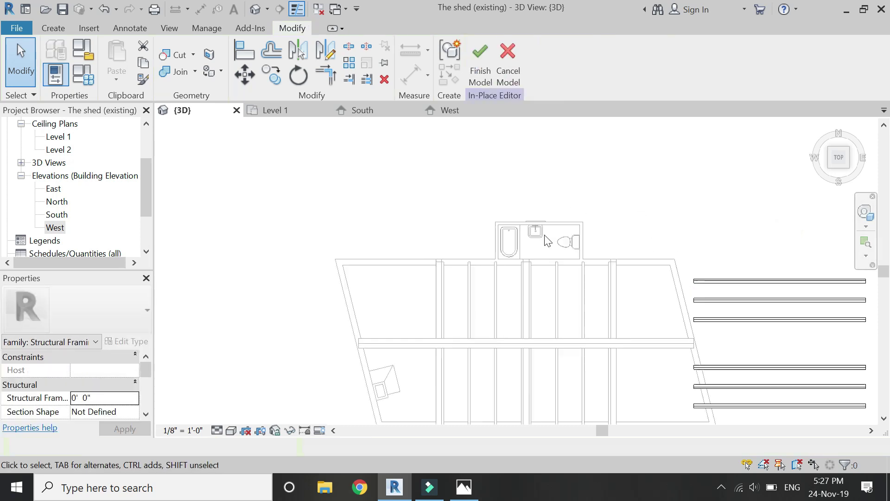
# Stretch the northernmost purlin's west end to the slanted west wall and pull its east end back to the east wall.
pyautogui.scroll(1, 607, 287)
pyautogui.click(751, 280)
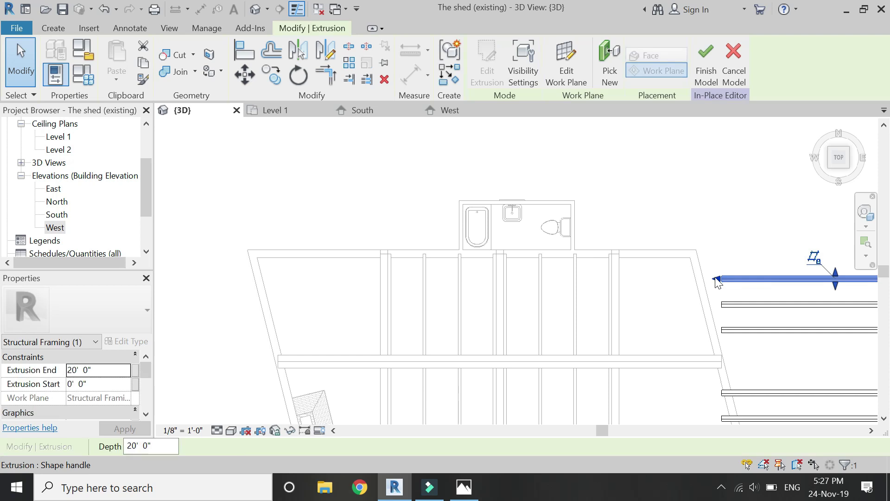
pyautogui.moveTo(716, 279); pyautogui.dragTo(350, 295)
pyautogui.moveTo(256, 295); pyautogui.dragTo(254, 274)
pyautogui.scroll(4, 261, 278)
pyautogui.scroll(-6, 254, 274)
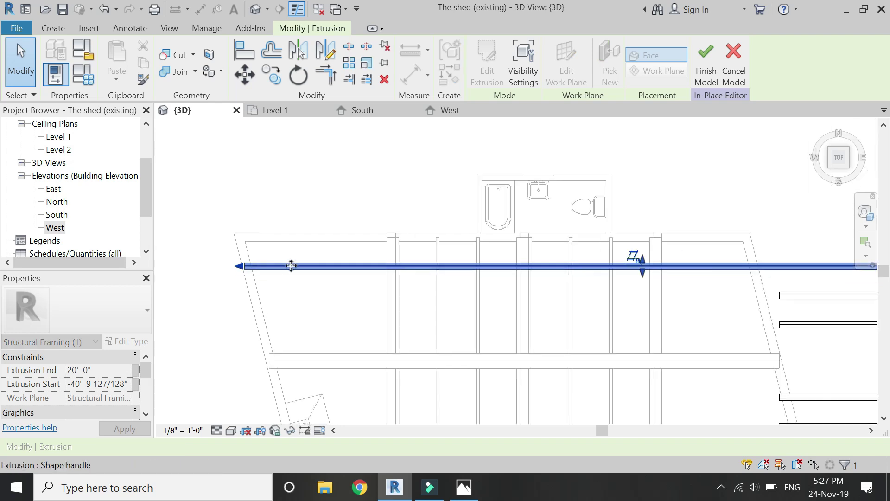
pyautogui.scroll(3, 696, 238)
pyautogui.moveTo(706, 268); pyautogui.dragTo(470, 271)
pyautogui.scroll(4, 442, 269)
# Extend the west ends of the other two north-slope purlins to the slanted west wall.
pyautogui.click(533, 329)
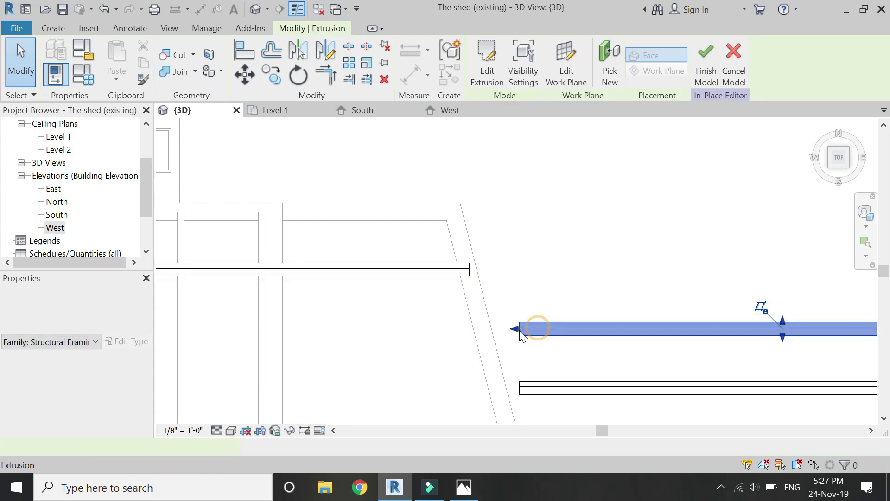
pyautogui.scroll(-4, 728, 260)
pyautogui.scroll(2, 696, 264)
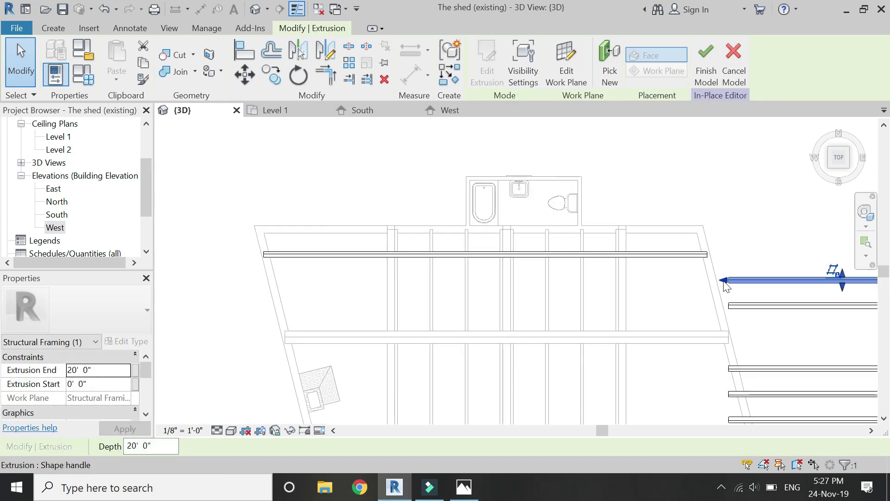
pyautogui.moveTo(724, 284); pyautogui.dragTo(417, 302)
pyautogui.moveTo(277, 291); pyautogui.dragTo(267, 283)
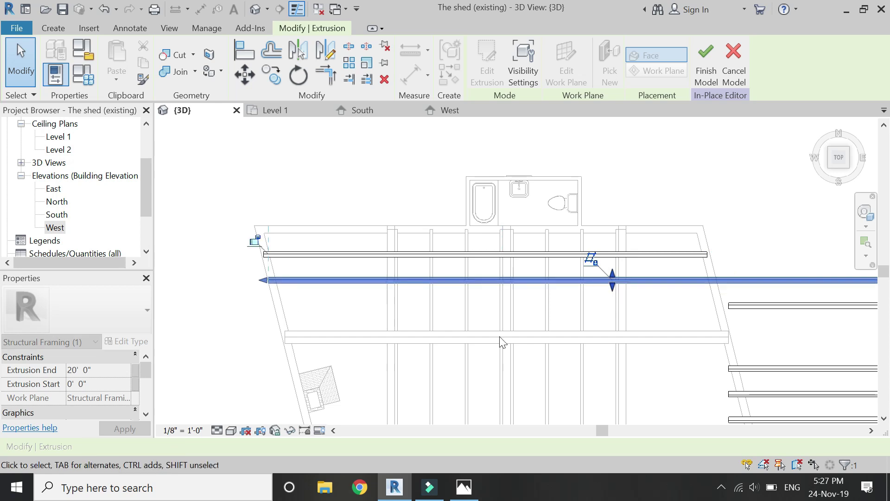
pyautogui.press('Escape')
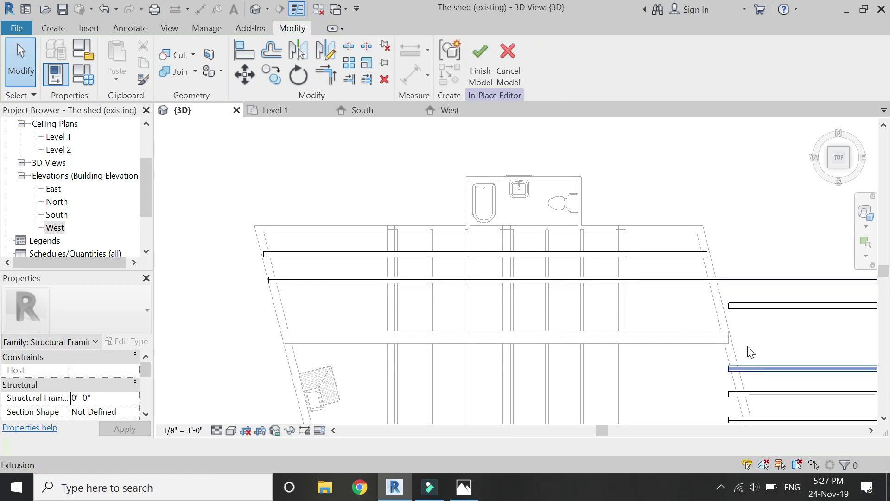
pyautogui.click(738, 306)
pyautogui.moveTo(481, 324); pyautogui.dragTo(274, 312)
# Extend the west ends of the three south-slope purlins to the slanted west wall.
pyautogui.scroll(-3, 527, 248)
pyautogui.scroll(3, 624, 292)
pyautogui.moveTo(661, 284); pyautogui.dragTo(204, 292)
pyautogui.click(651, 308)
pyautogui.moveTo(516, 318); pyautogui.dragTo(213, 320)
pyautogui.click(651, 333)
pyautogui.moveTo(642, 333); pyautogui.dragTo(313, 348)
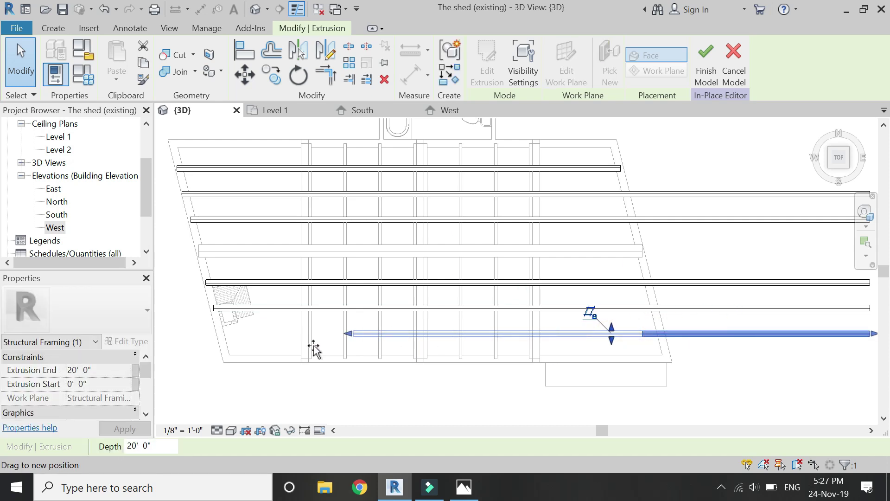
pyautogui.moveTo(224, 338); pyautogui.dragTo(220, 339)
pyautogui.press('Escape')
# Shorten the east ends of the two overhanging north-slope purlins to the slanted east wall.
pyautogui.scroll(-1, 461, 342)
pyautogui.scroll(-1, 588, 230)
pyautogui.scroll(2, 712, 257)
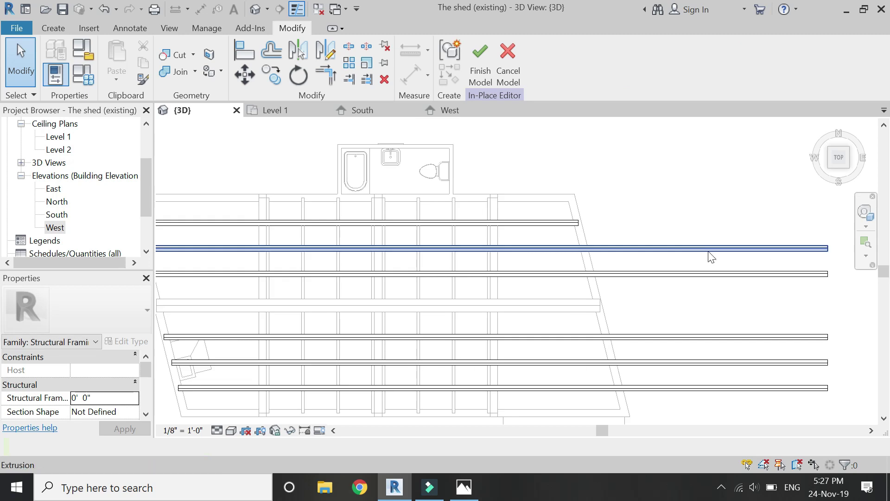
pyautogui.click(737, 248)
pyautogui.moveTo(828, 248); pyautogui.dragTo(586, 254)
pyautogui.scroll(2, 589, 250)
pyautogui.scroll(-2, 526, 206)
pyautogui.scroll(1, 705, 246)
pyautogui.moveTo(715, 250); pyautogui.dragTo(539, 256)
pyautogui.scroll(5, 539, 257)
pyautogui.scroll(-5, 533, 253)
pyautogui.scroll(1, 757, 305)
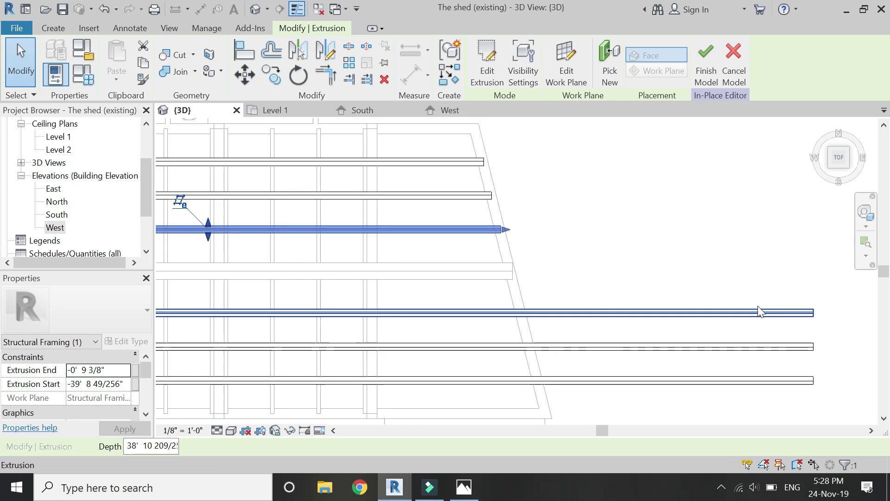
# Shorten the east ends of the three south-slope purlins to the slanted east wall, fine-tuning the end position.
pyautogui.scroll(1, 769, 310)
pyautogui.click(772, 312)
pyautogui.moveTo(829, 314); pyautogui.dragTo(493, 315)
pyautogui.scroll(-1, 509, 262)
pyautogui.scroll(1, 691, 326)
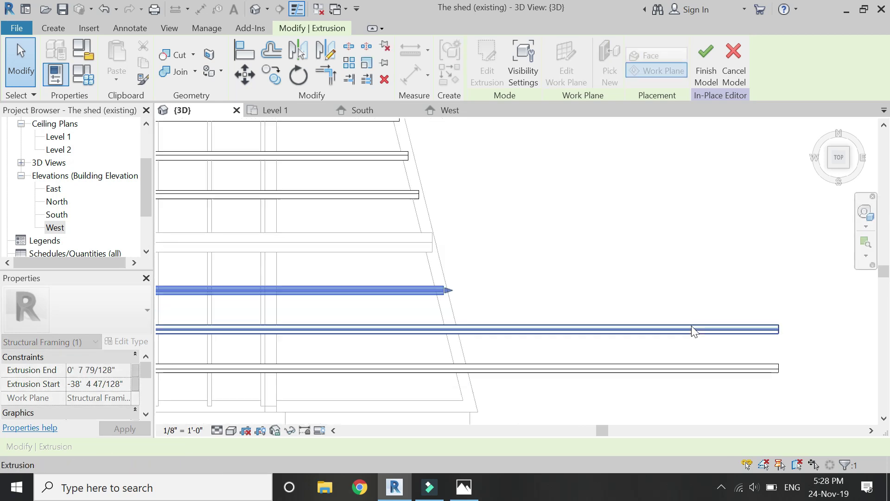
pyautogui.click(694, 327)
pyautogui.moveTo(785, 332); pyautogui.dragTo(457, 333)
pyautogui.click(692, 369)
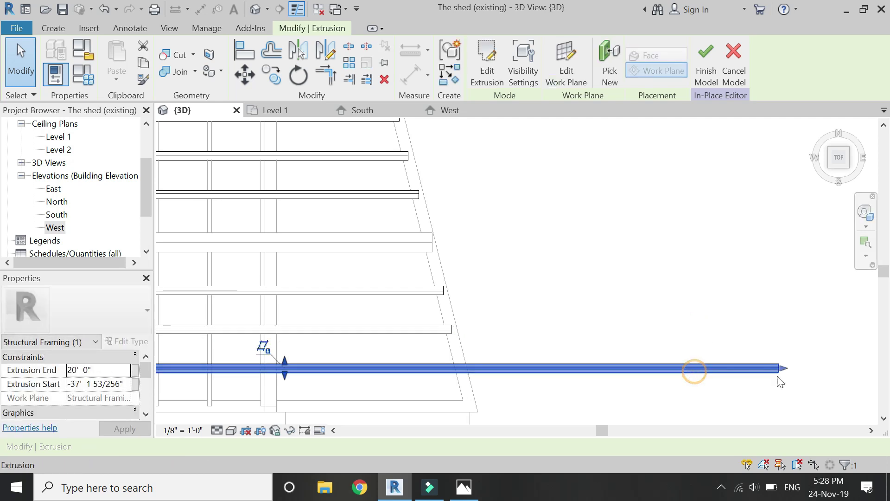
pyautogui.moveTo(776, 369); pyautogui.dragTo(459, 366)
pyautogui.scroll(1, 464, 373)
pyautogui.click(431, 288)
pyautogui.moveTo(441, 288); pyautogui.dragTo(445, 287)
pyautogui.click(610, 336)
# Check the purlins over the trusses in an isometric 3D view and finish the in-place purlin model.
pyautogui.scroll(-5, 594, 286)
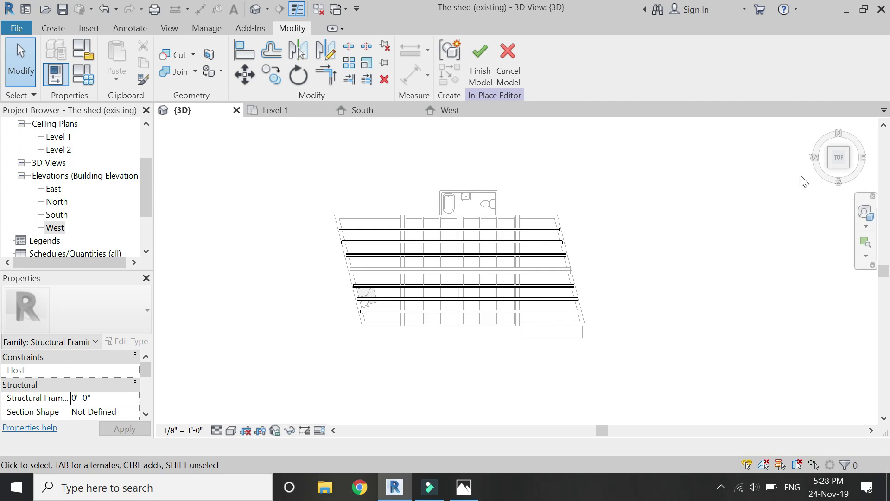
pyautogui.click(849, 167)
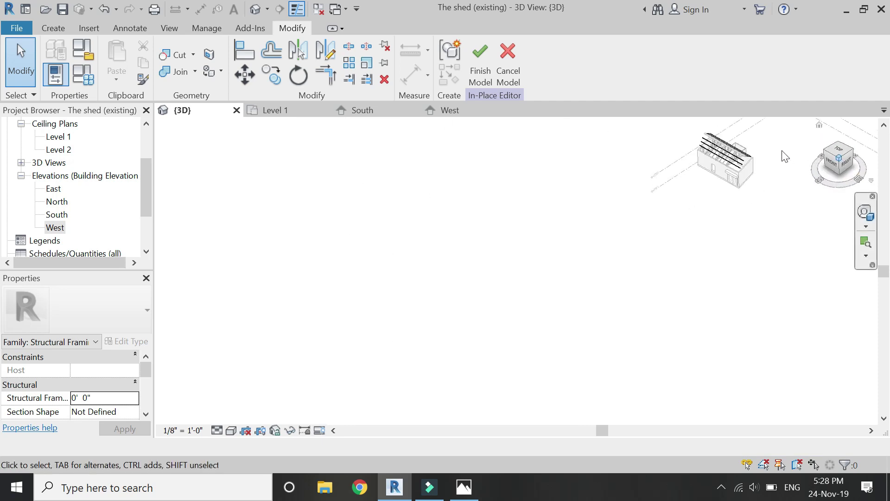
pyautogui.moveTo(785, 157); pyautogui.dragTo(572, 165, button='middle')
pyautogui.scroll(5, 413, 232)
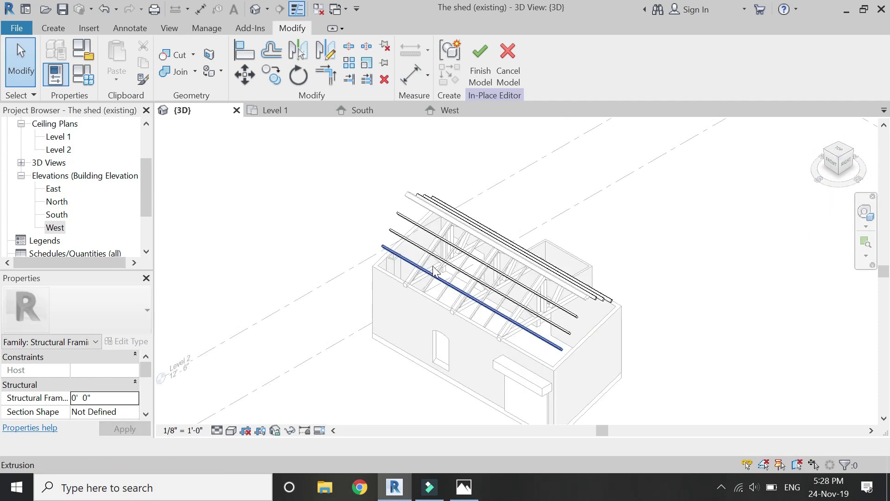
pyautogui.scroll(1, 435, 271)
pyautogui.click(481, 76)
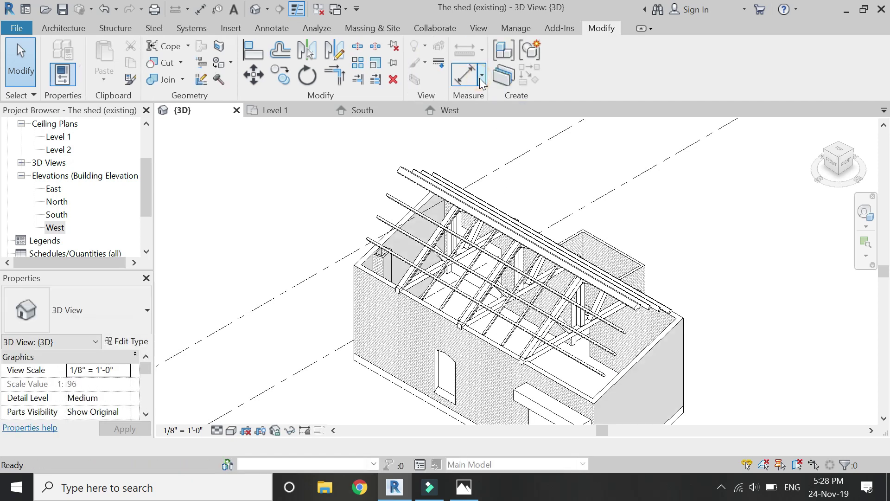